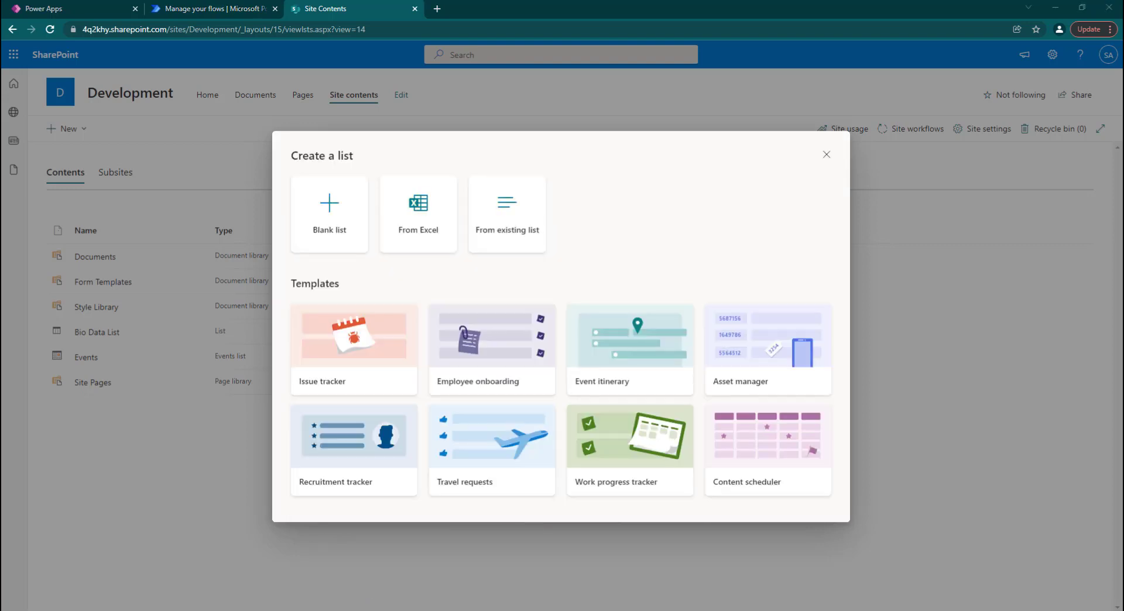
Create a blank list named Leave Request and exclude it from the site navigation
click(338, 227)
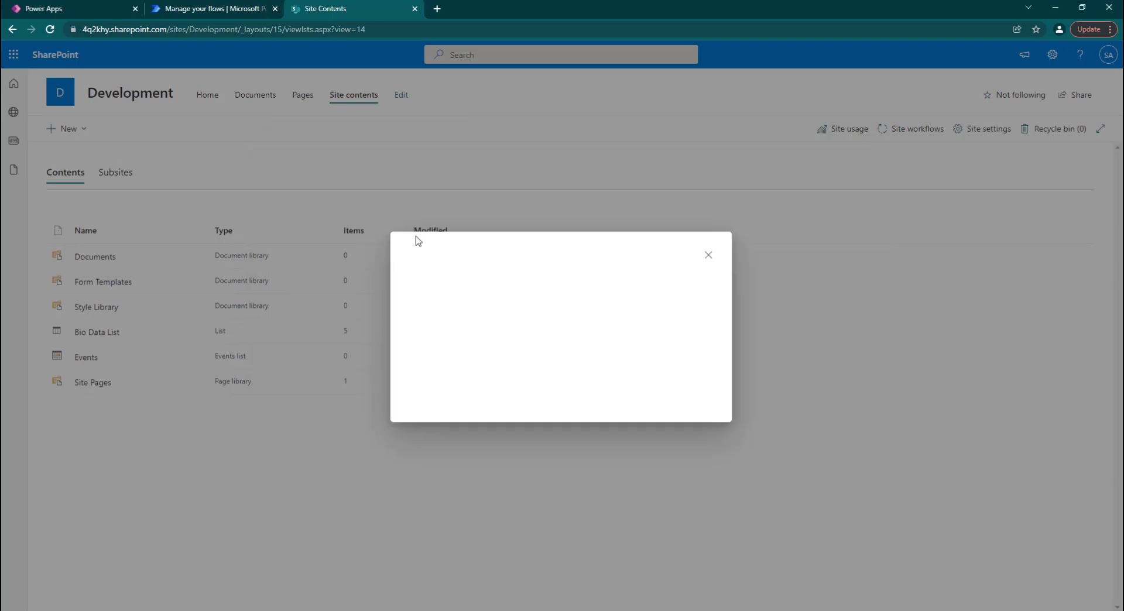
text(Leave Request)
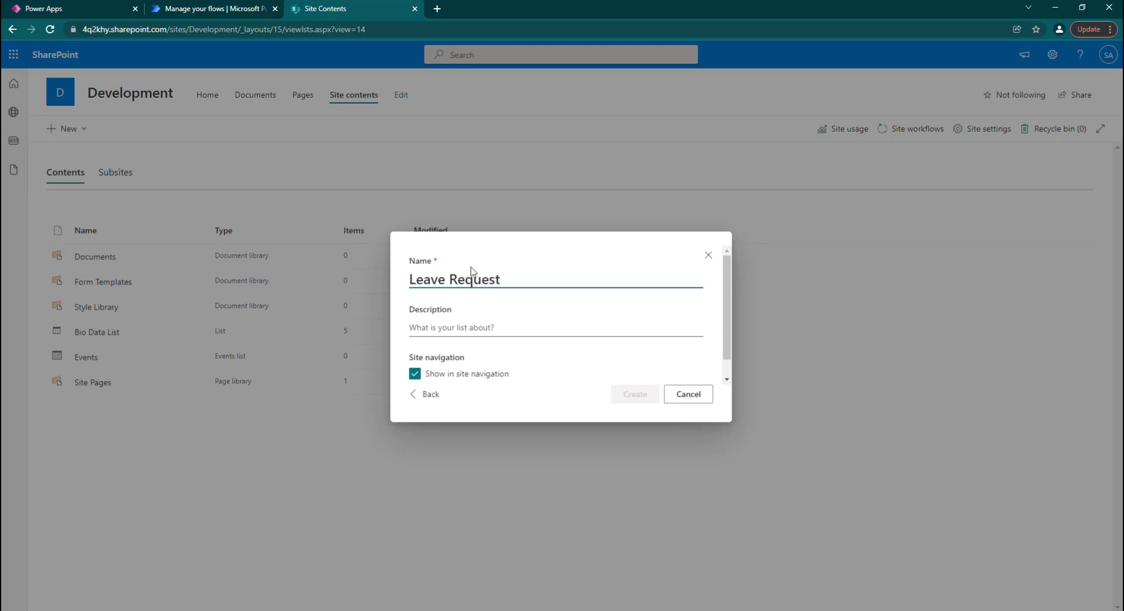
click(456, 375)
click(465, 330)
click(640, 396)
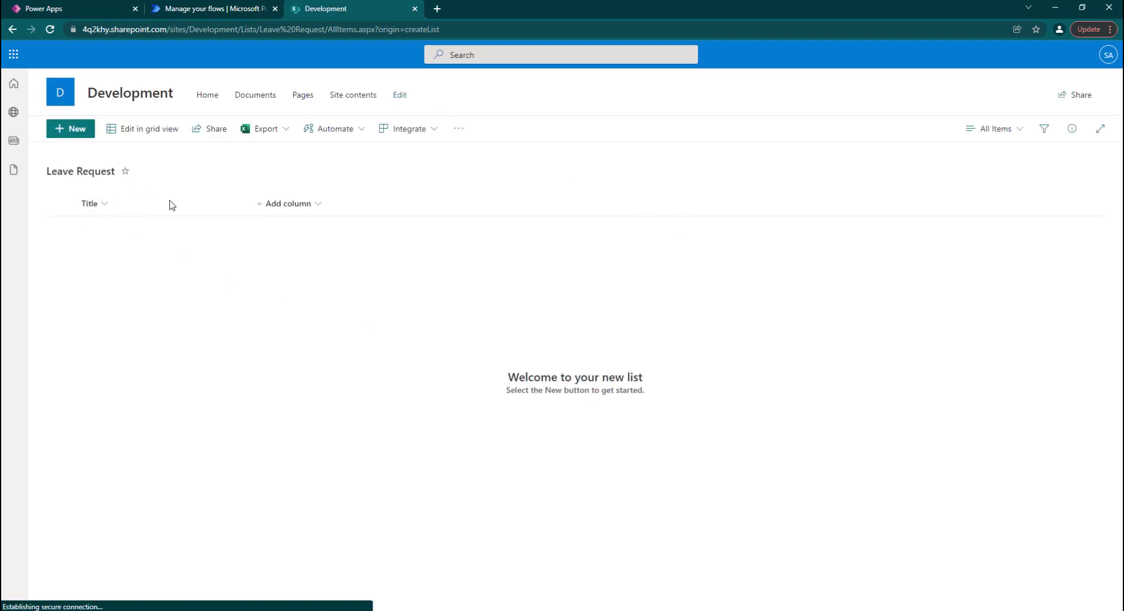
Add a Person column named Requester to the Leave Request list, with profile photos shown
click(306, 205)
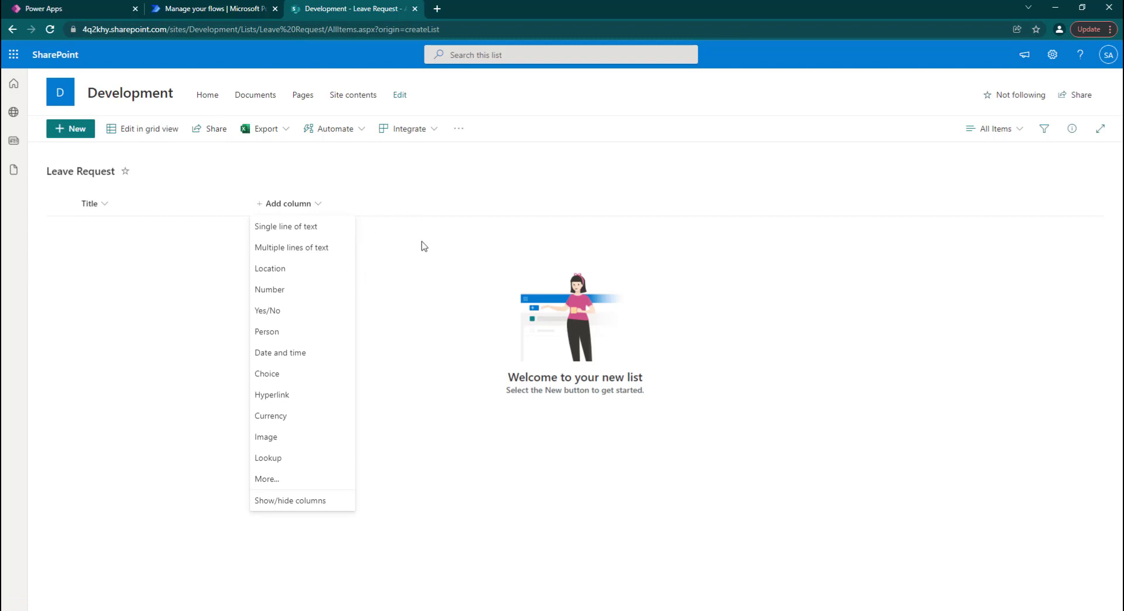
click(275, 333)
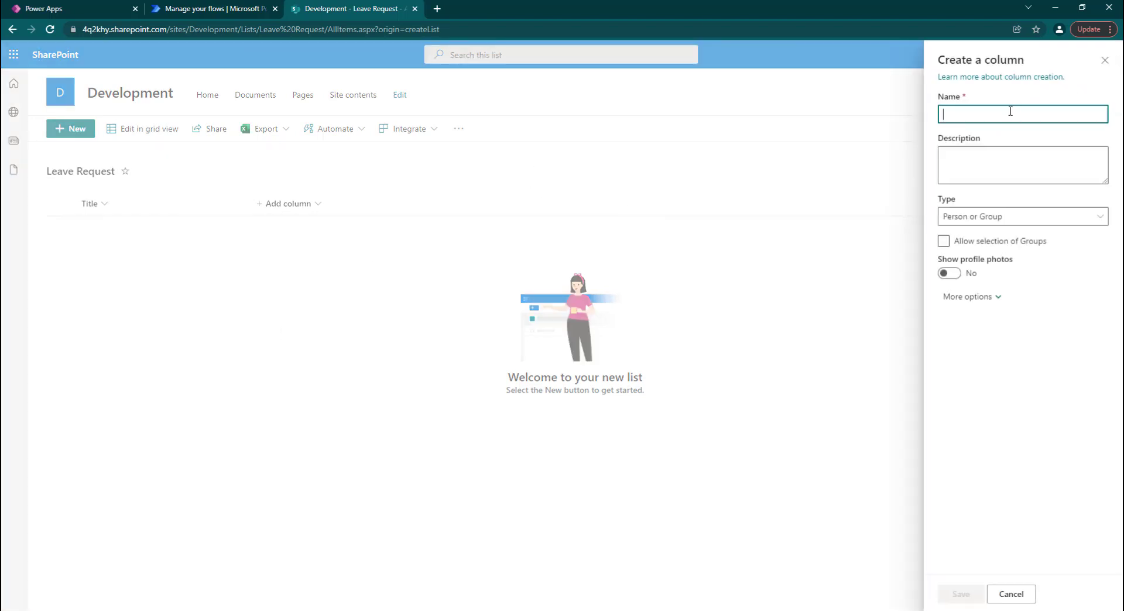
text(Requester)
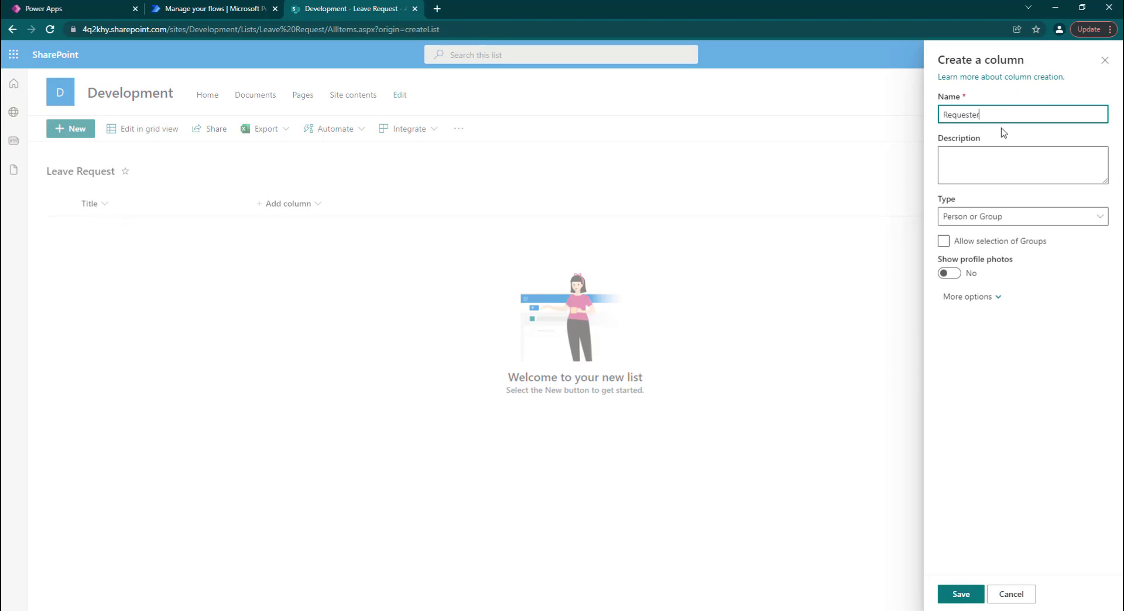
click(946, 274)
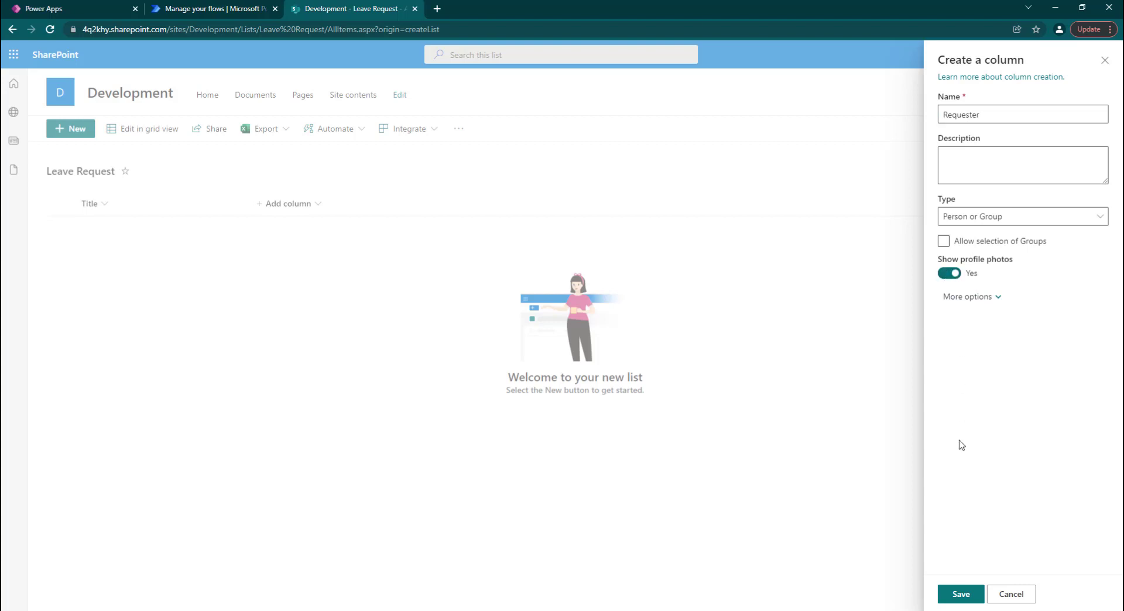
click(961, 595)
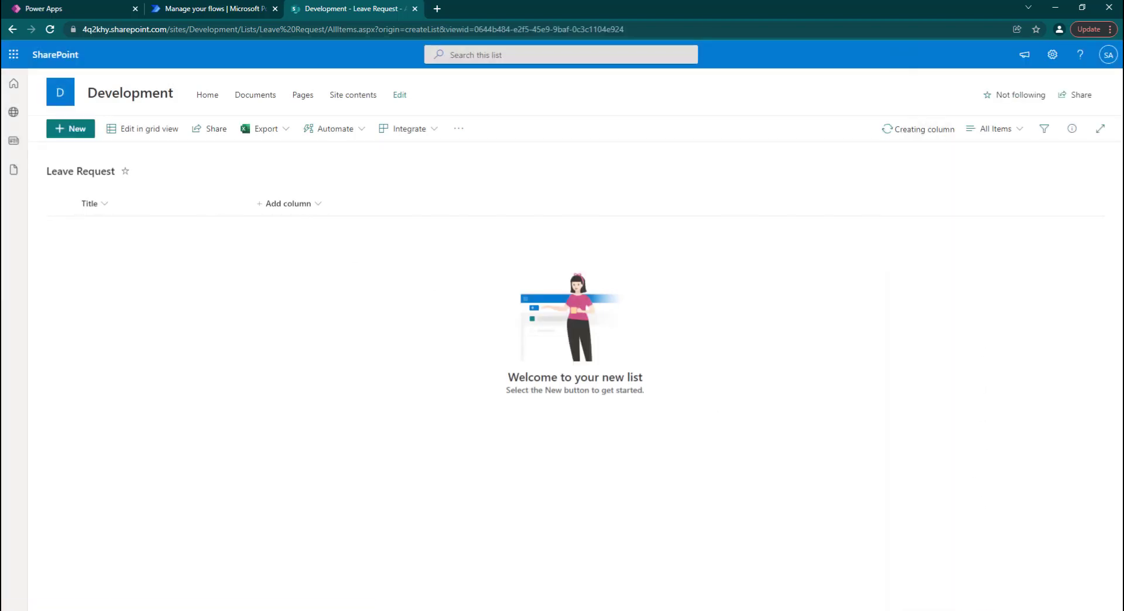
Add a Date and time column named StartDate to the list
click(381, 206)
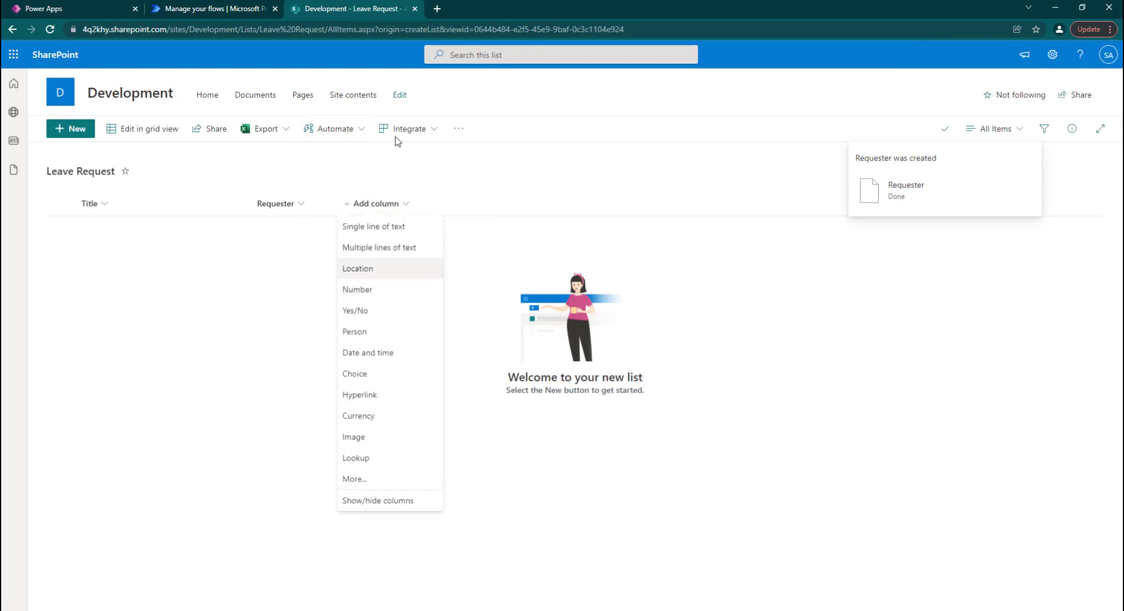
click(378, 355)
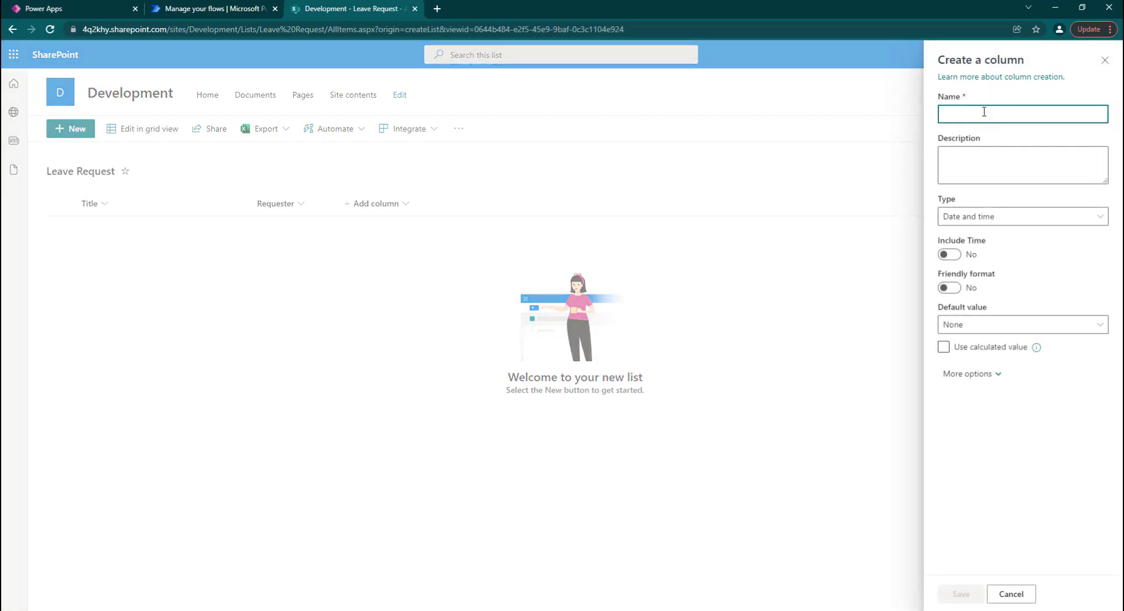
text(StartDate)
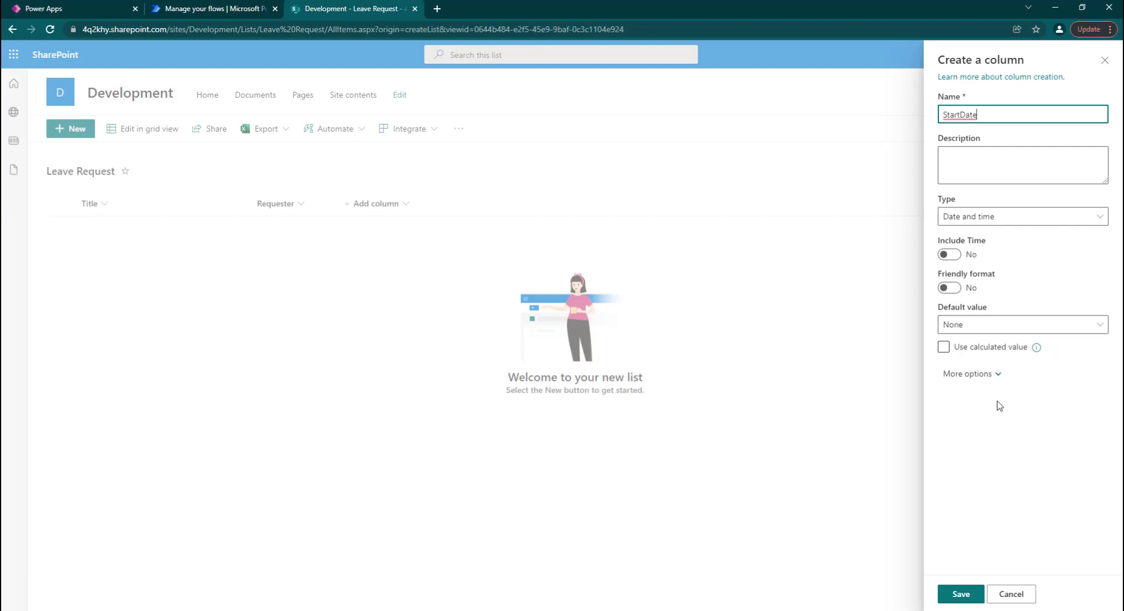
click(961, 595)
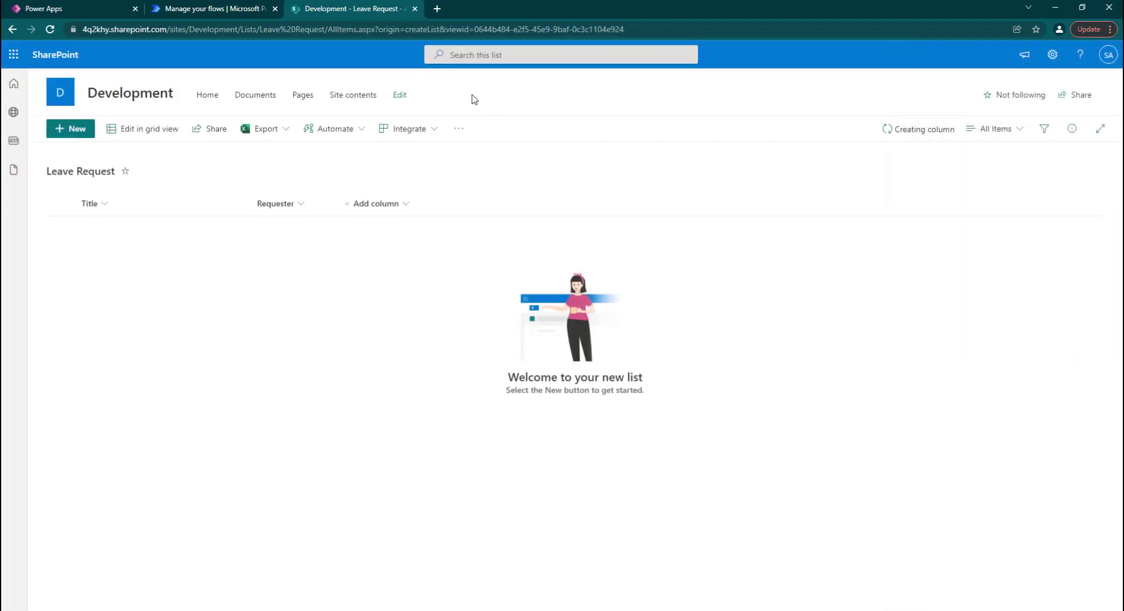
Add a Date and time column named EndDate to the list
click(466, 203)
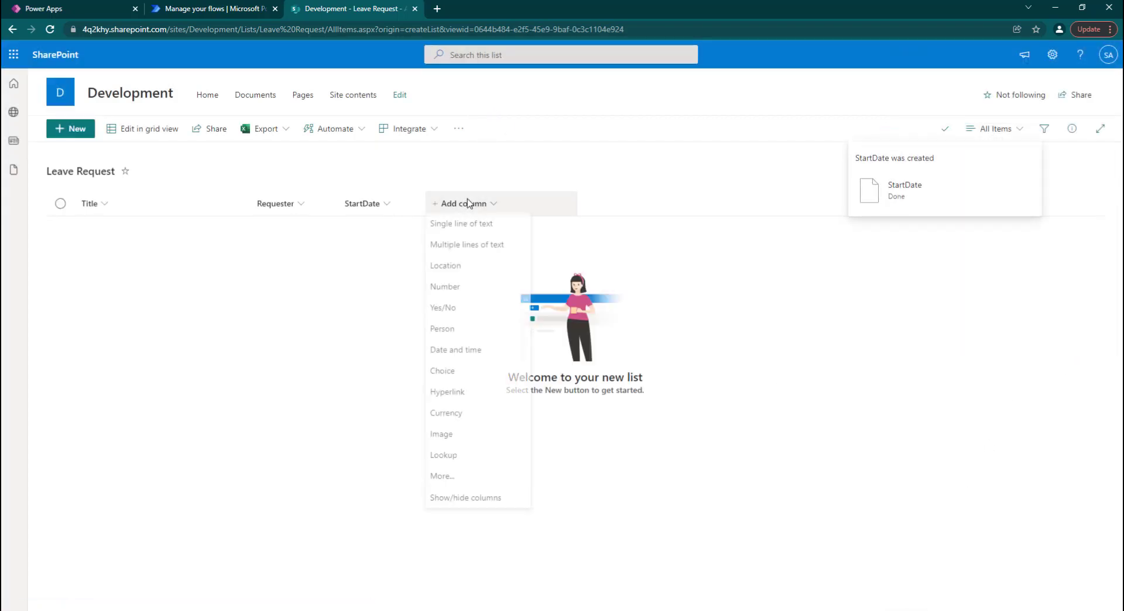
click(454, 353)
text(EndDate)
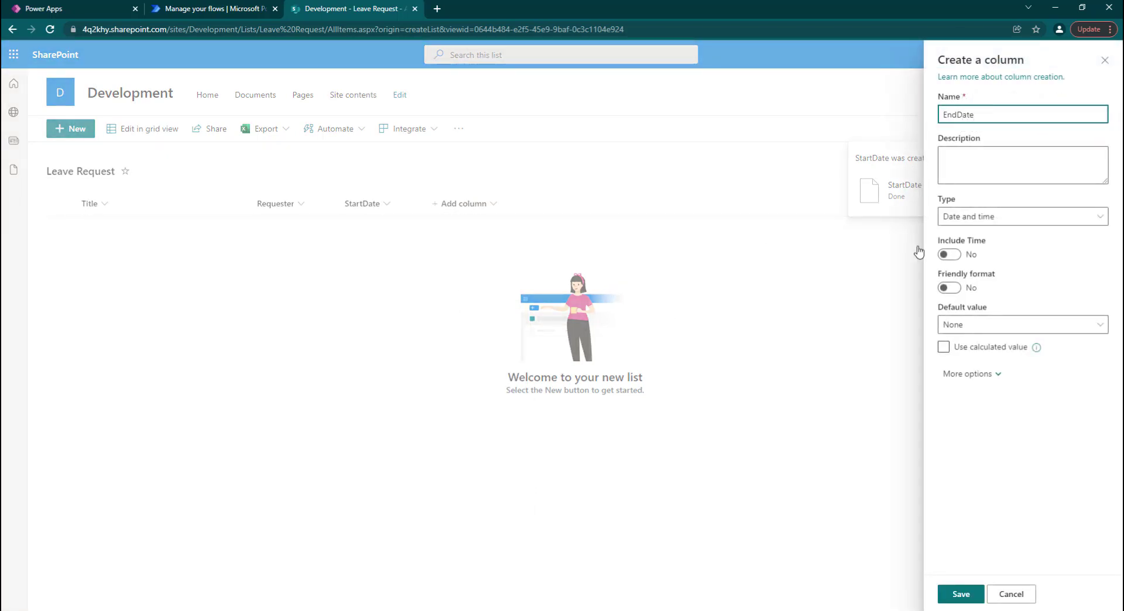
click(960, 594)
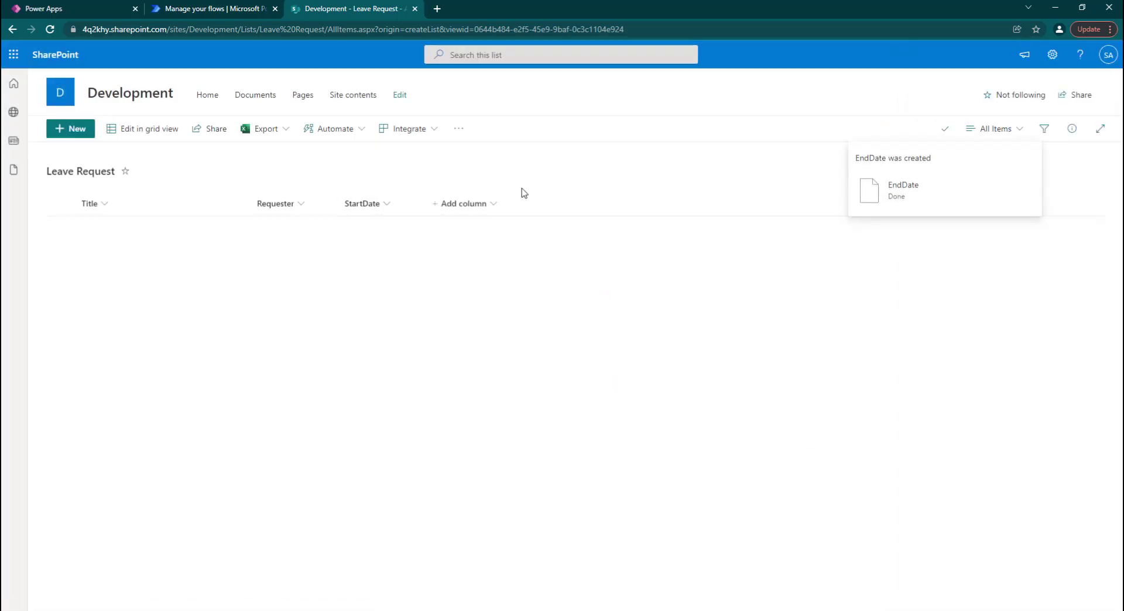
Add a Number column named NumberOfLeaveDays to the list
click(550, 205)
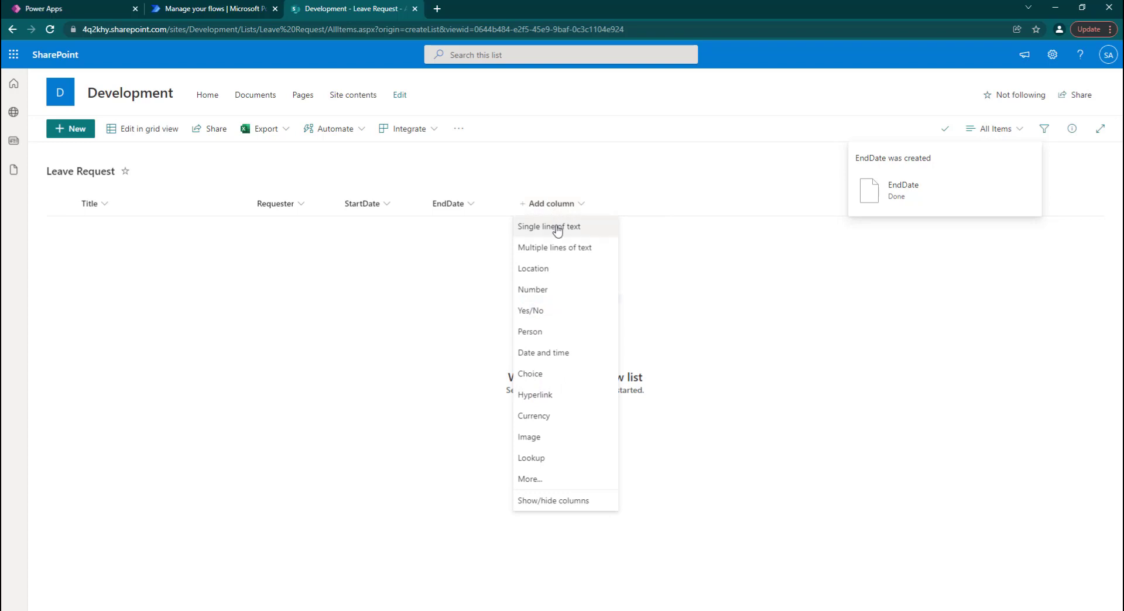
click(547, 294)
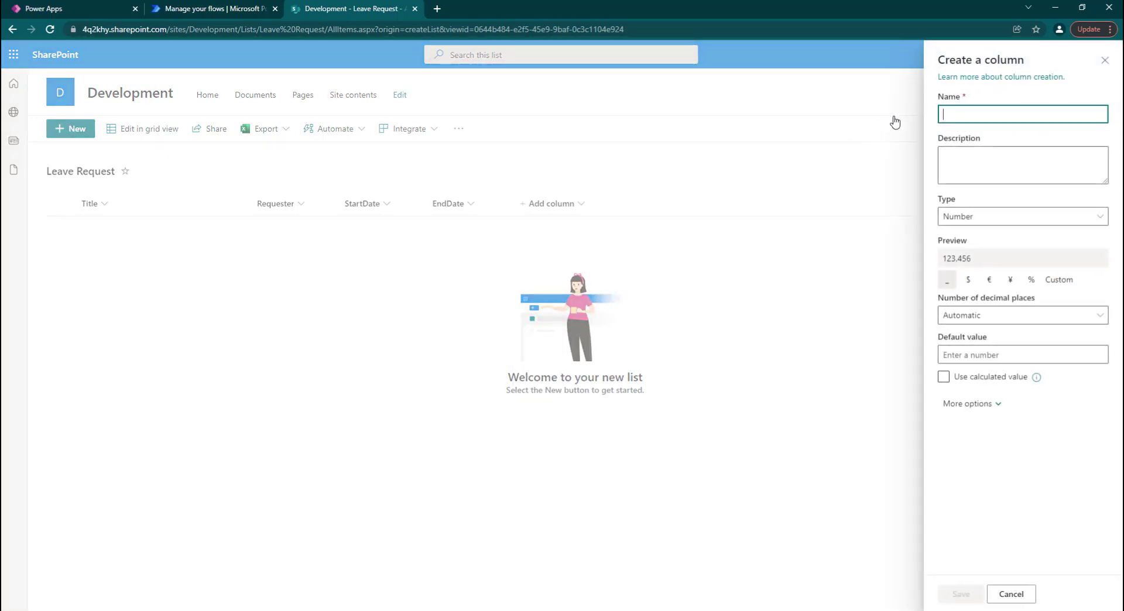
text(Leav)
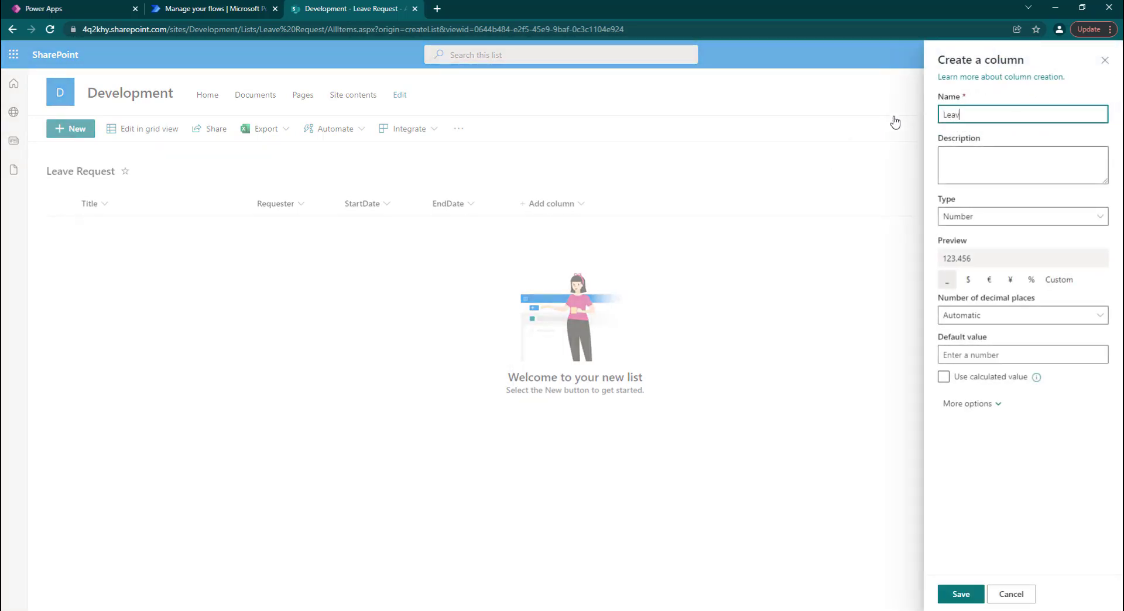
text(eDays)
click(944, 116)
text(NumberOf)
click(969, 600)
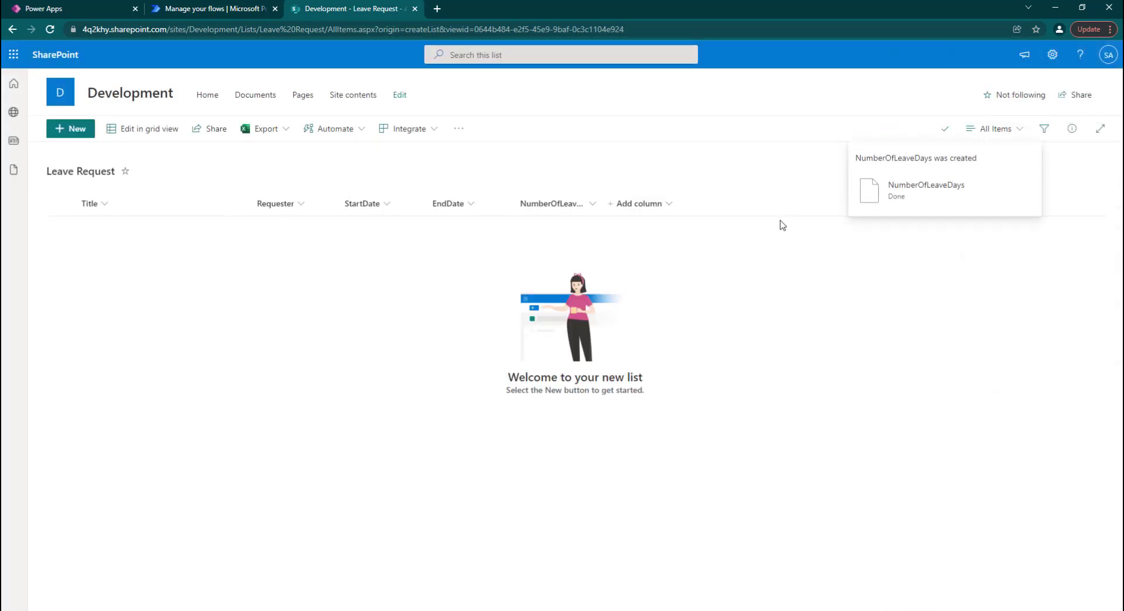
Add a Person column named Manager to the list, with profile photos shown
click(632, 203)
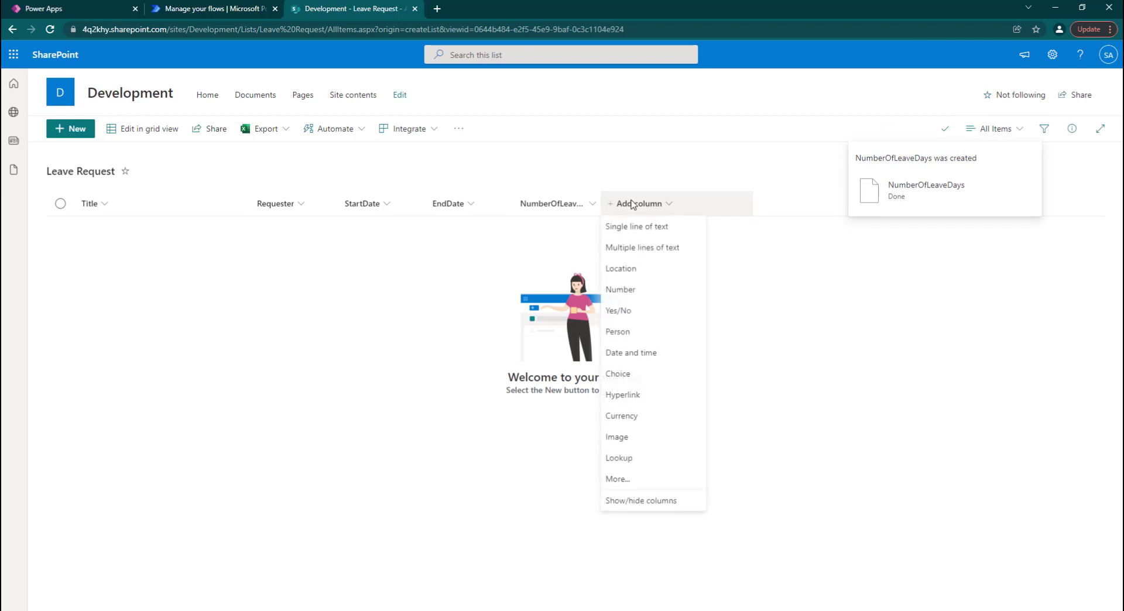
click(625, 335)
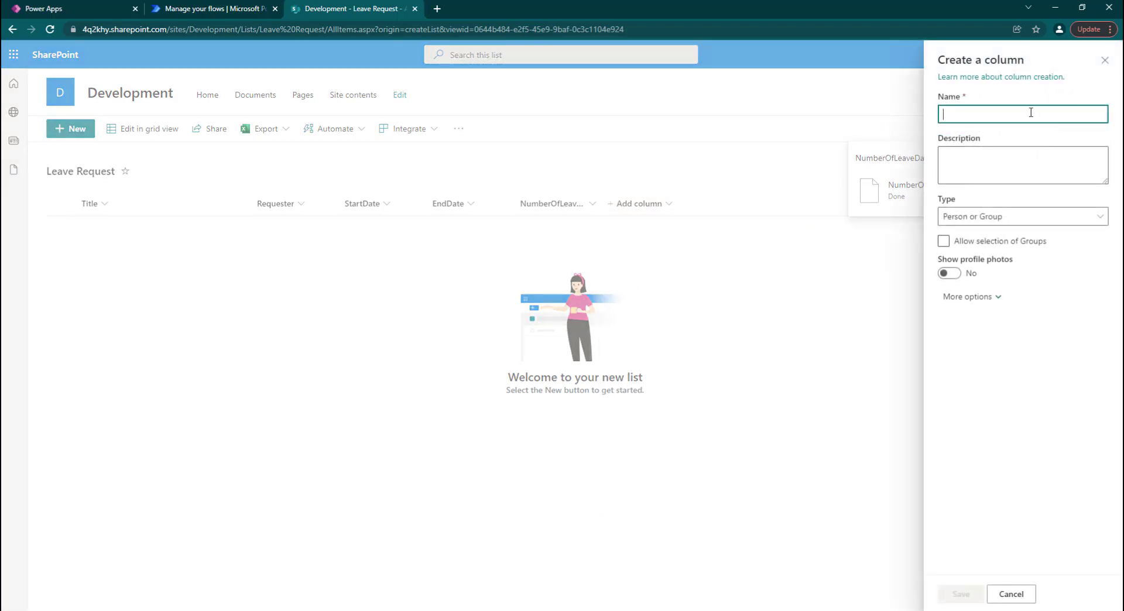
text(Manager)
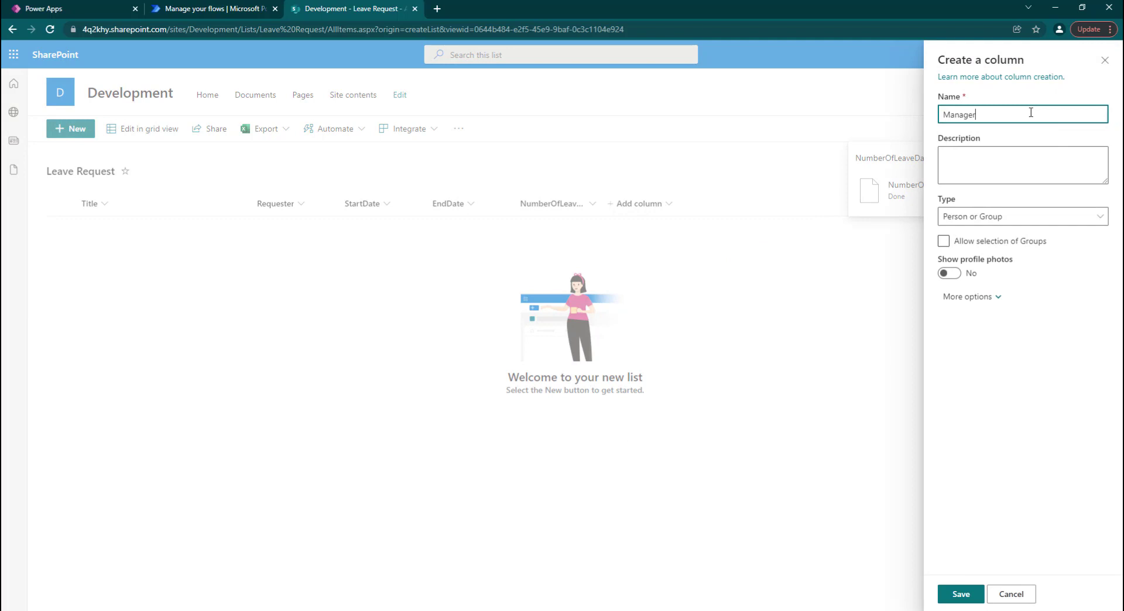
click(946, 275)
click(956, 594)
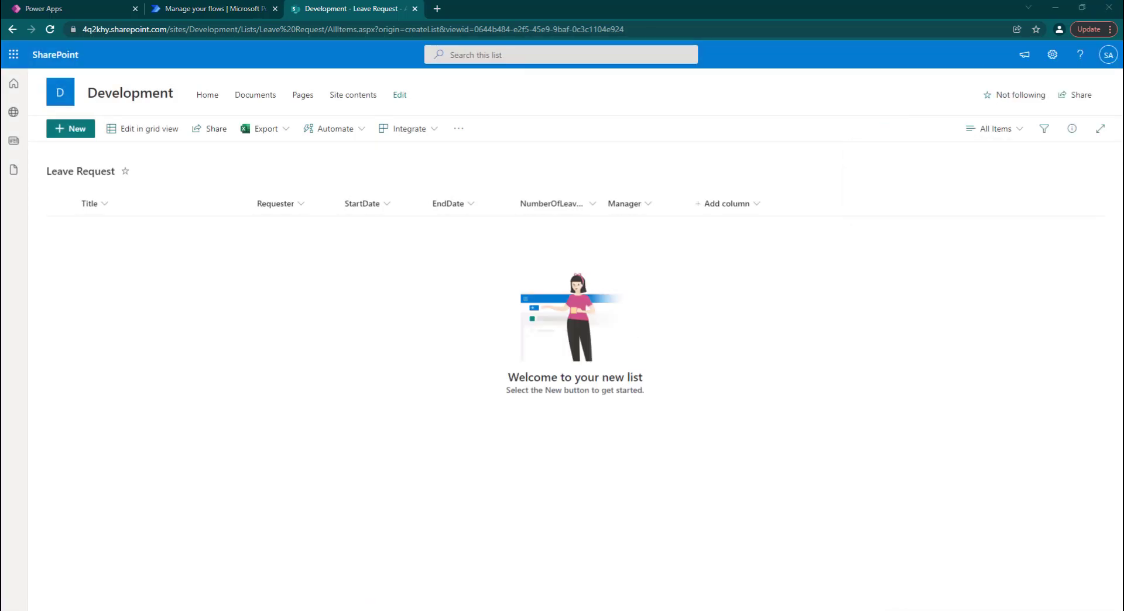
Start a new Choice column and name it LeaveType
click(725, 203)
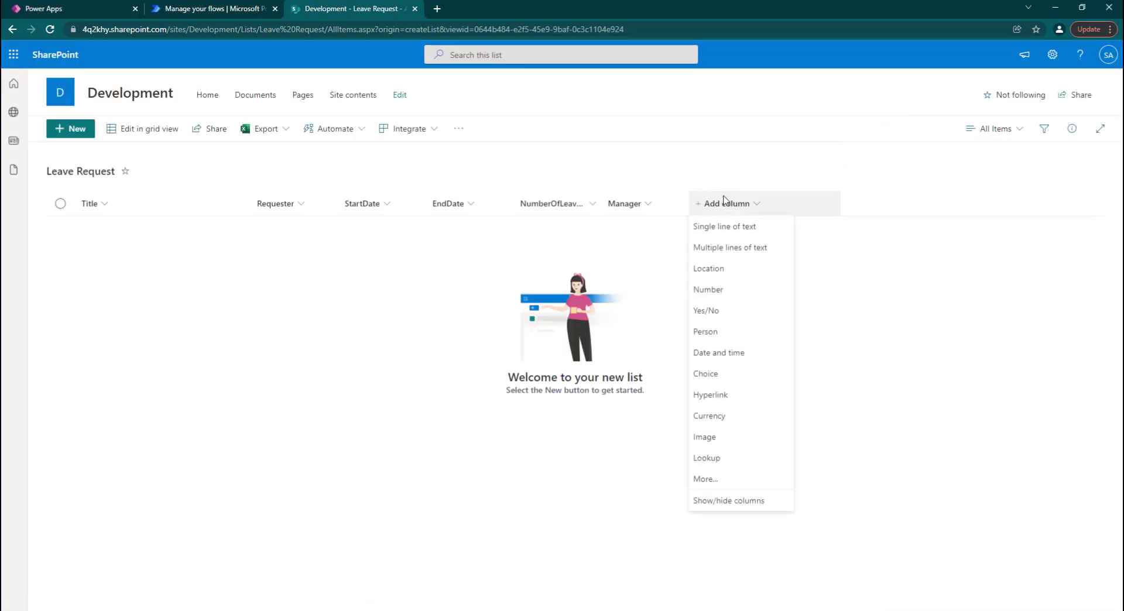
click(711, 374)
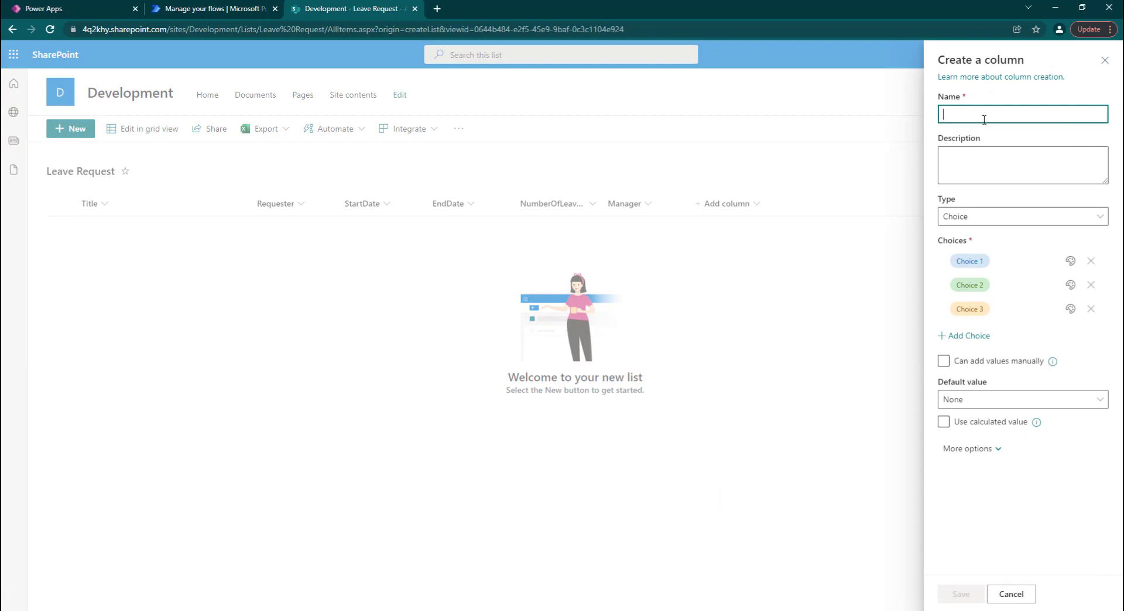
click(1051, 195)
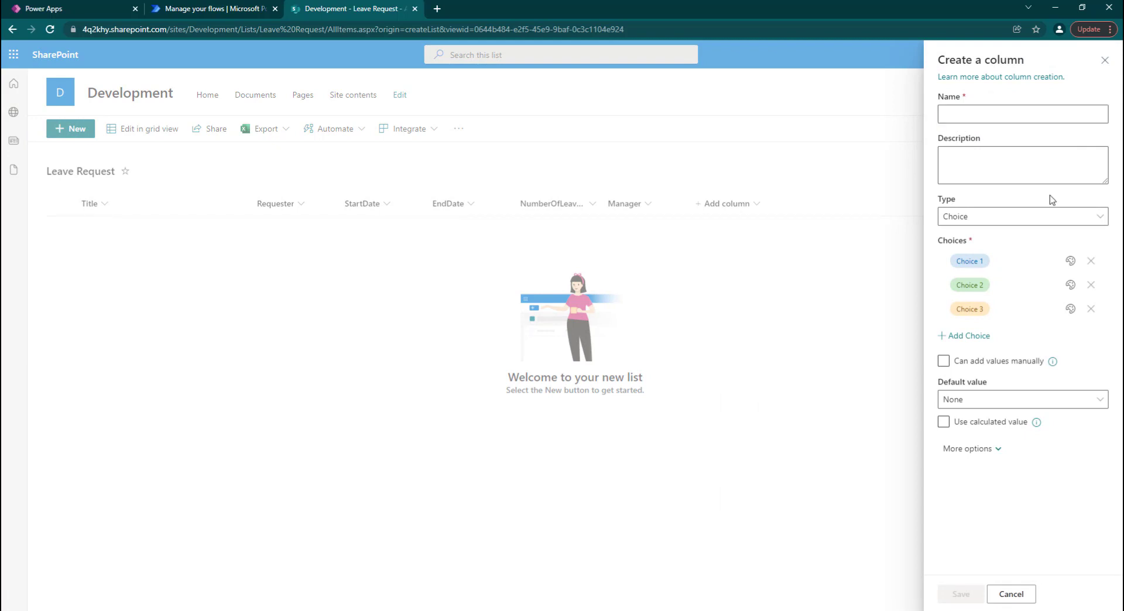
click(1018, 118)
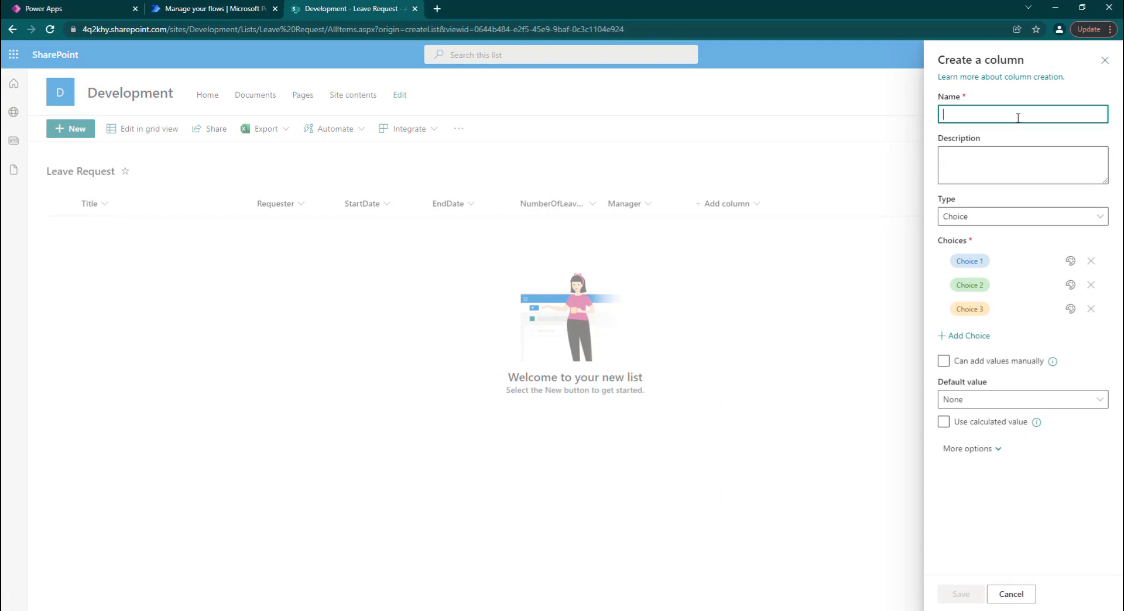
text(LeaveType)
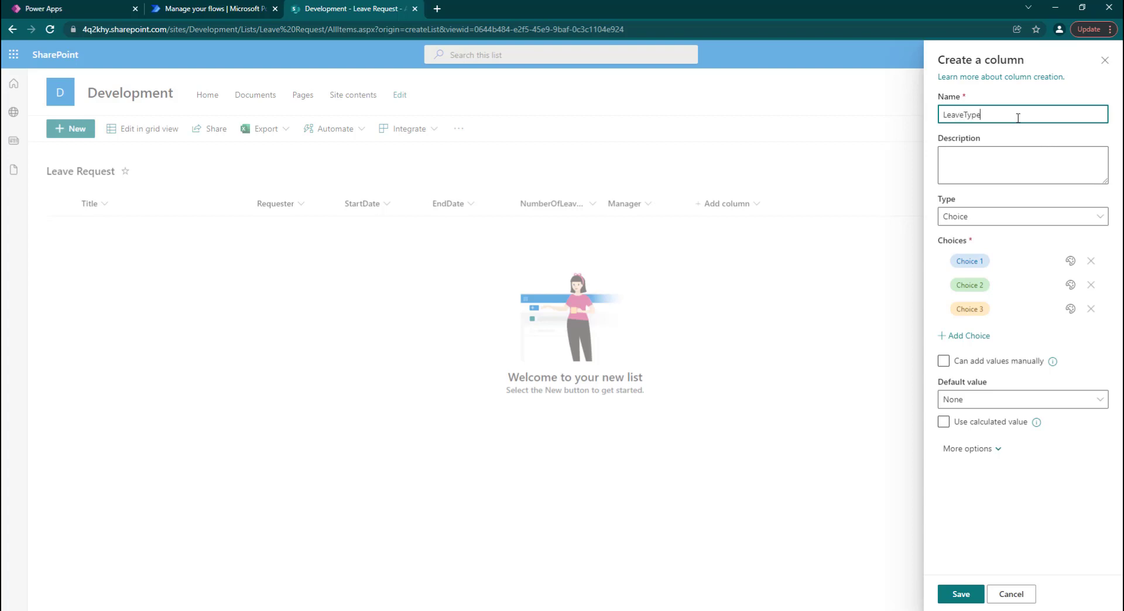
Rename the three default choices of the LeaveType column to Annual, Study and Sick
click(978, 263)
text(Annual)
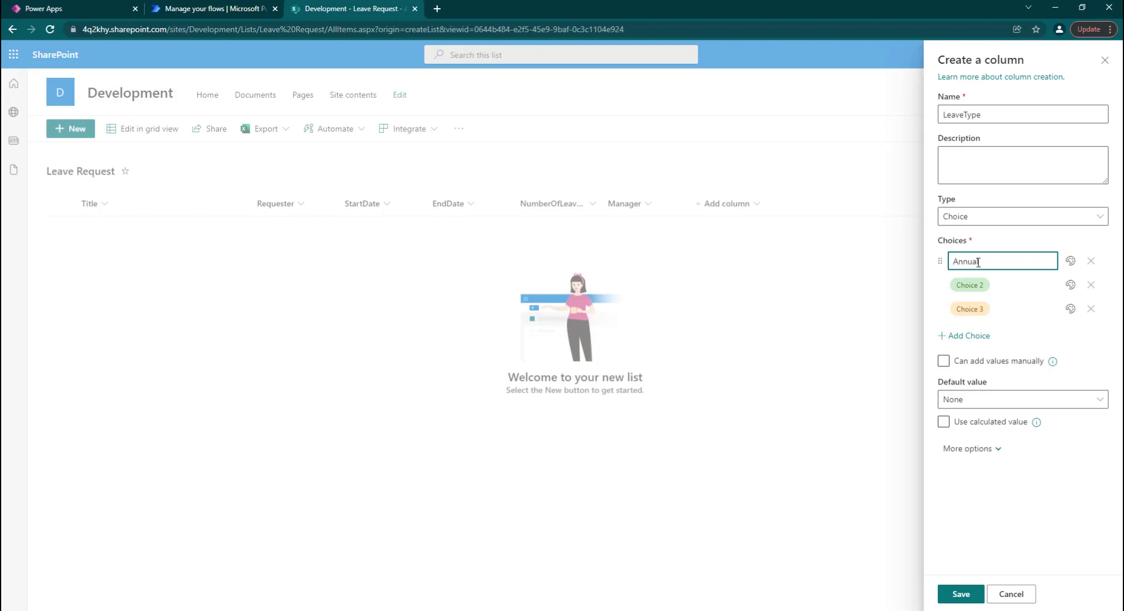
click(983, 286)
text(Study)
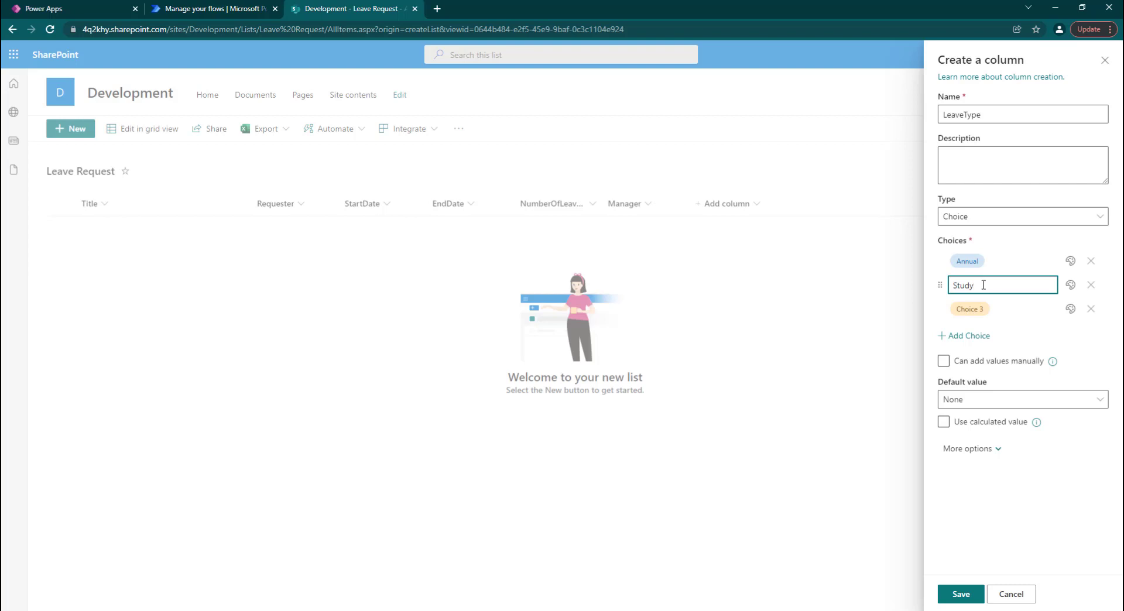
click(994, 308)
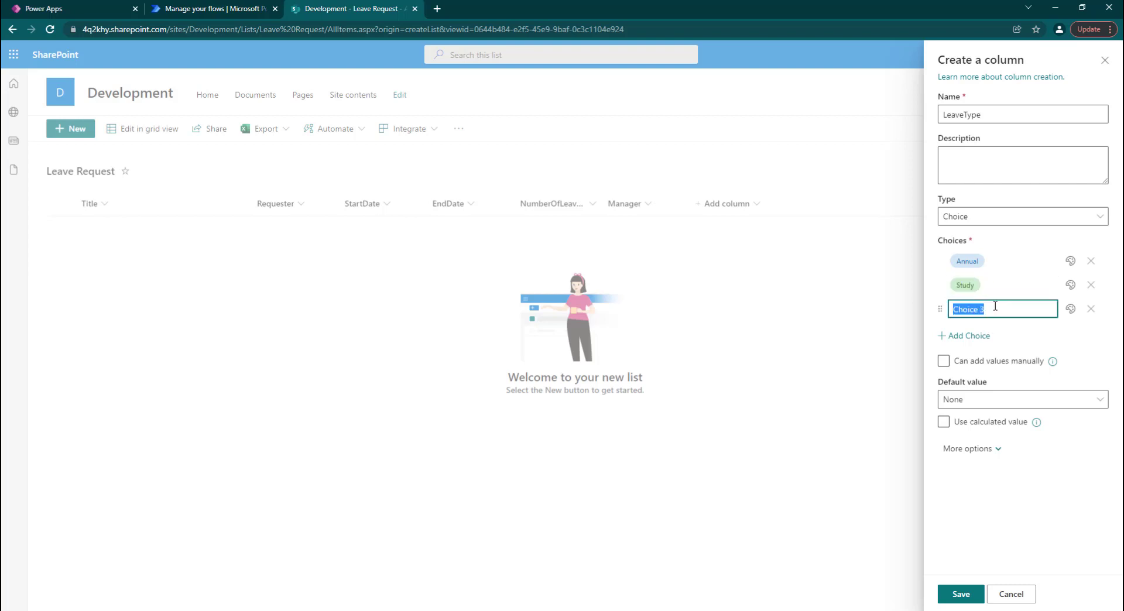
text(Sick)
Add the choices Maternity and Paternity to the LeaveType column and save the column
click(981, 336)
click(981, 334)
text(Maternity)
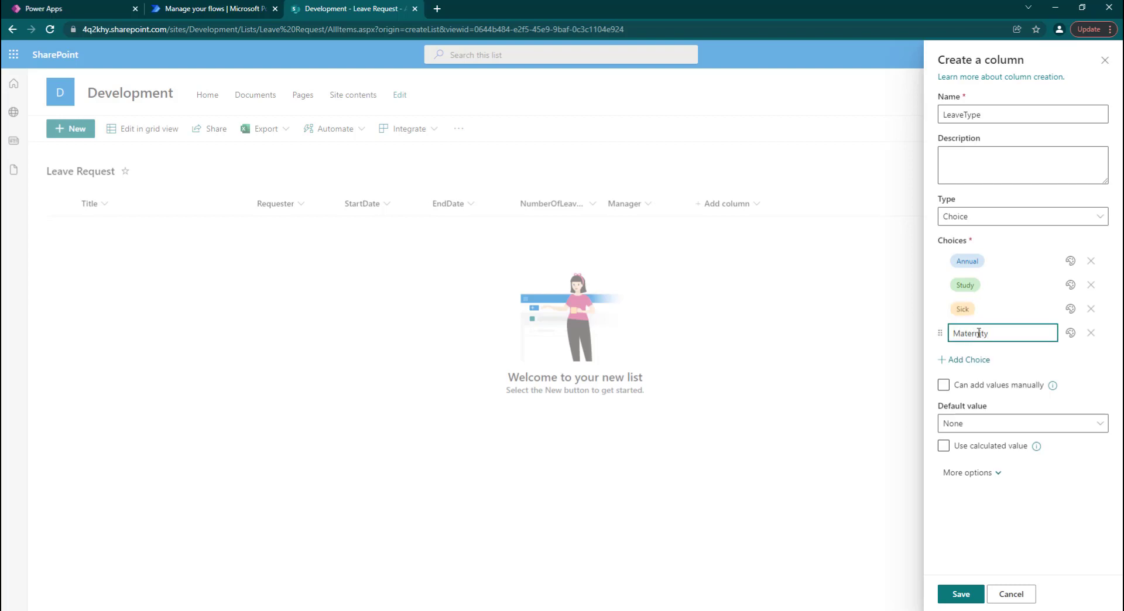
click(982, 360)
click(982, 357)
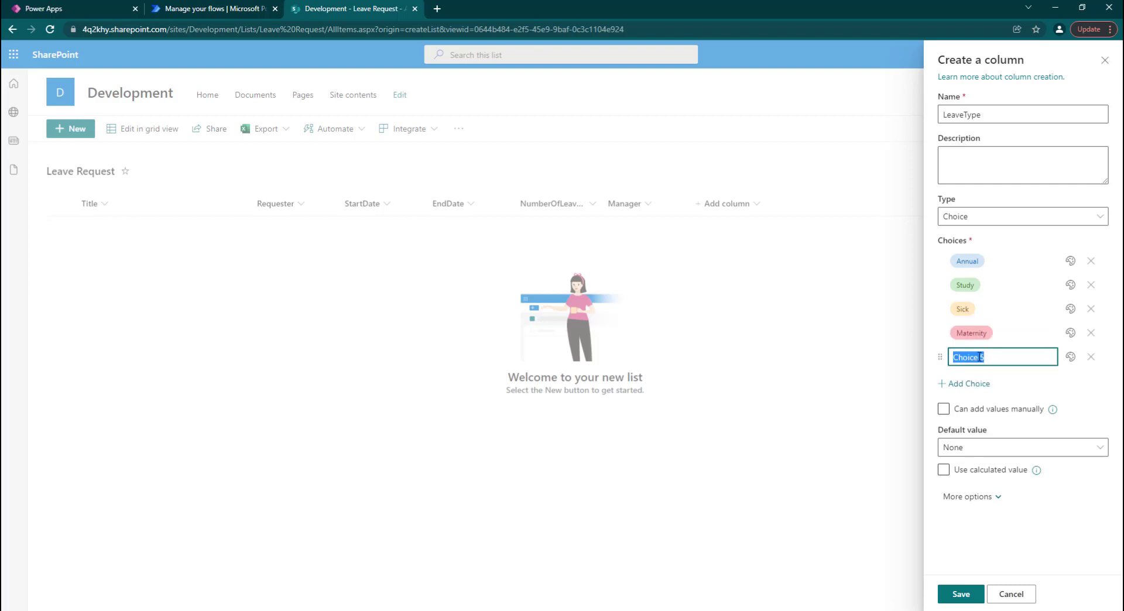
text(Paternity)
click(751, 403)
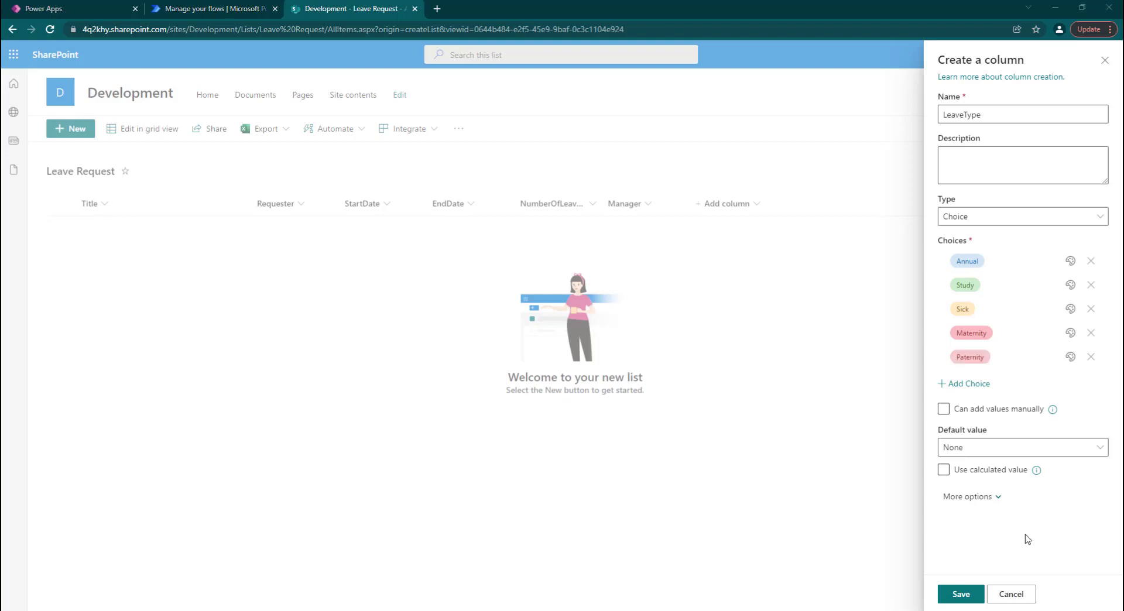
click(961, 594)
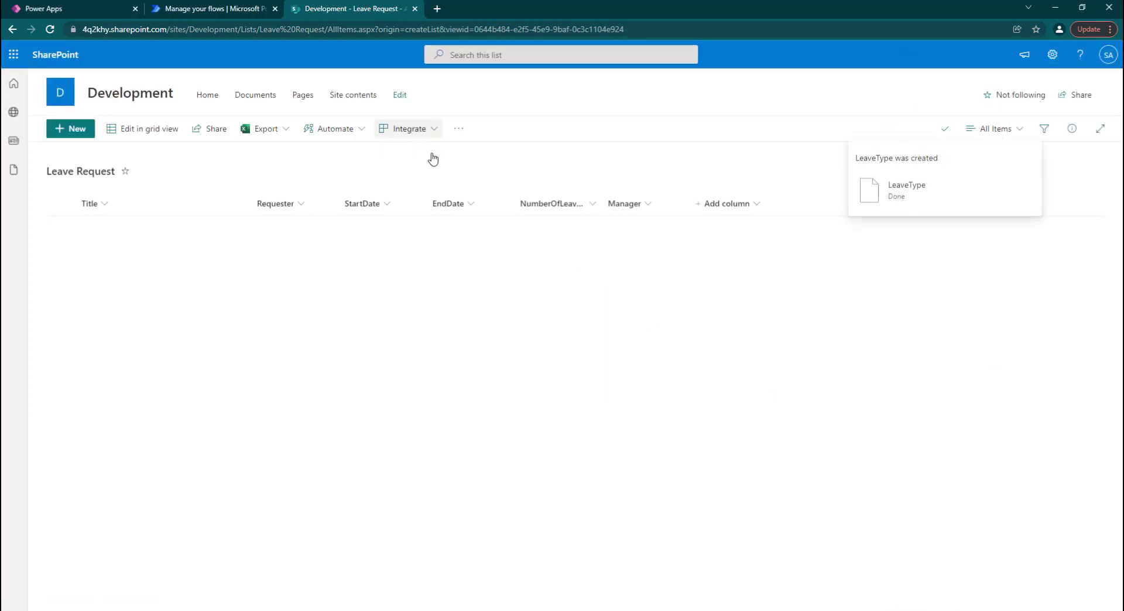
Start a new Choice column in the Leave Request list and name it Department
click(809, 205)
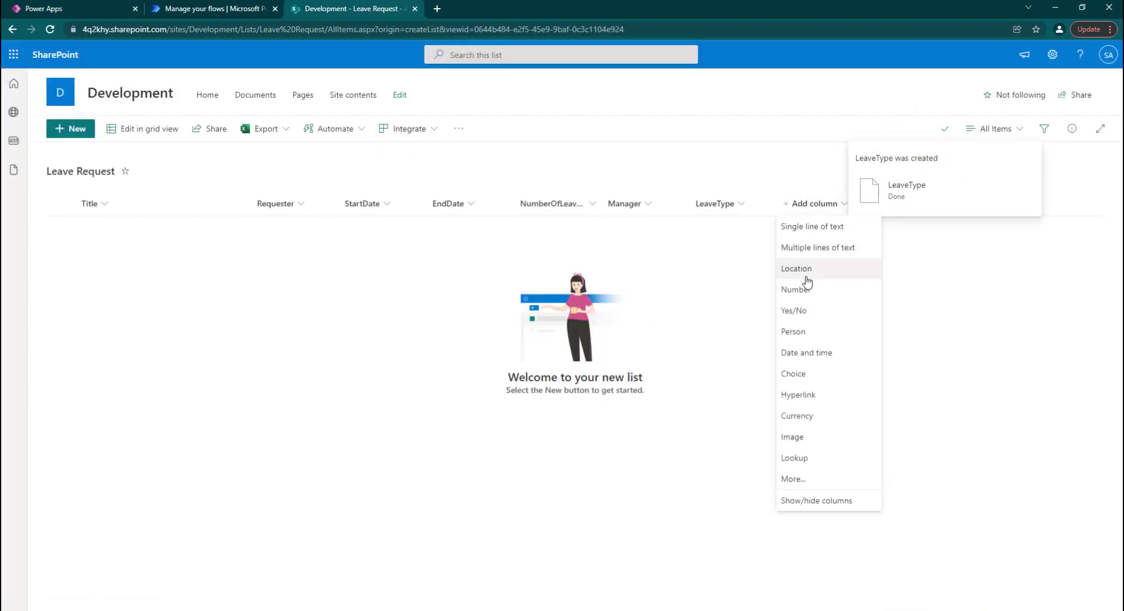
click(800, 374)
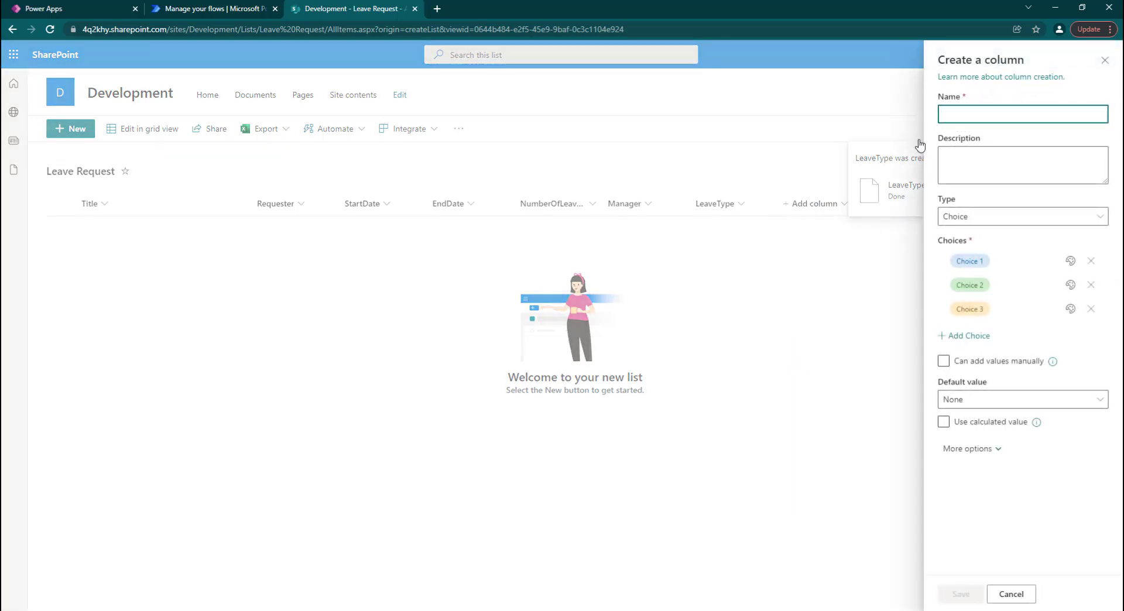
text(Department)
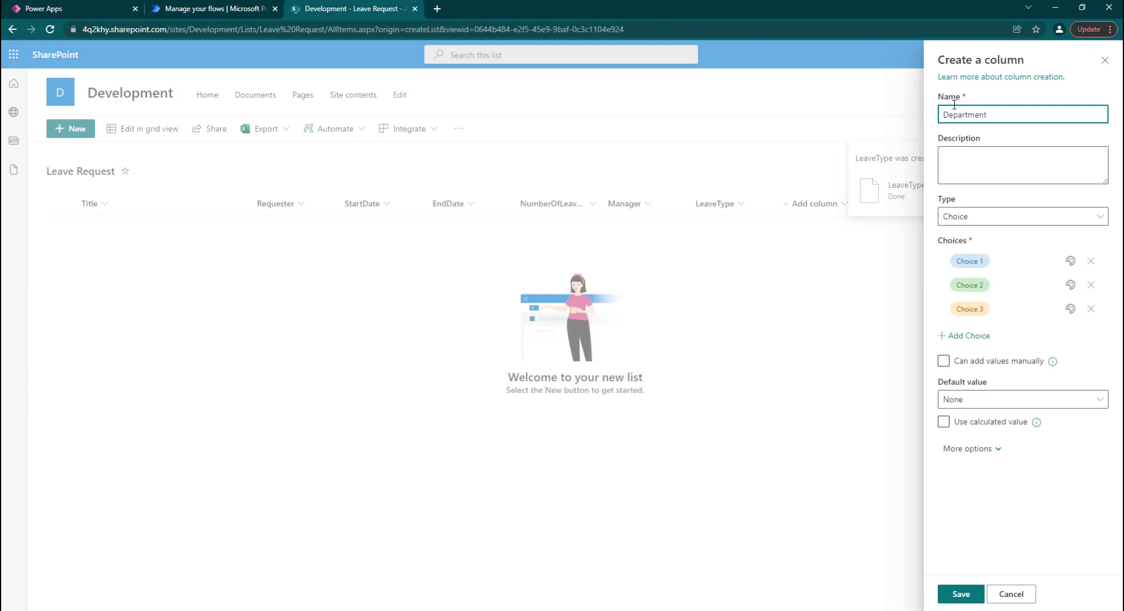
Rename the three default choices of the Department column to Information Technology, HR and Finance
click(990, 264)
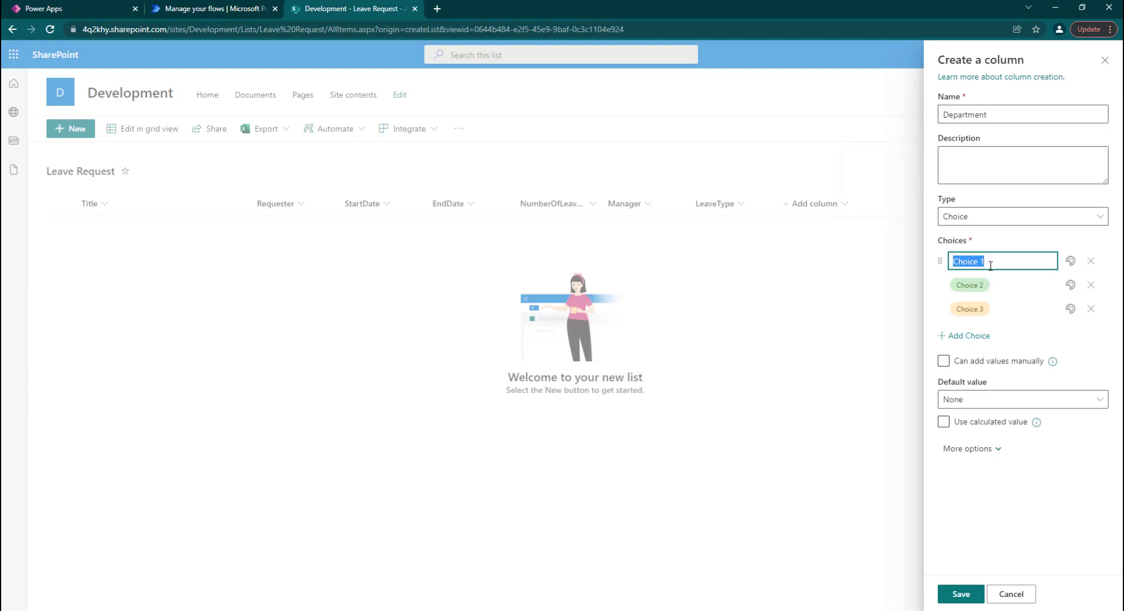
text(Information Technology)
click(971, 286)
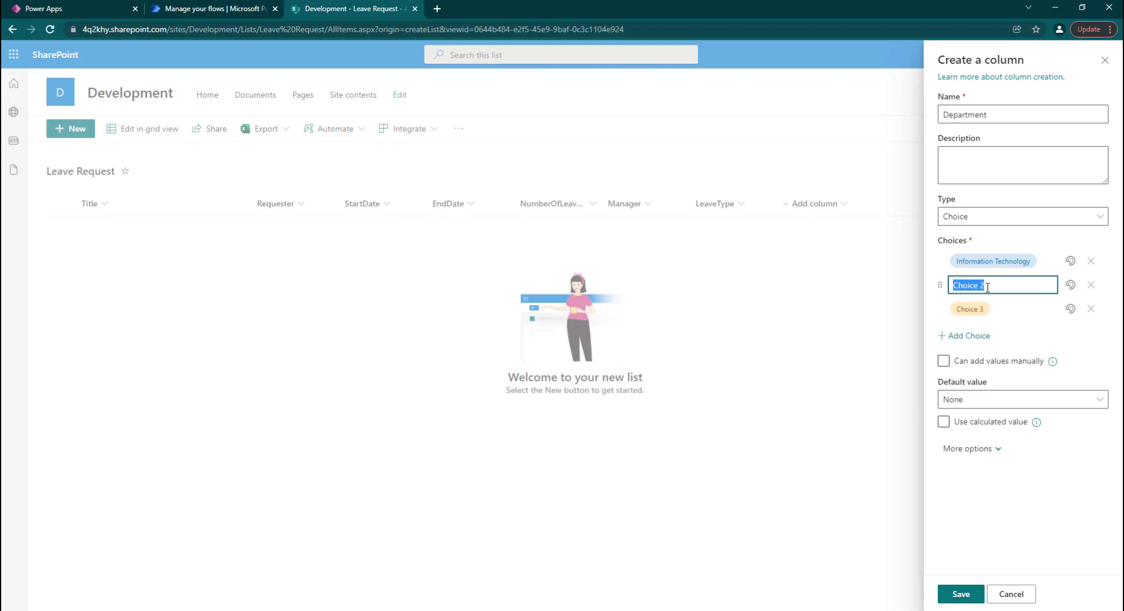
text(HR)
click(995, 301)
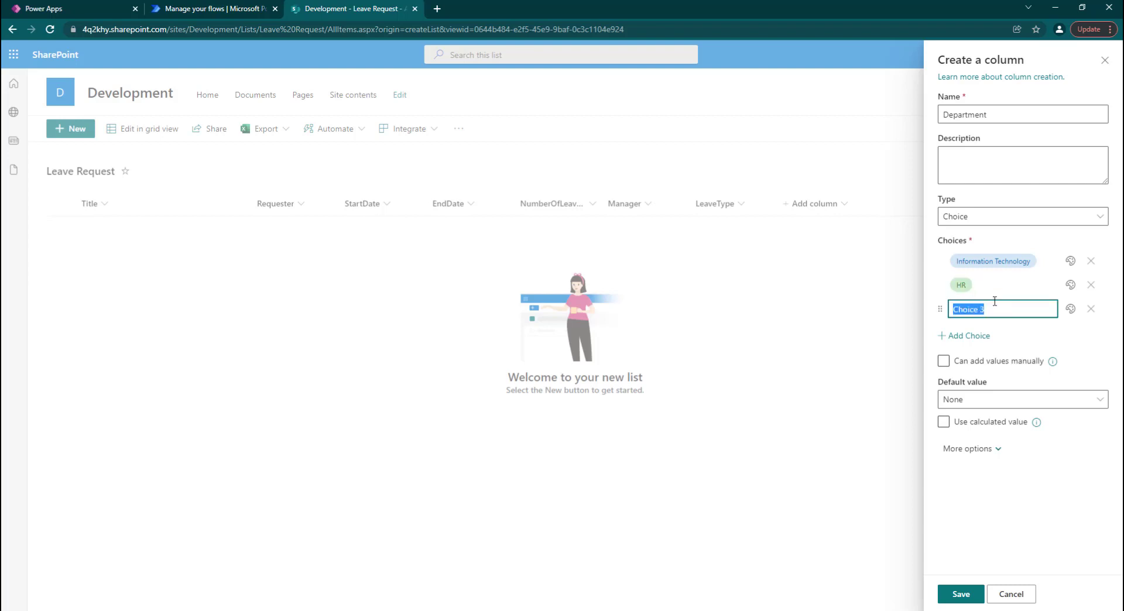
text(fi)
text(ina)
text(e)
Add the choices Sales and Customer Service to the Department column and save the column
click(966, 335)
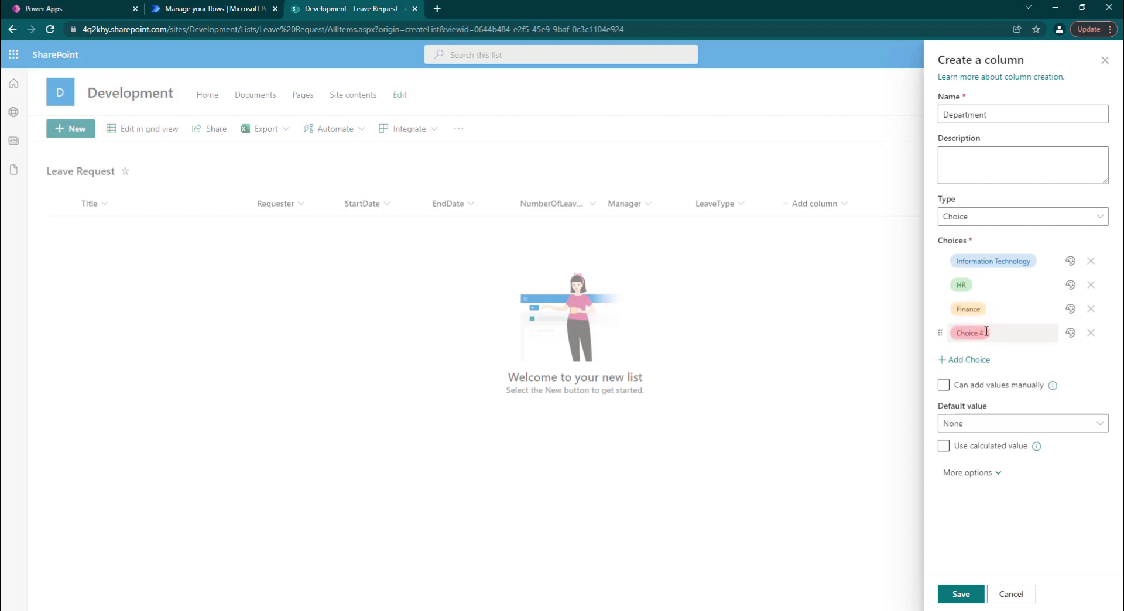
click(989, 331)
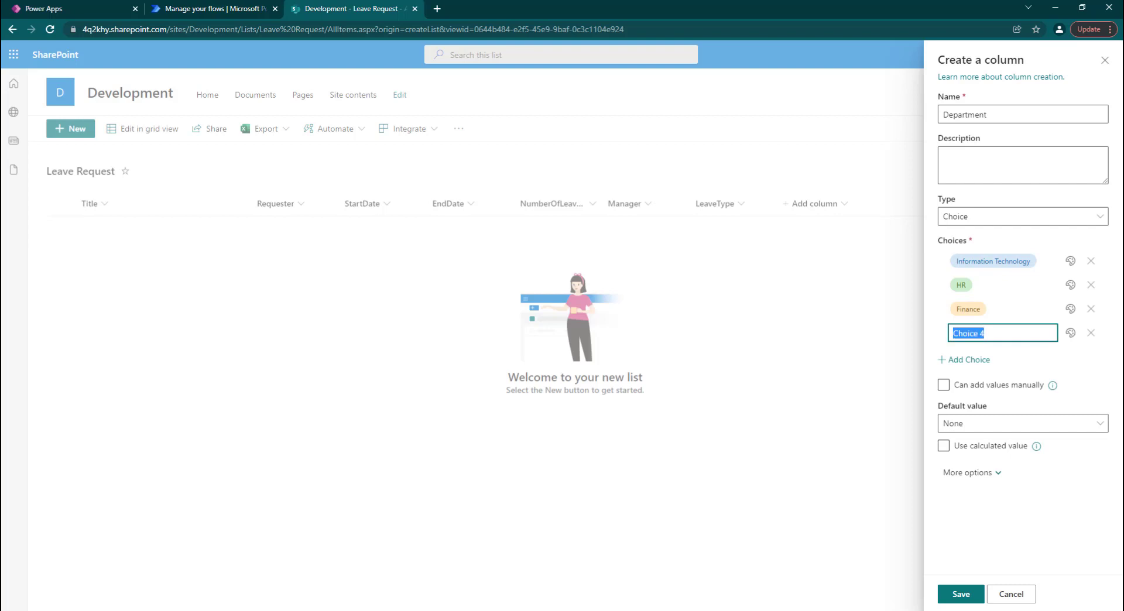
text(Sales)
click(966, 359)
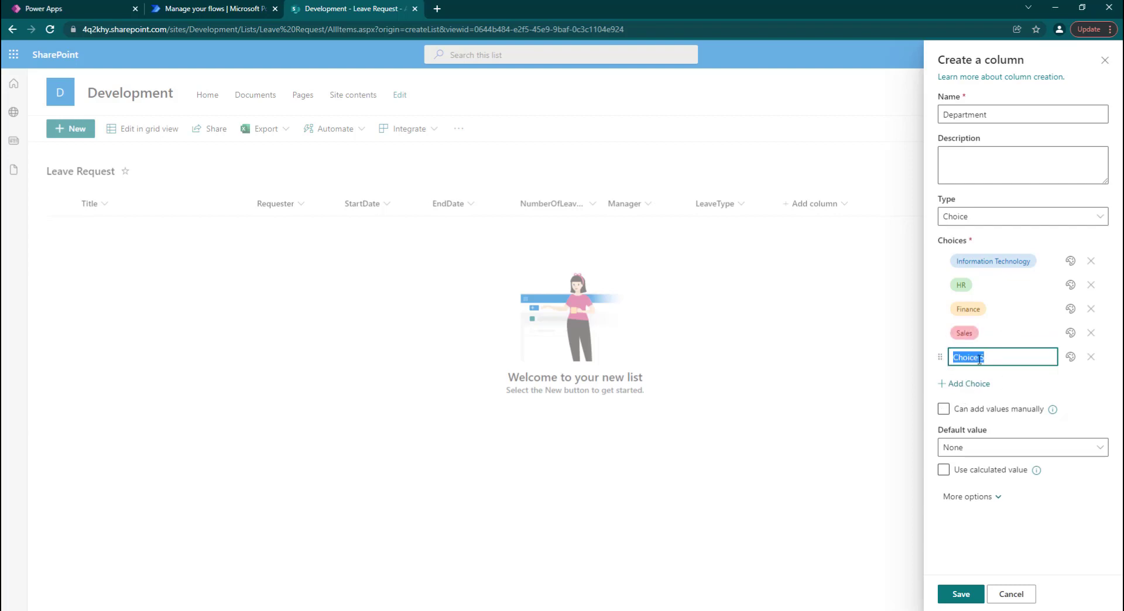
text(Customer Service)
click(1030, 386)
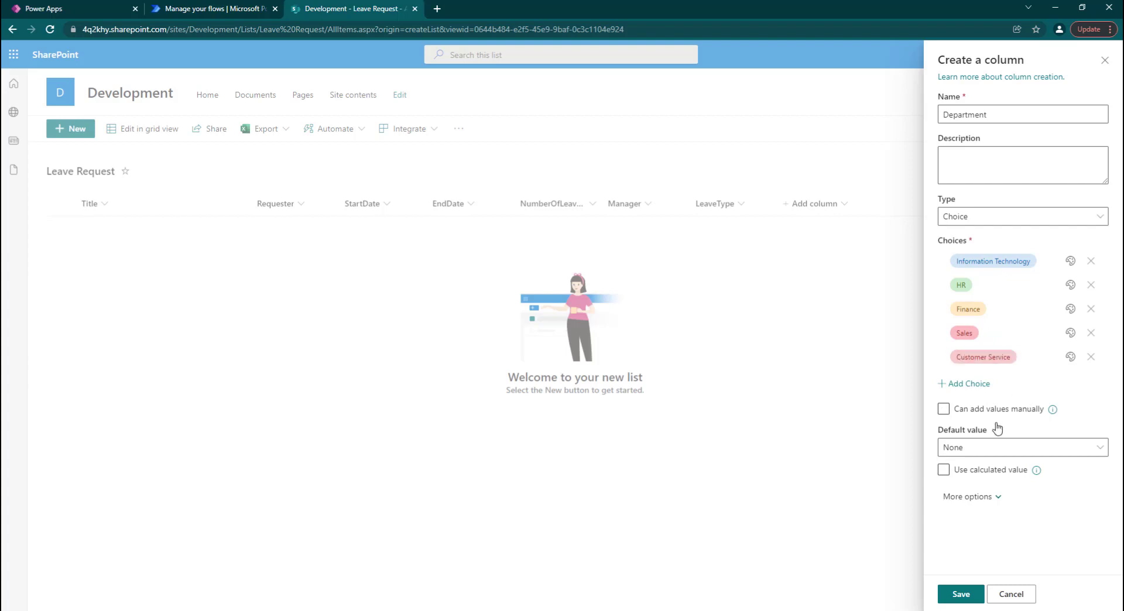
click(959, 595)
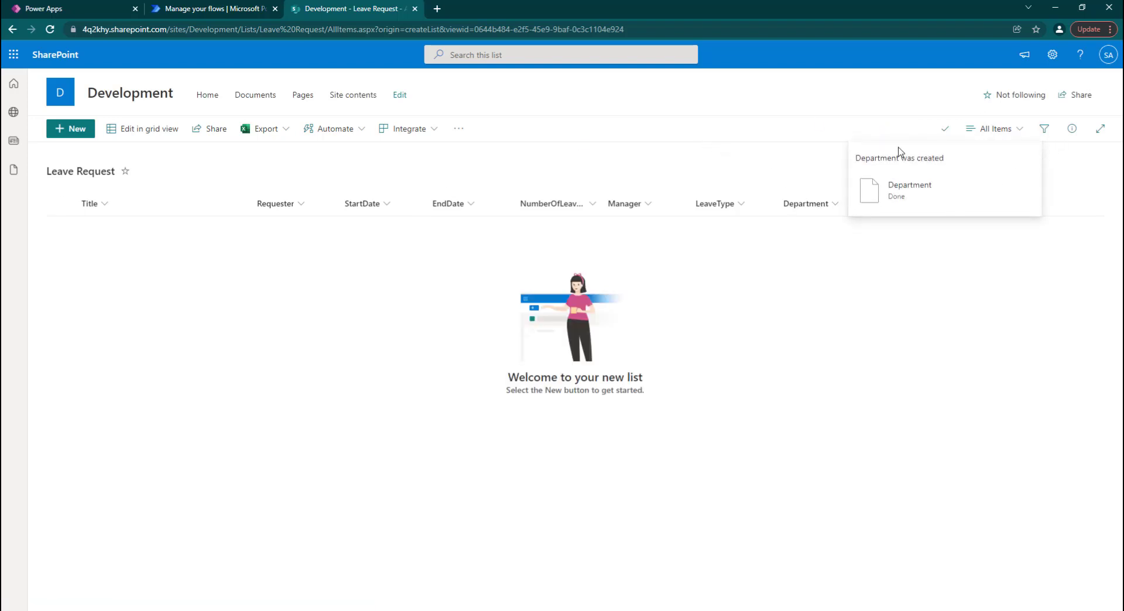
Add a multiple-lines-of-text column named ManagerComment to the list
click(939, 129)
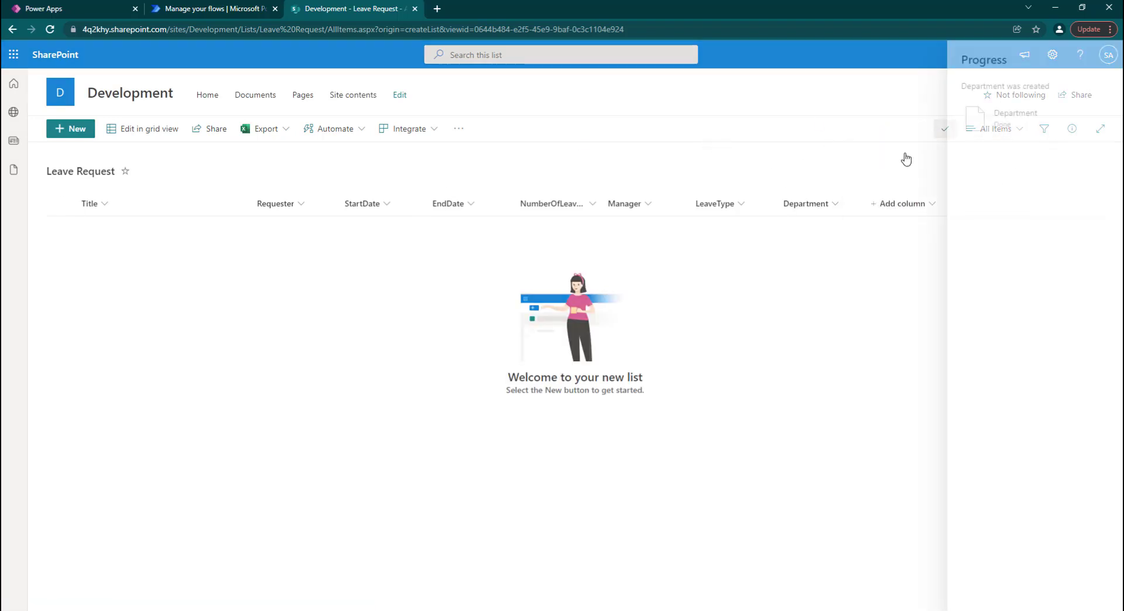
click(929, 204)
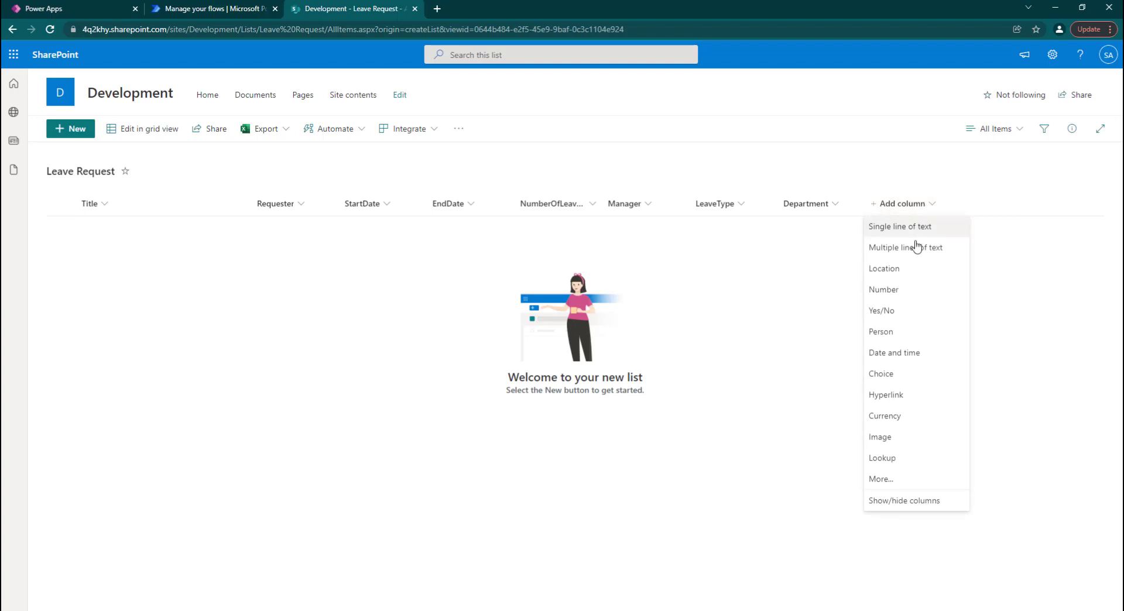
click(908, 251)
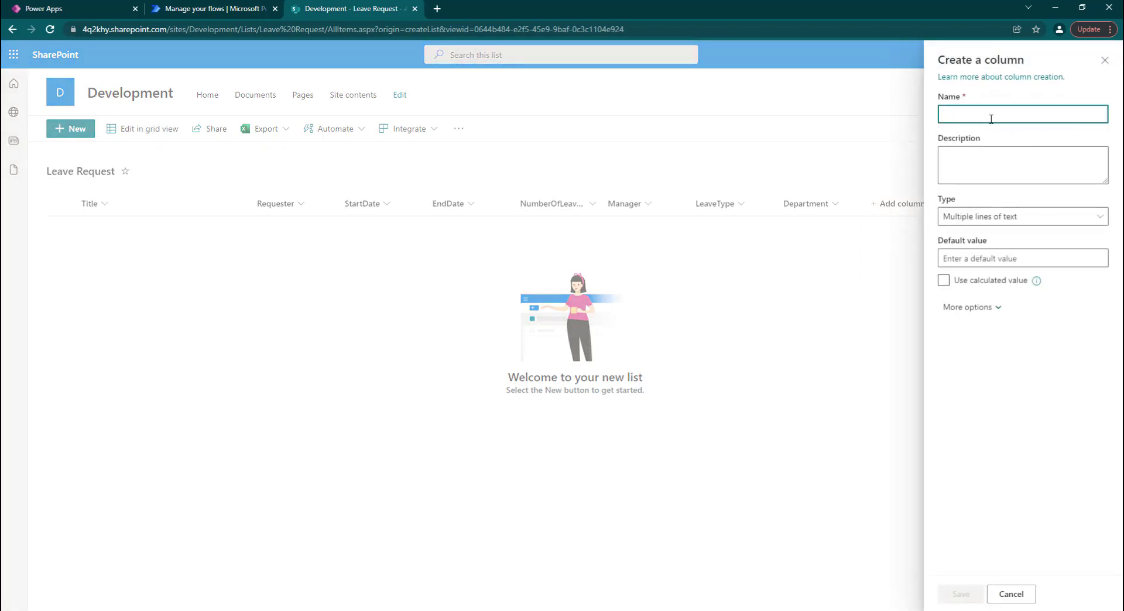
text(M)
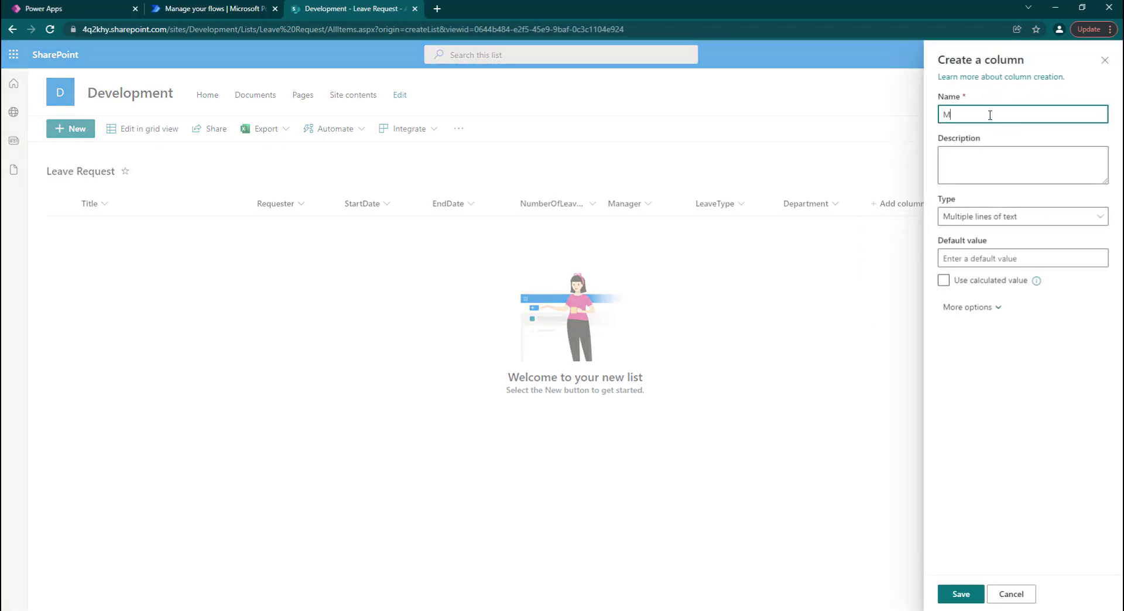
text(anagerComment)
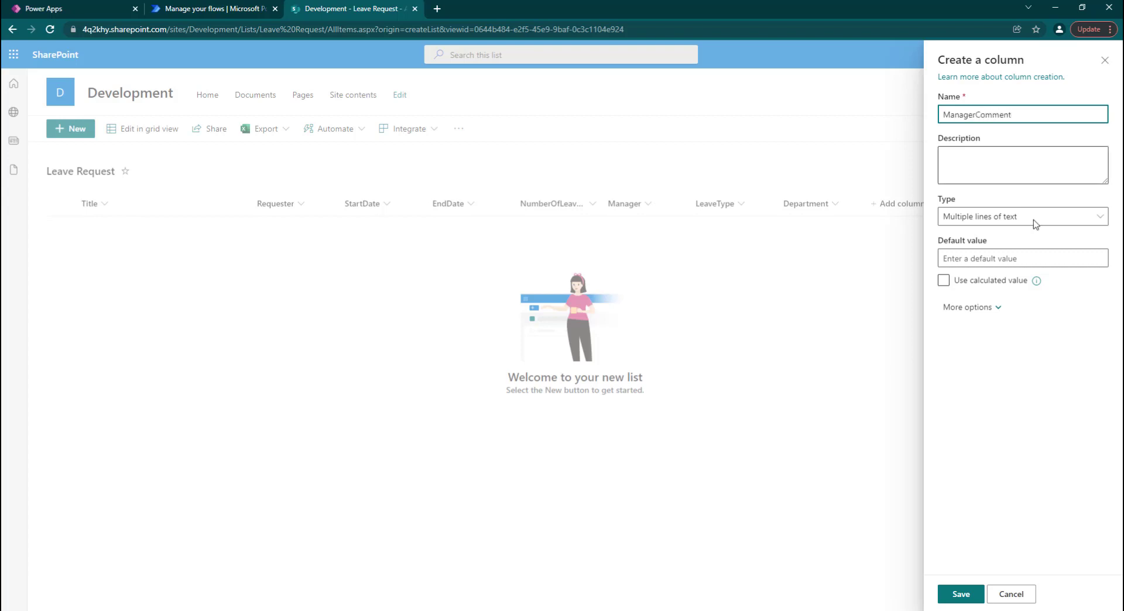
click(952, 596)
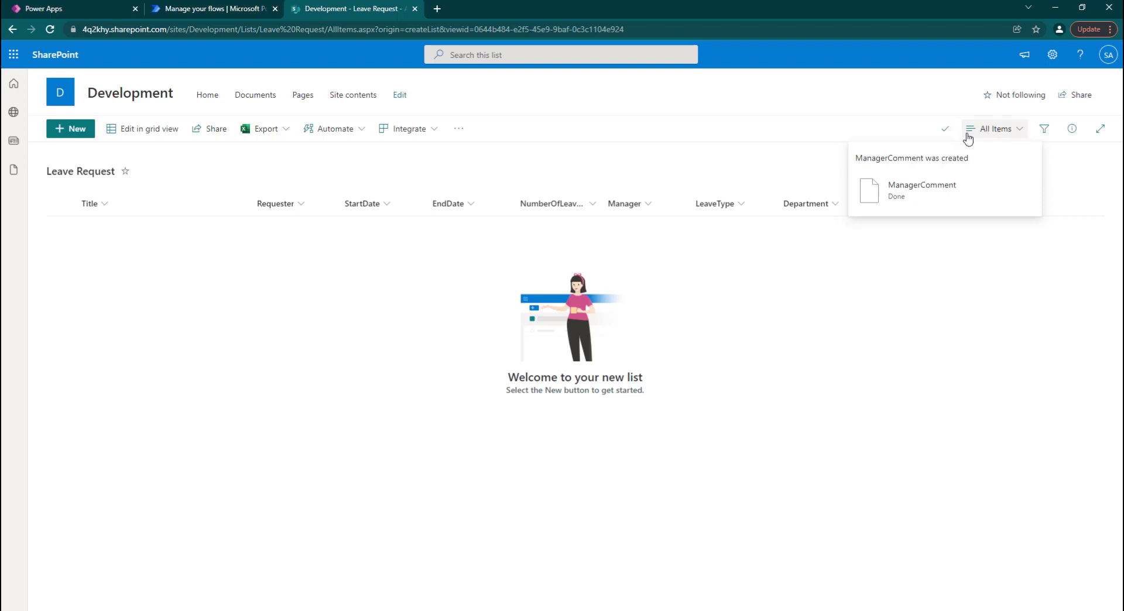
Start a new Choice column in the Leave Request list and name it Status
click(947, 136)
click(859, 165)
click(990, 203)
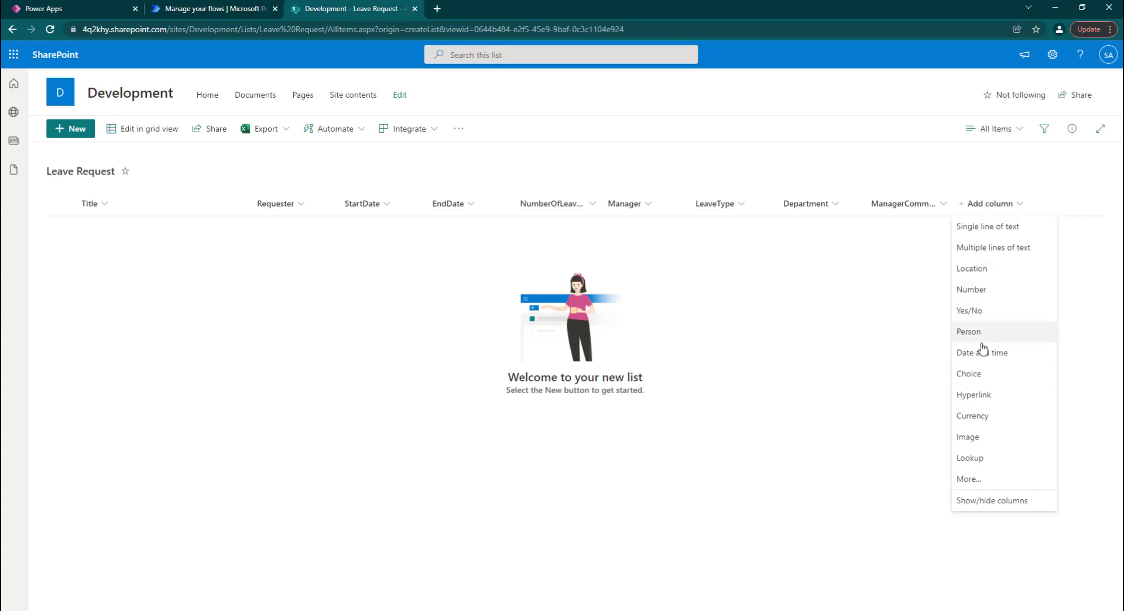
click(979, 376)
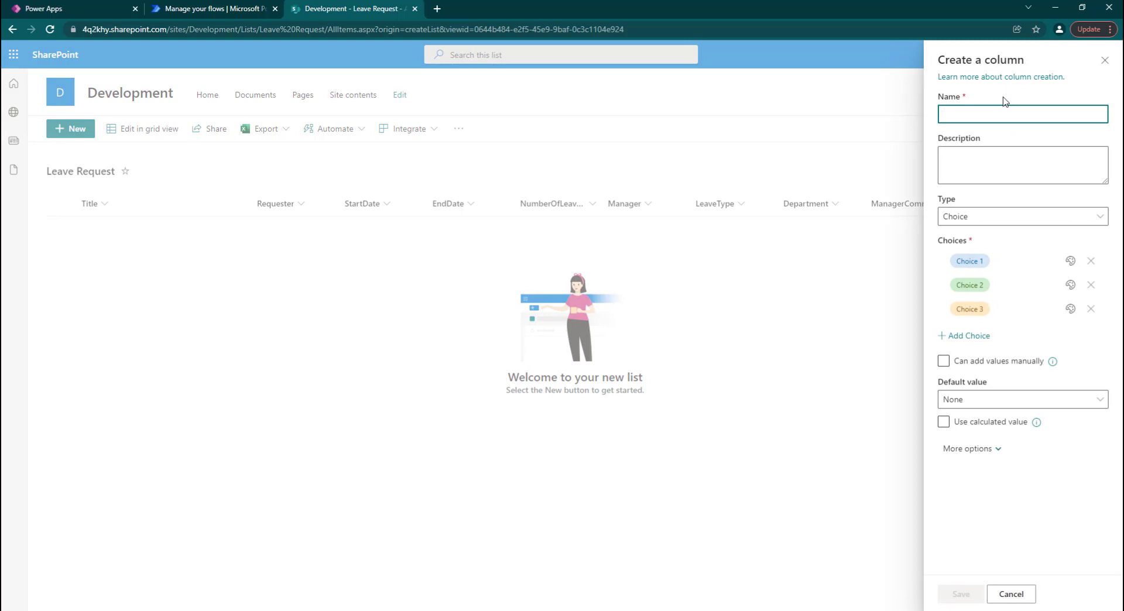
text(Status)
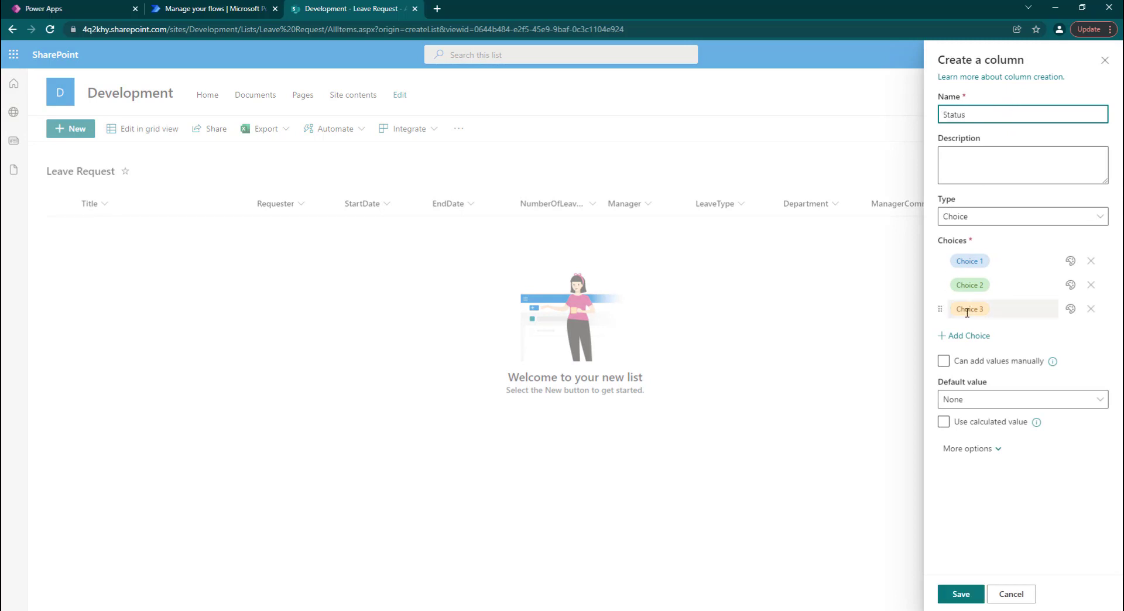
Rename the three default choices of the Status column to Pending Manager Approval, Manager Approved and Manager Rejected, and save the column
click(997, 261)
text(Pending)
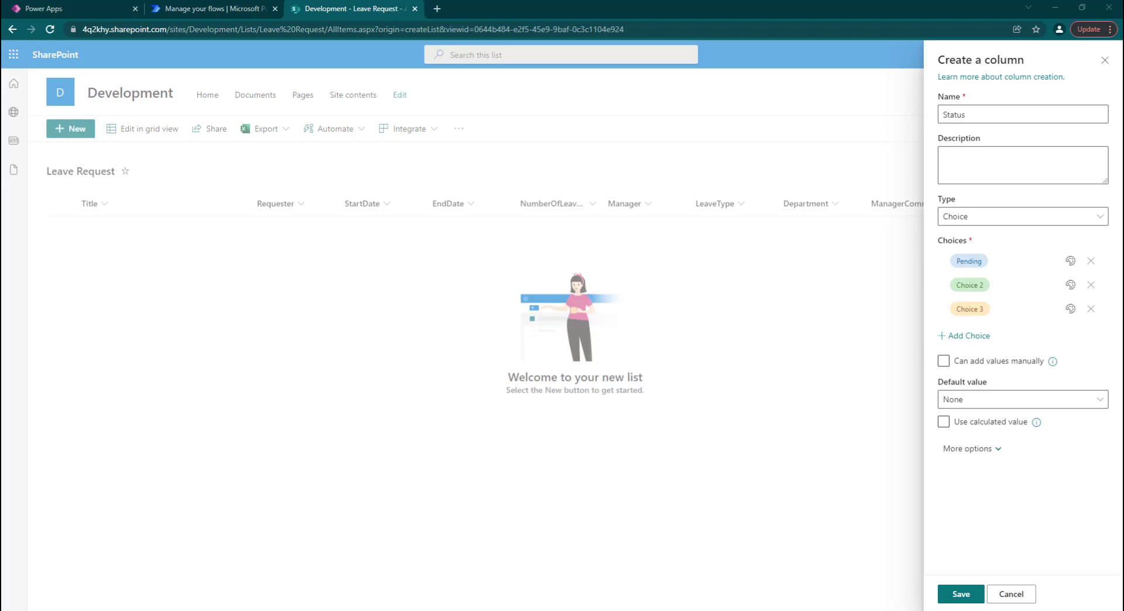
click(994, 261)
click(994, 261)
text(Manage)
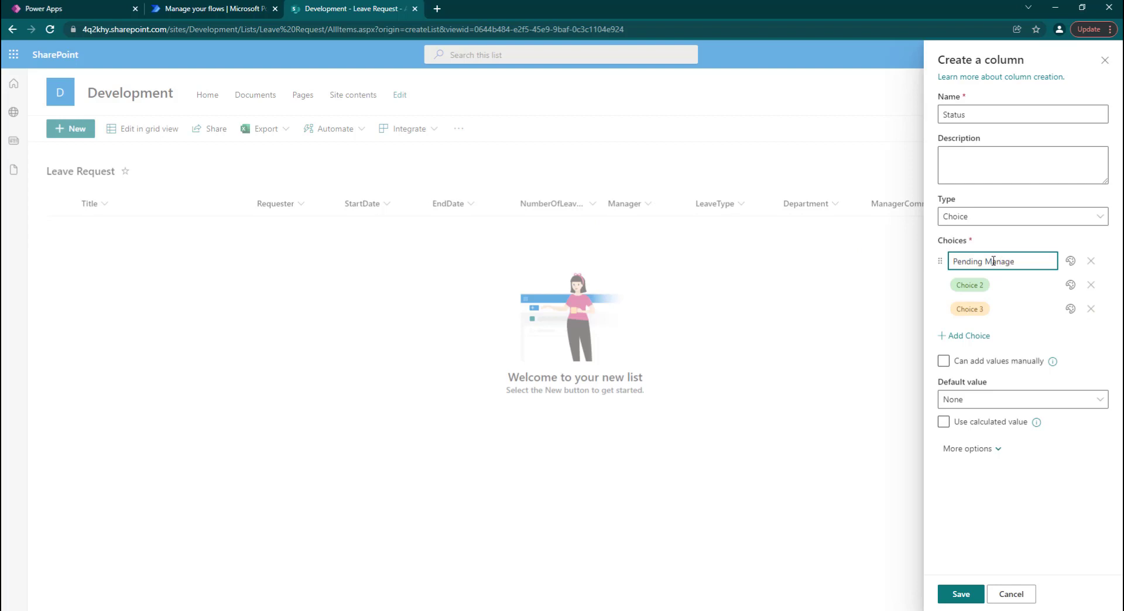
text(r Approval)
click(1014, 290)
text(Manager Approved)
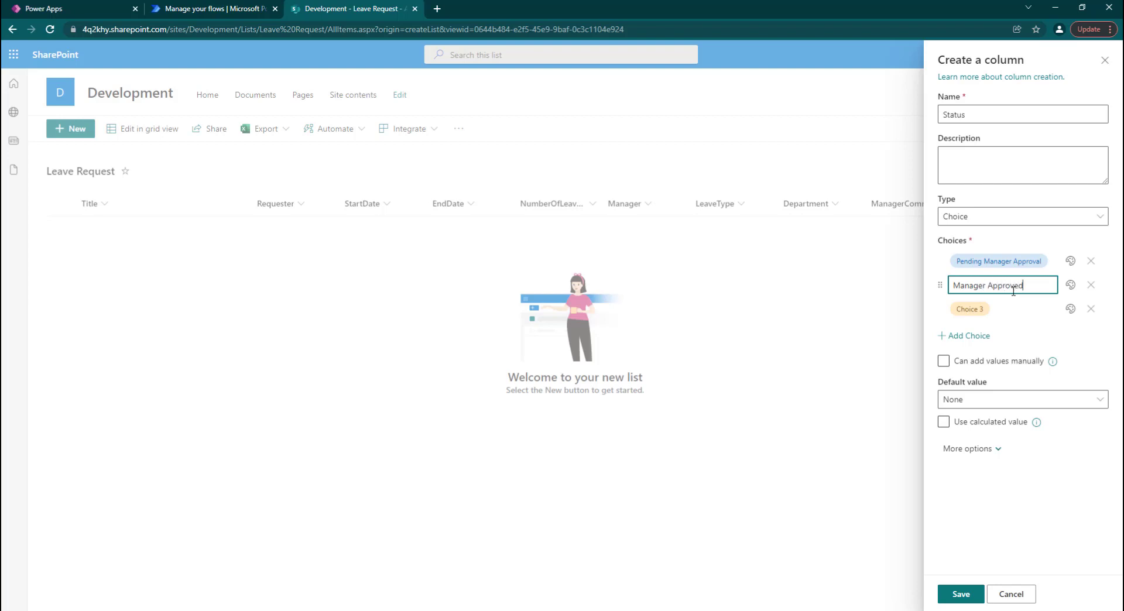
click(994, 308)
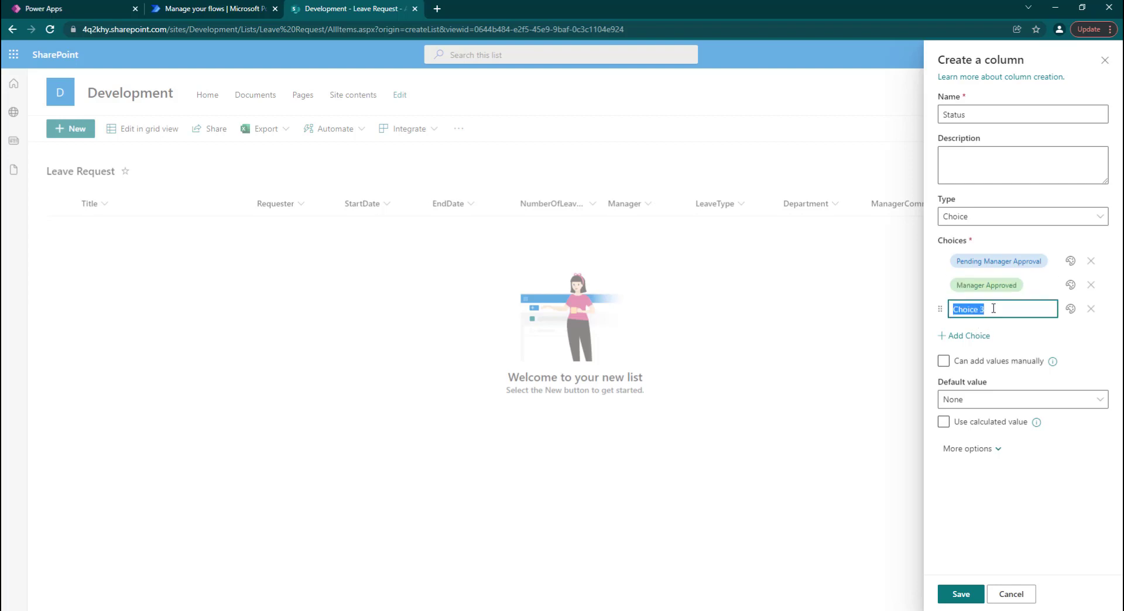
text(Manager Rejected)
click(1043, 345)
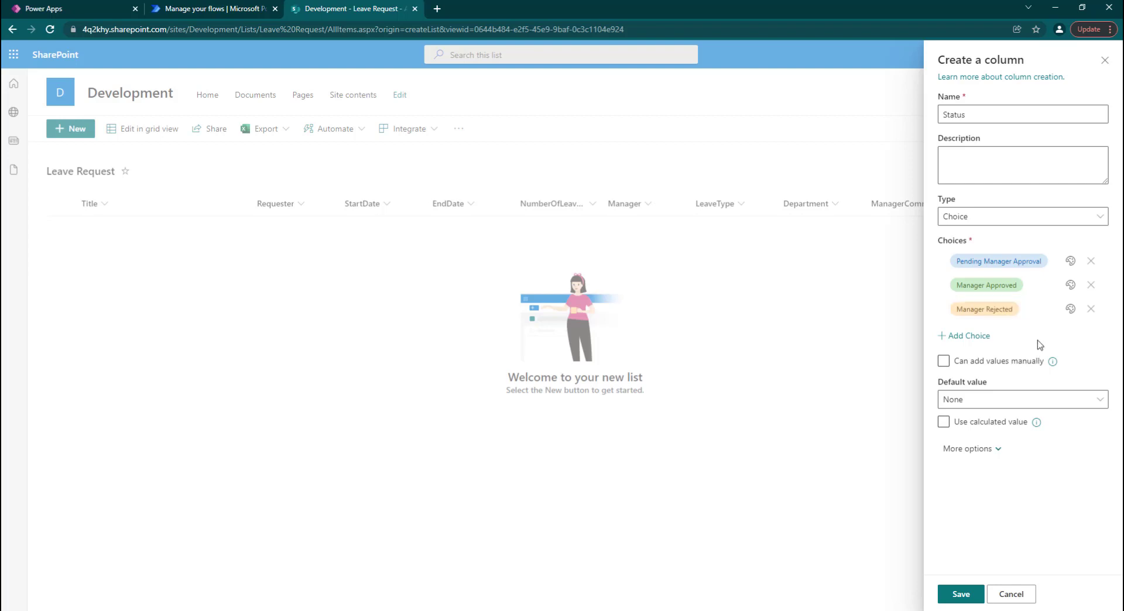
click(956, 595)
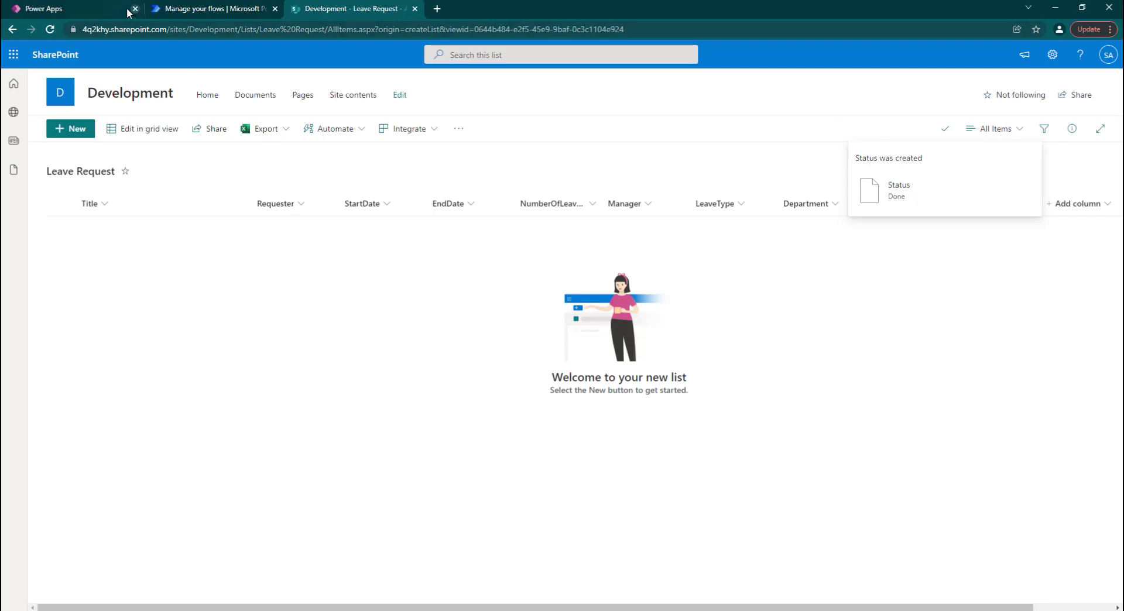
Switch to Power Apps and start a new blank canvas app from the apps list
click(85, 12)
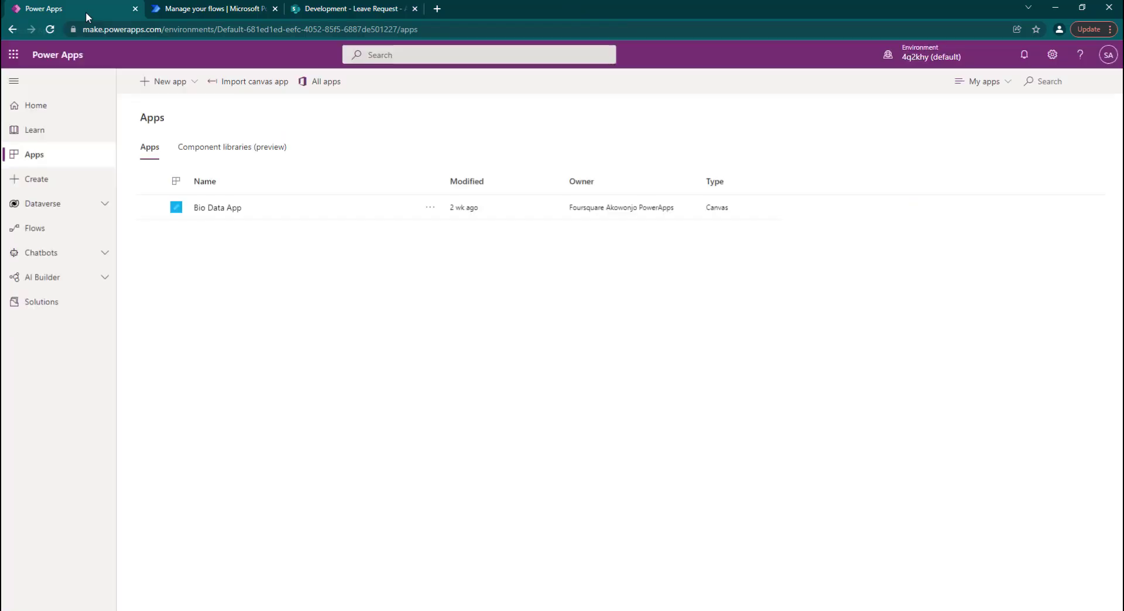
click(37, 107)
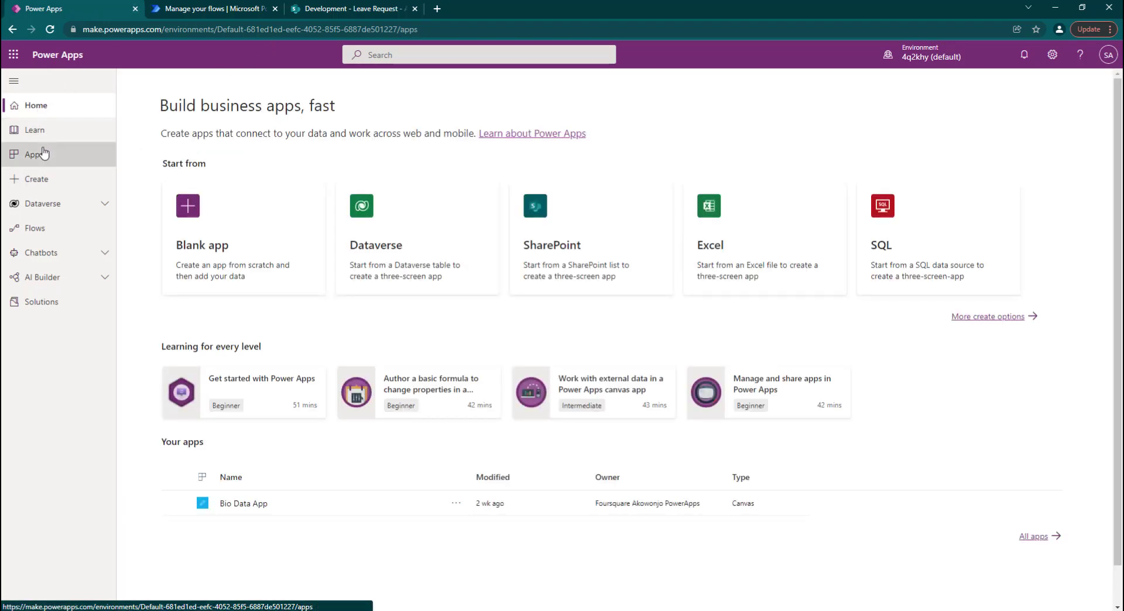
click(44, 153)
click(168, 81)
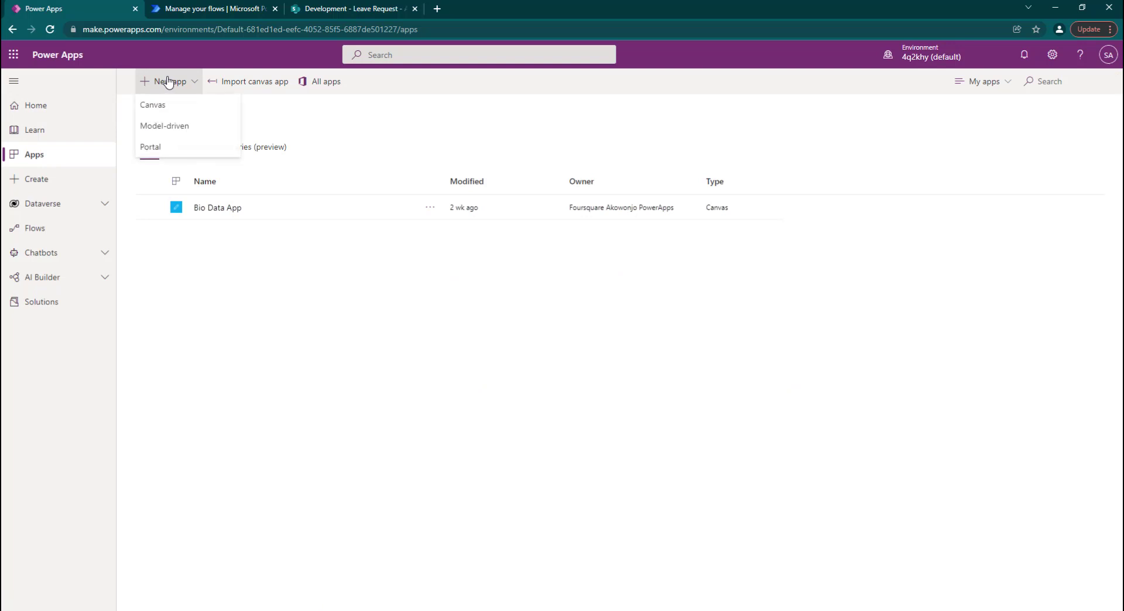
click(350, 11)
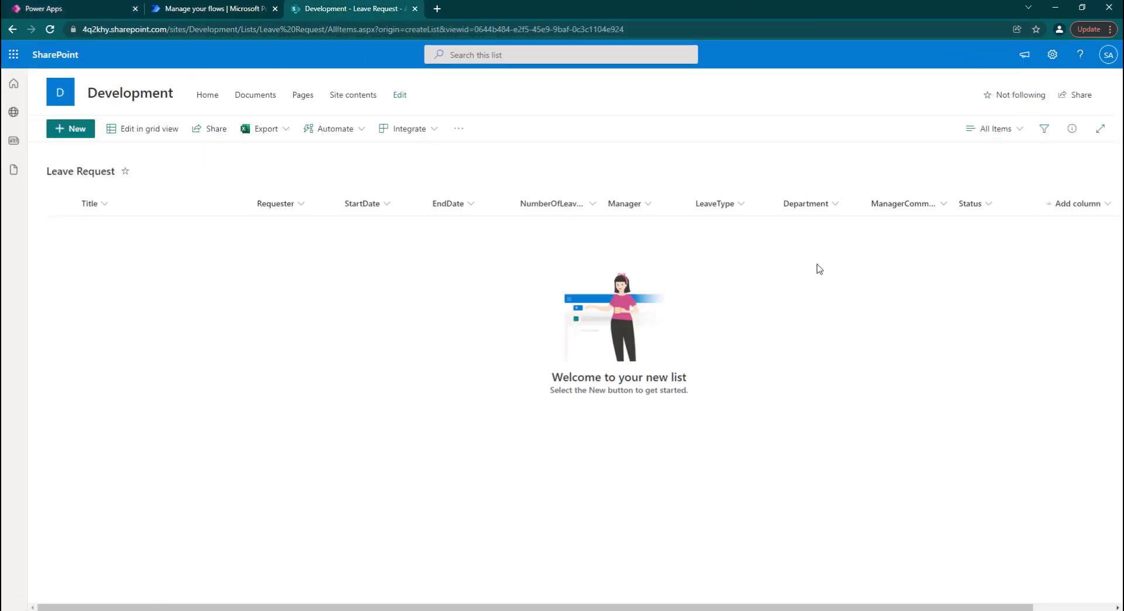
click(66, 10)
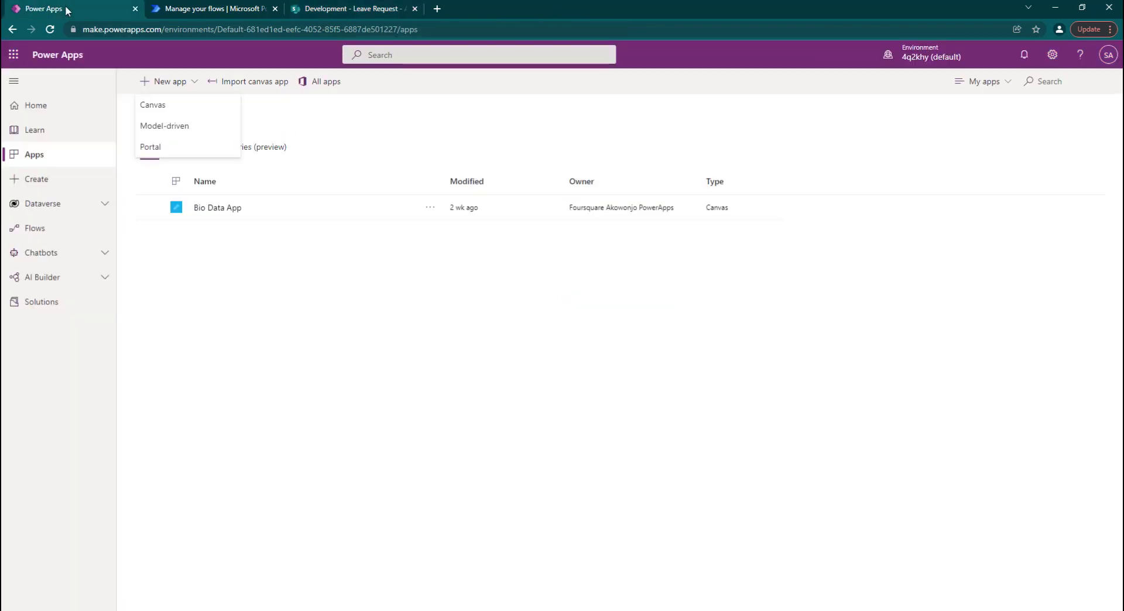
click(154, 106)
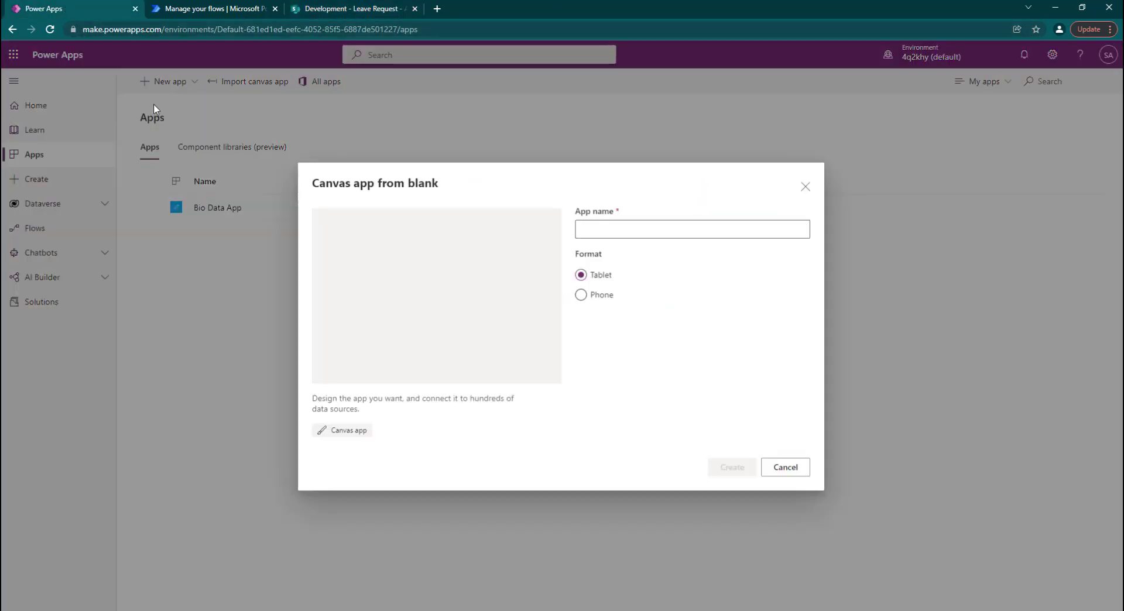
Name the canvas app Leave Request Application and create it in Tablet format
click(634, 233)
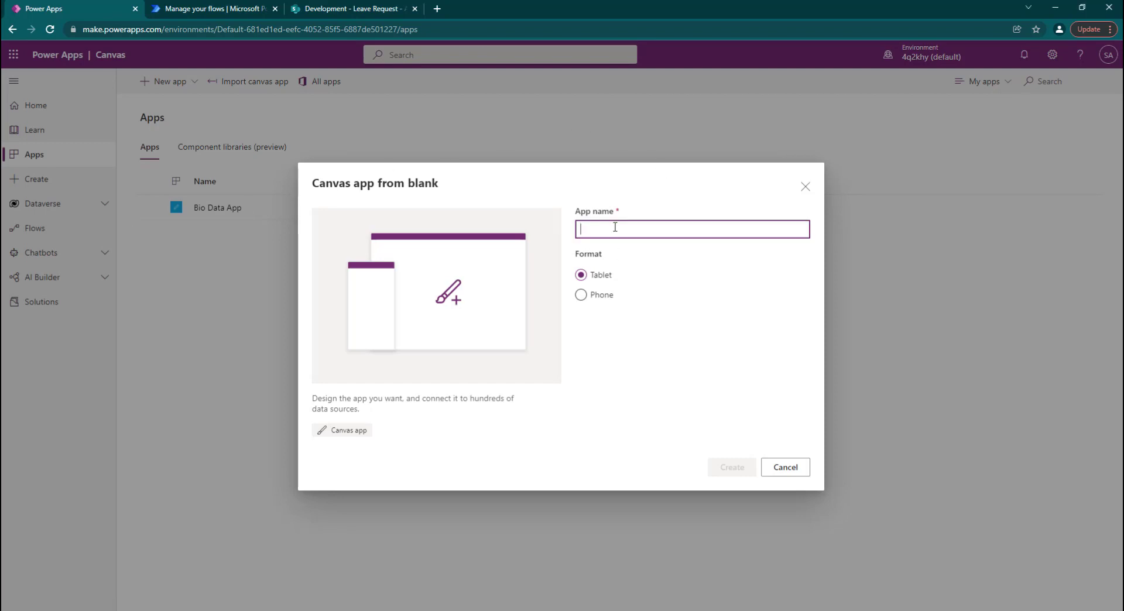
text(Leave Request Application)
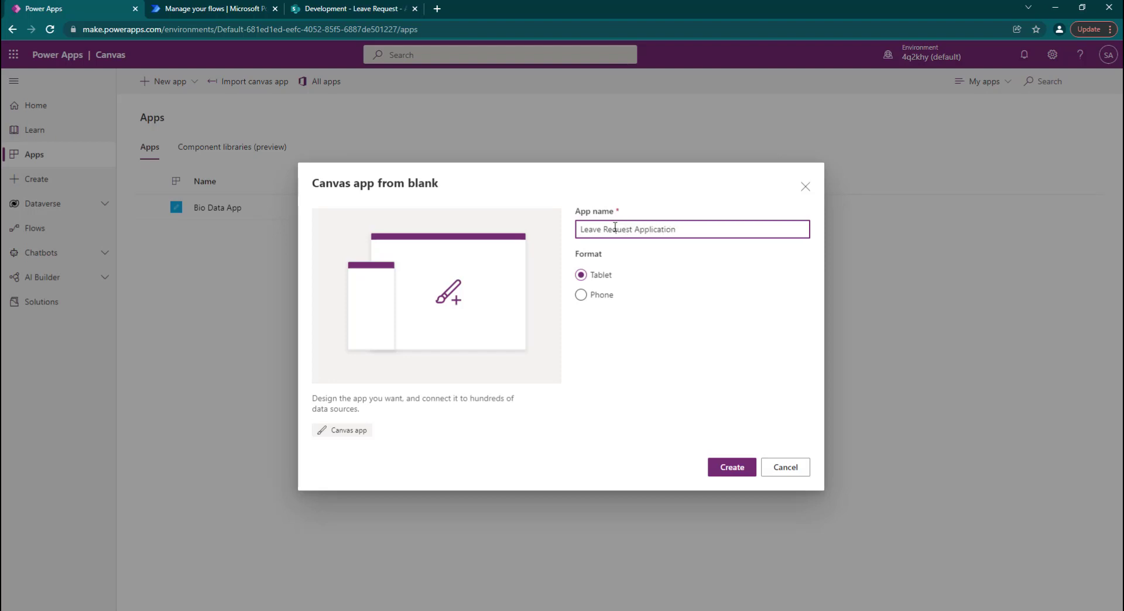
click(712, 468)
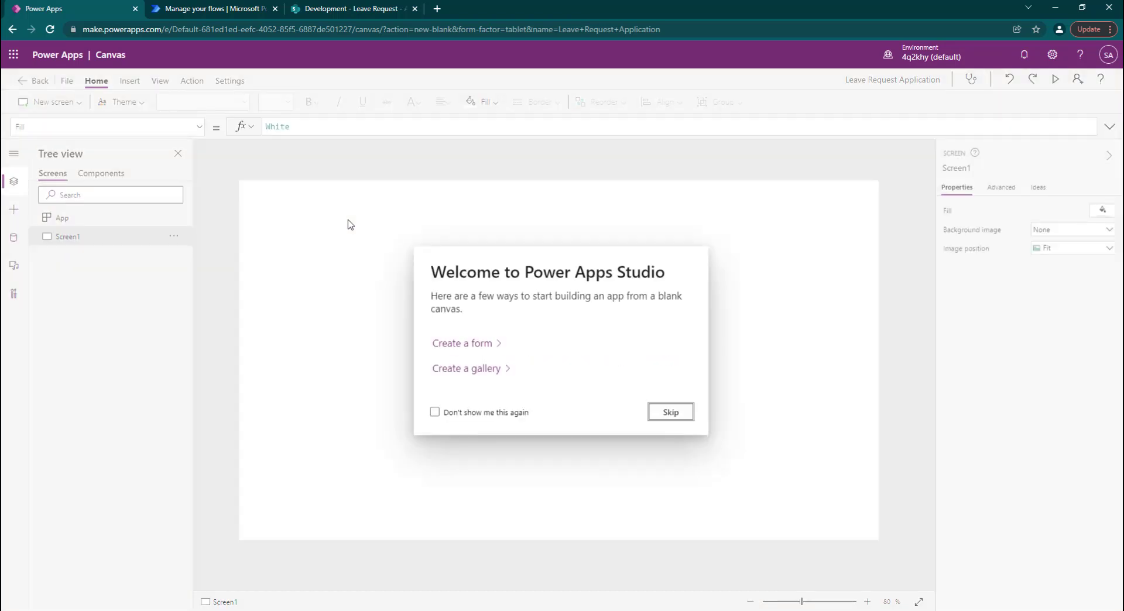
Skip the welcome dialog, preview the blank app and return to editing
click(671, 412)
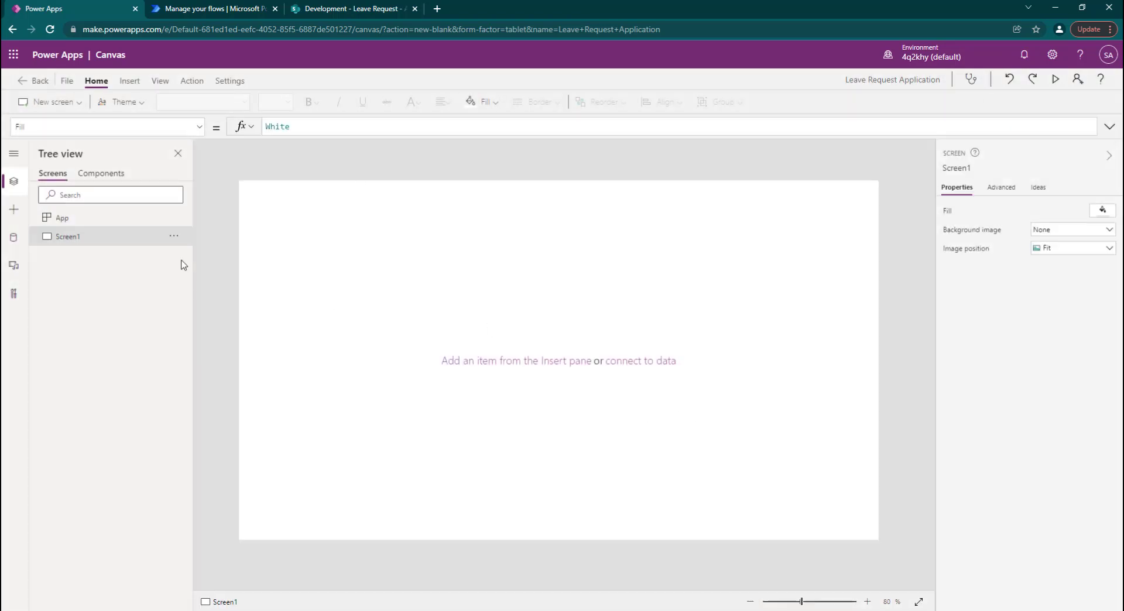
click(1054, 80)
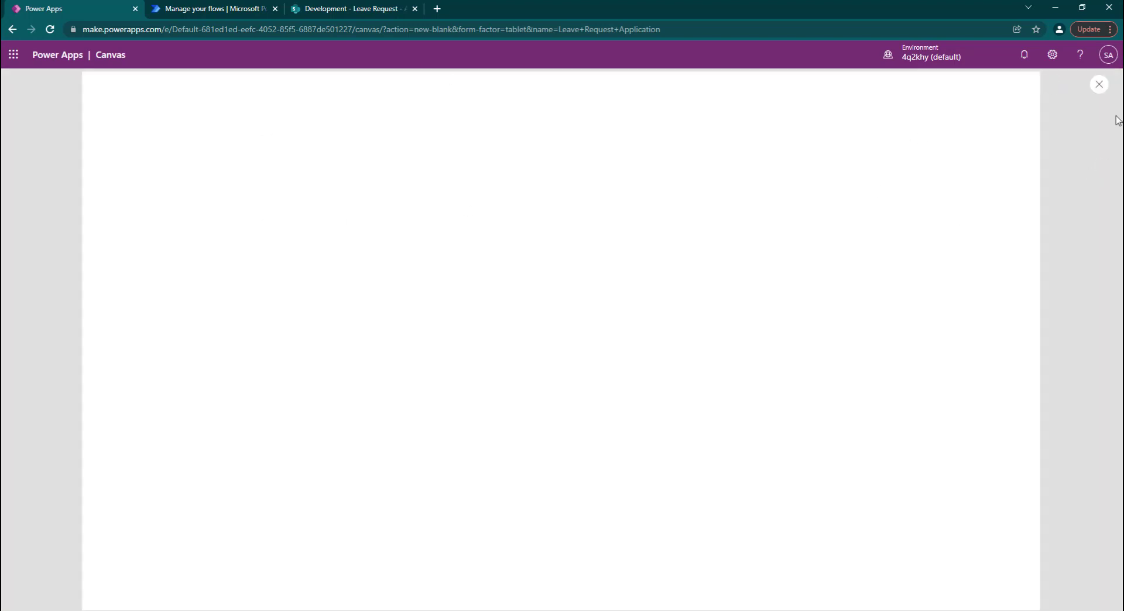
click(1100, 86)
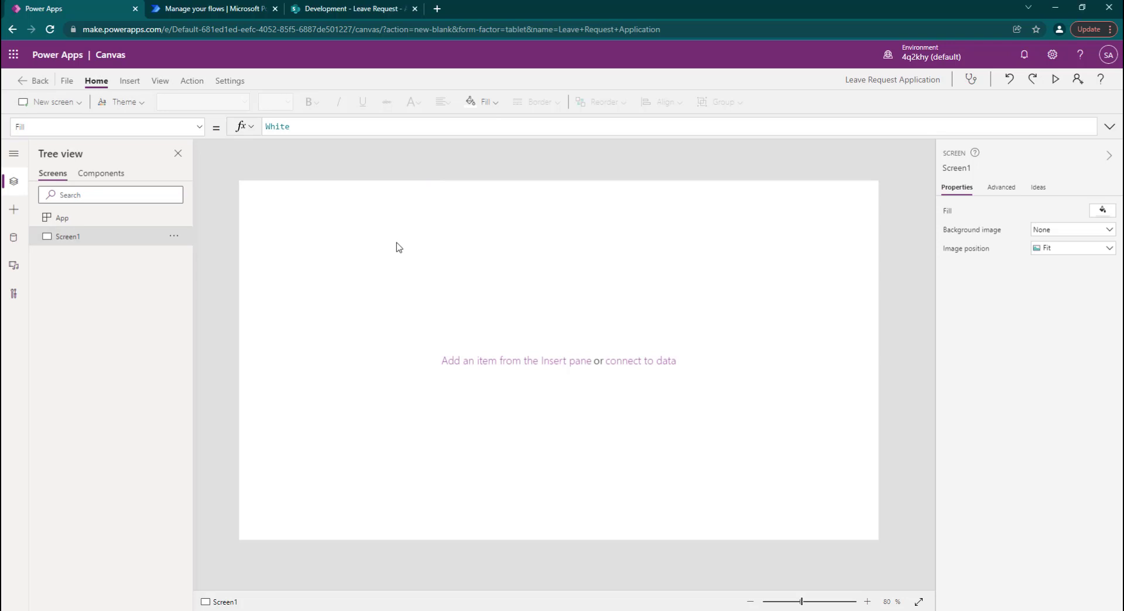
Save the app to the cloud as Leave Request Application and return to the canvas
key(ctrl+s)
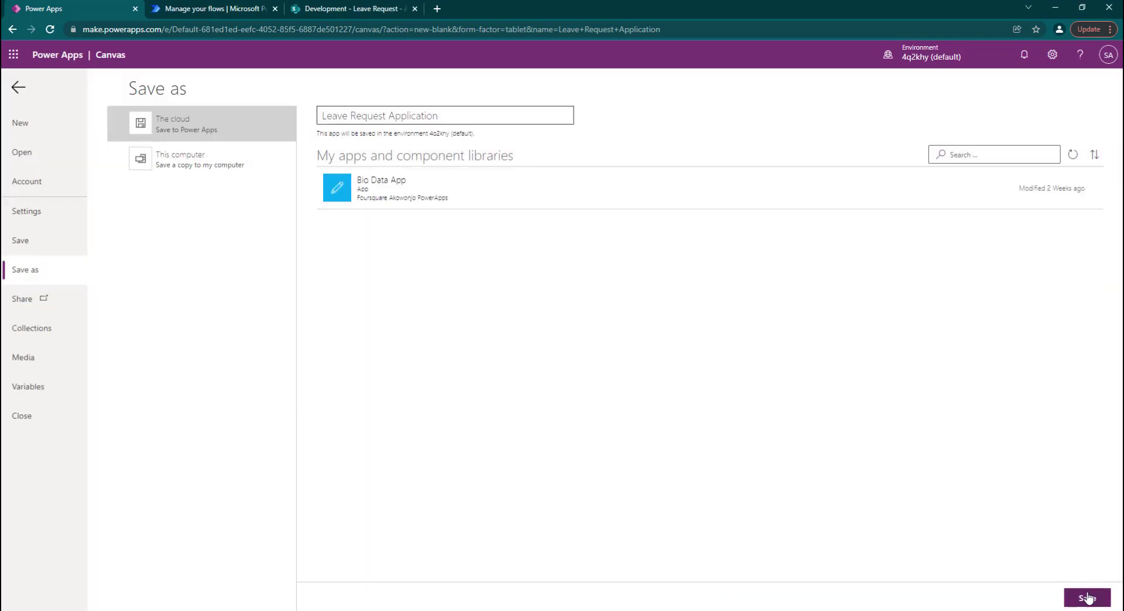
click(1084, 600)
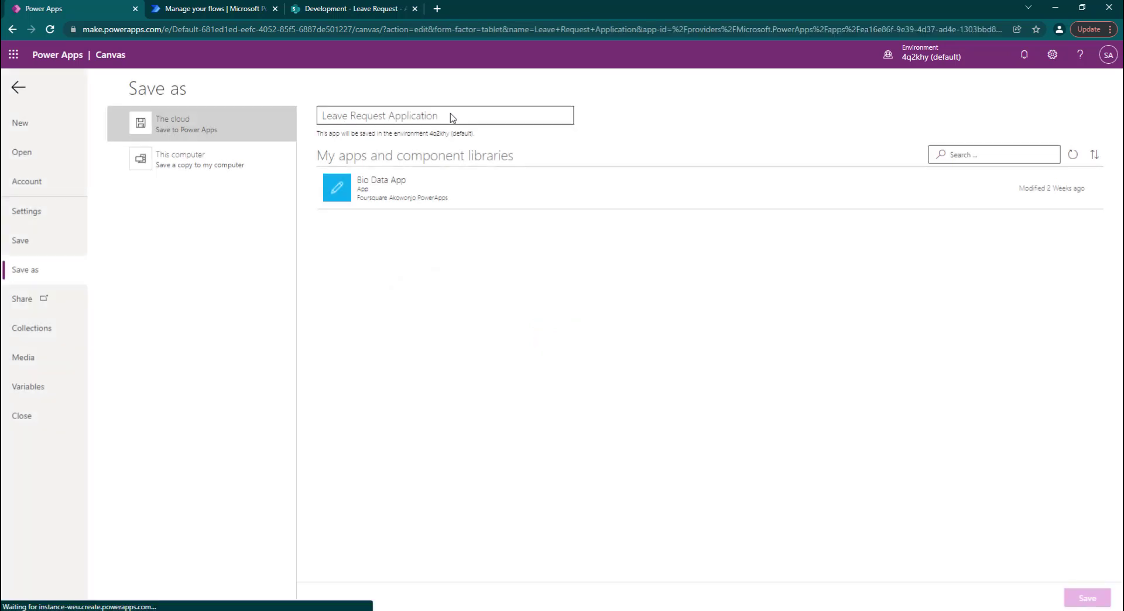
click(18, 87)
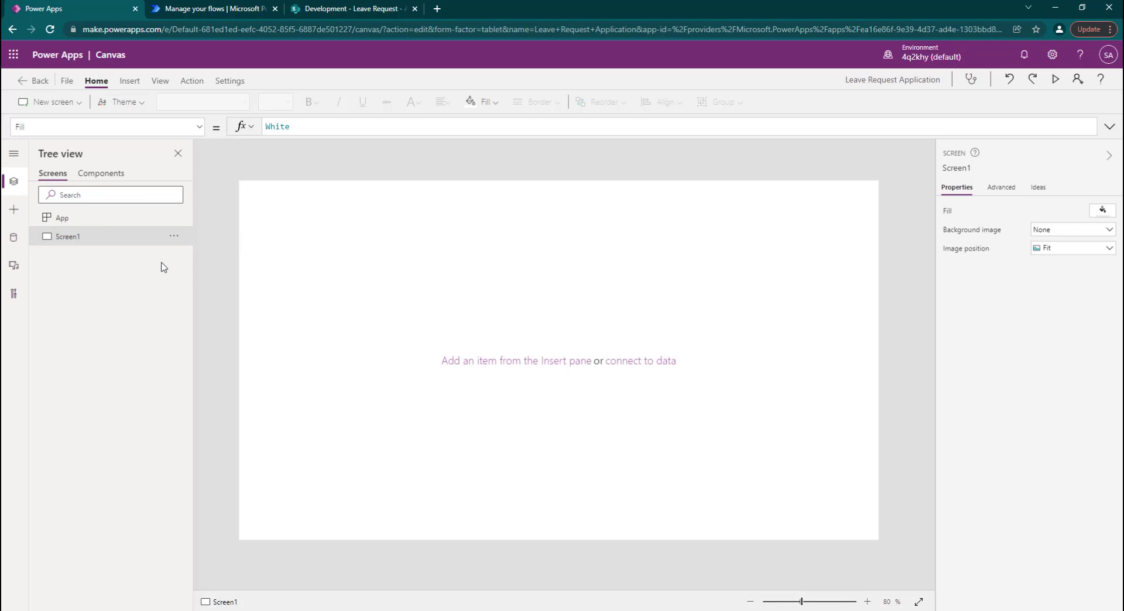
Upload the hammocks-with-palm-trees picture from the Pictures folder to the app's media, placing it on Screen1
click(13, 239)
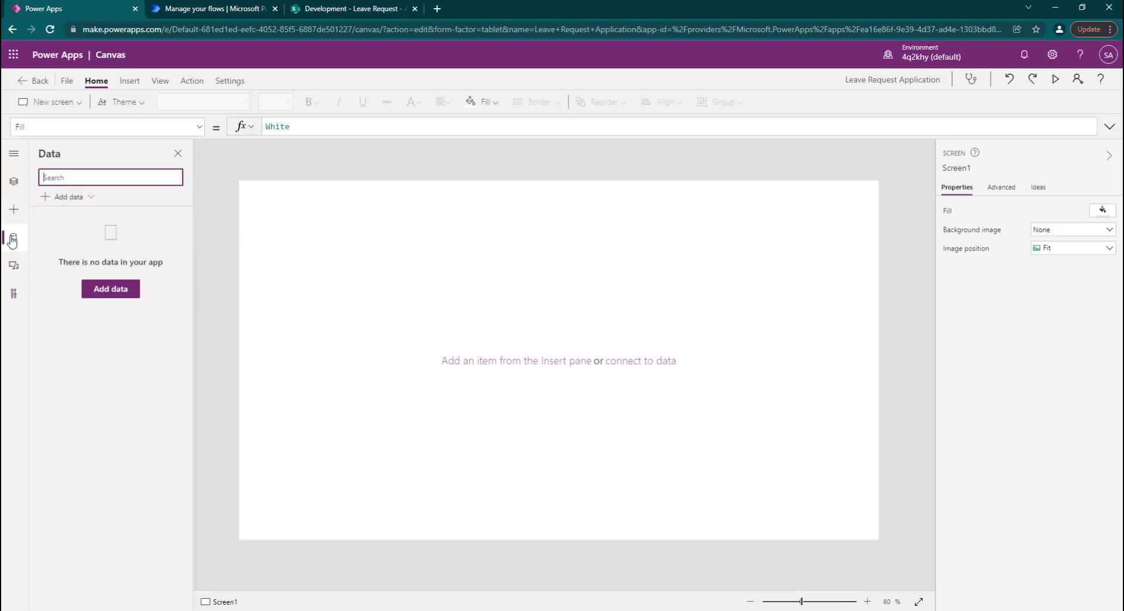
click(14, 183)
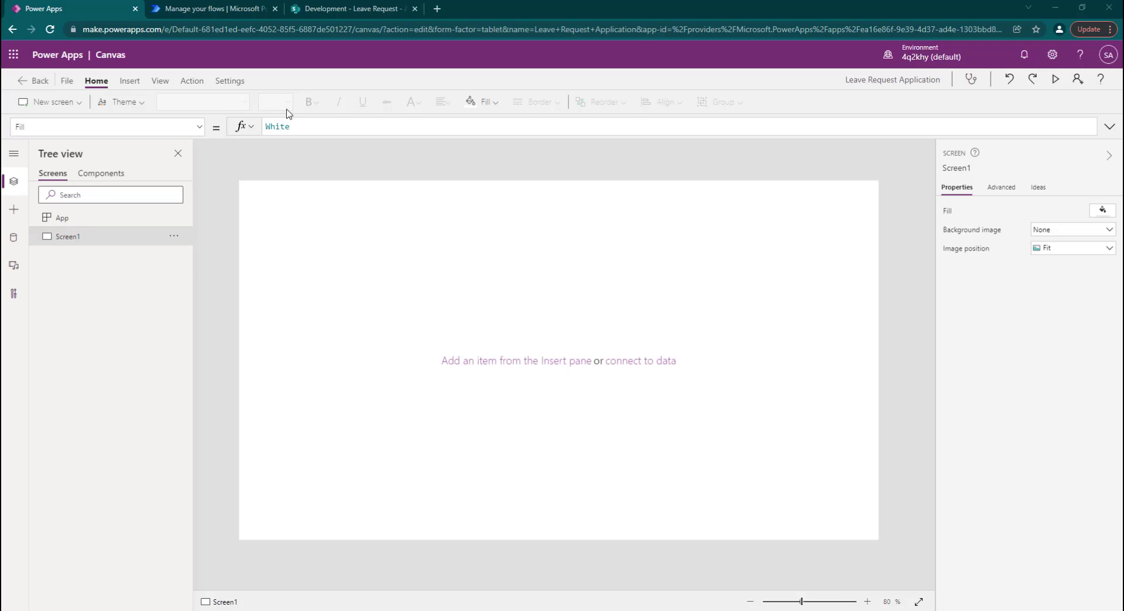
click(12, 268)
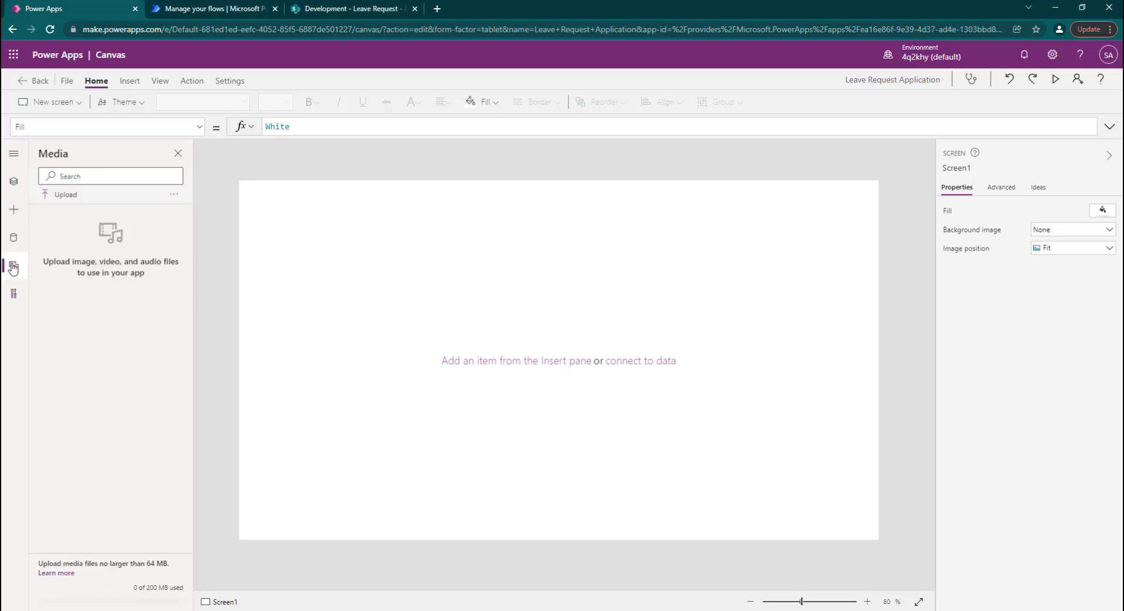
click(72, 198)
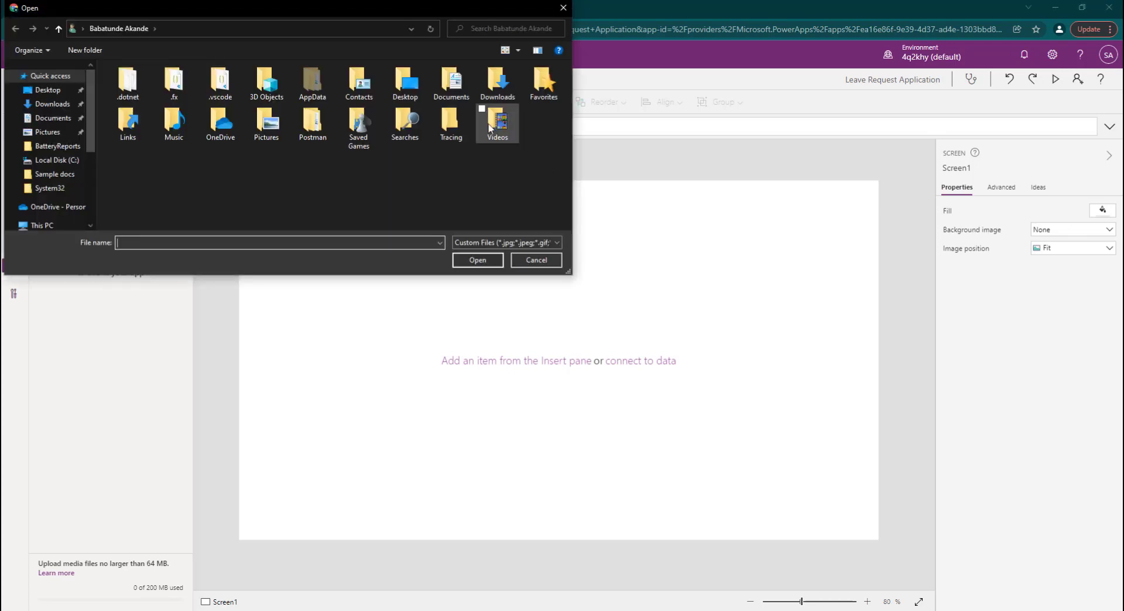
click(47, 133)
scroll(477, 155, down, 1)
scroll(478, 156, down, 3)
click(126, 122)
click(477, 259)
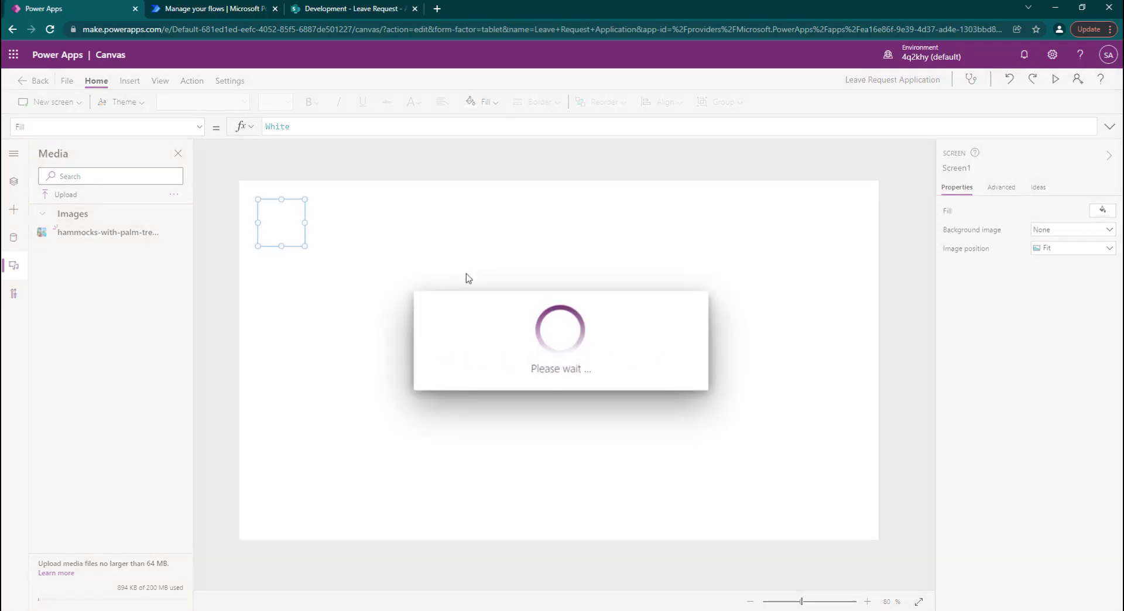
Enlarge the palm-tree image to about 871 by 752 and place it in the upper-left corner of Screen1
drag(303, 244, 666, 485)
drag(432, 263, 372, 230)
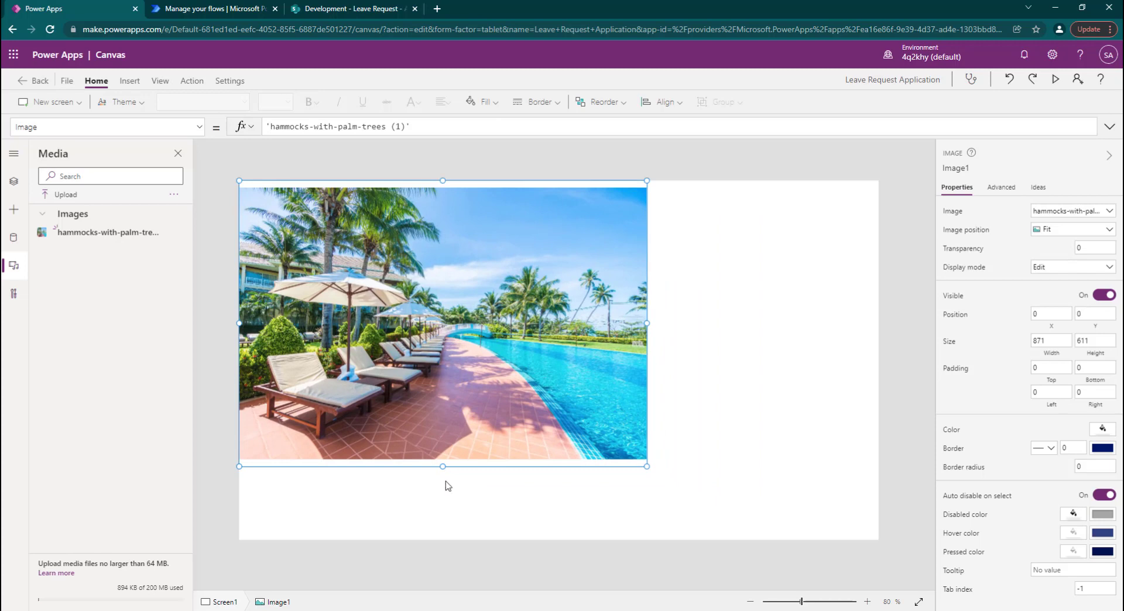
drag(443, 465, 444, 533)
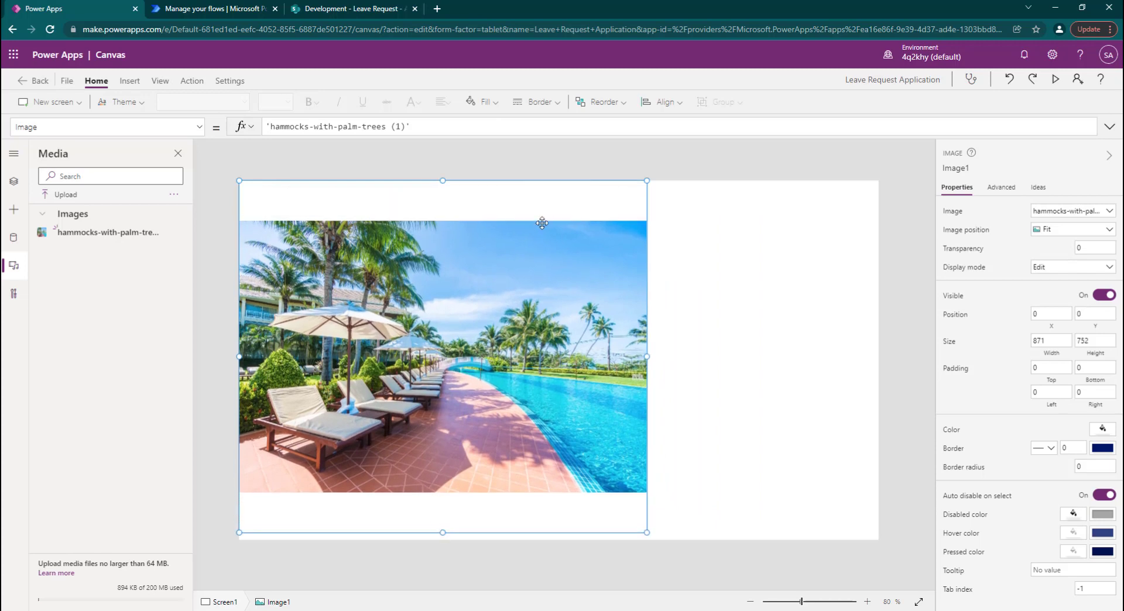
Set the image position to Fill, extend the image to the full screen height of 768 and narrow it slightly
click(1057, 230)
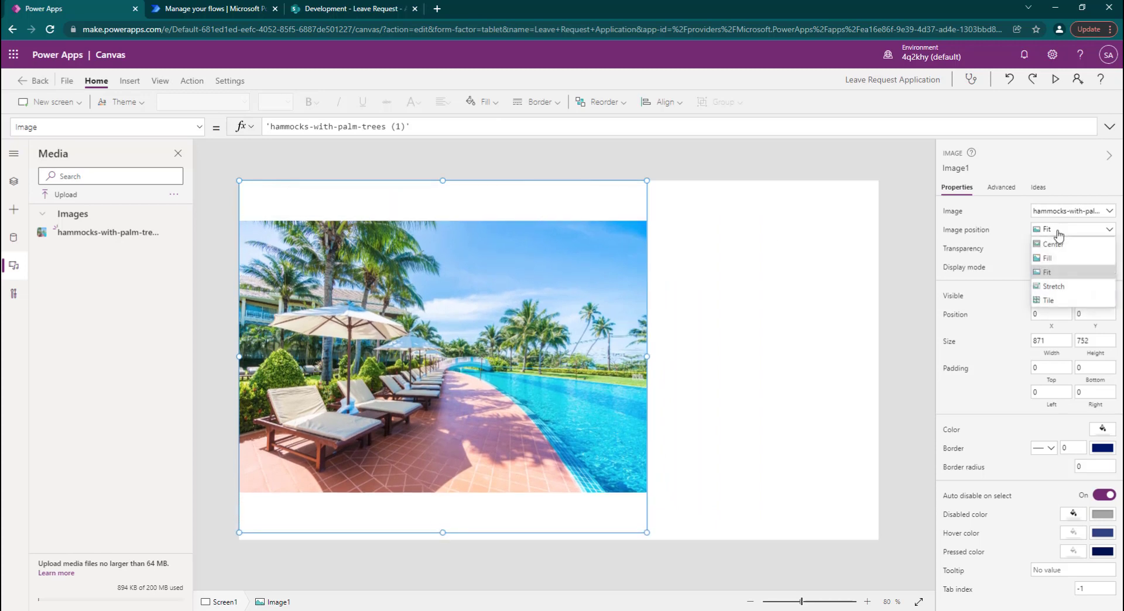
click(1057, 258)
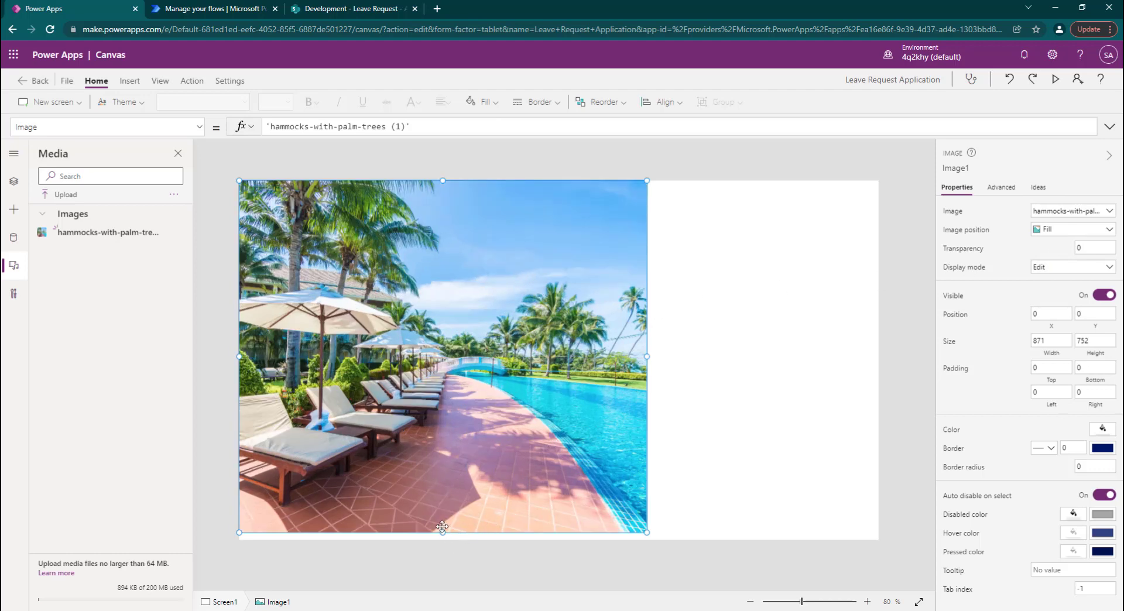
drag(442, 532, 453, 554)
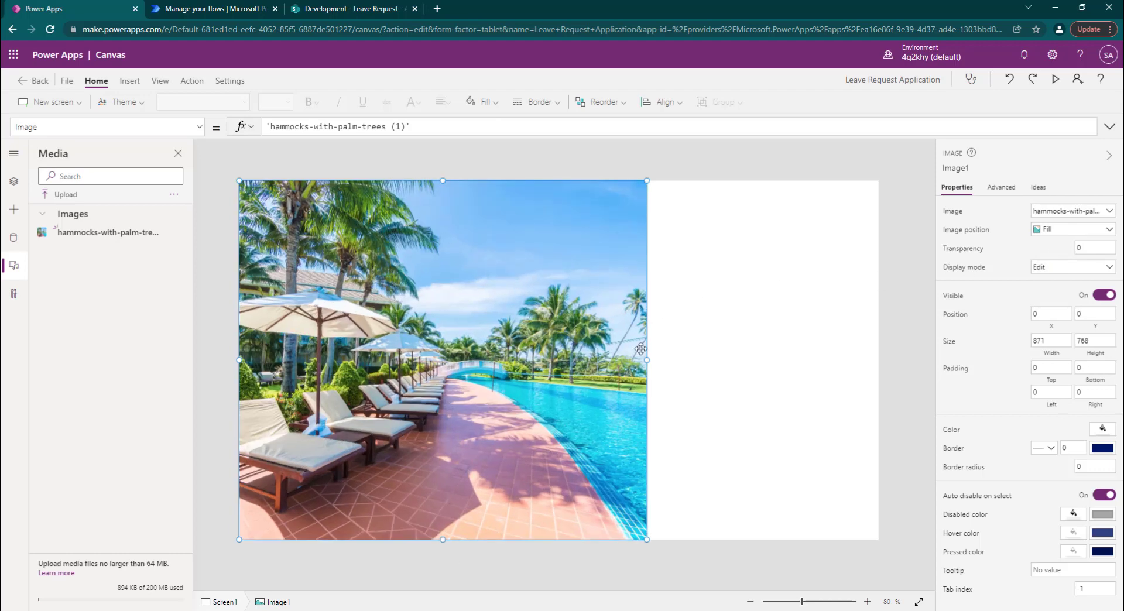
drag(646, 360, 618, 360)
click(833, 280)
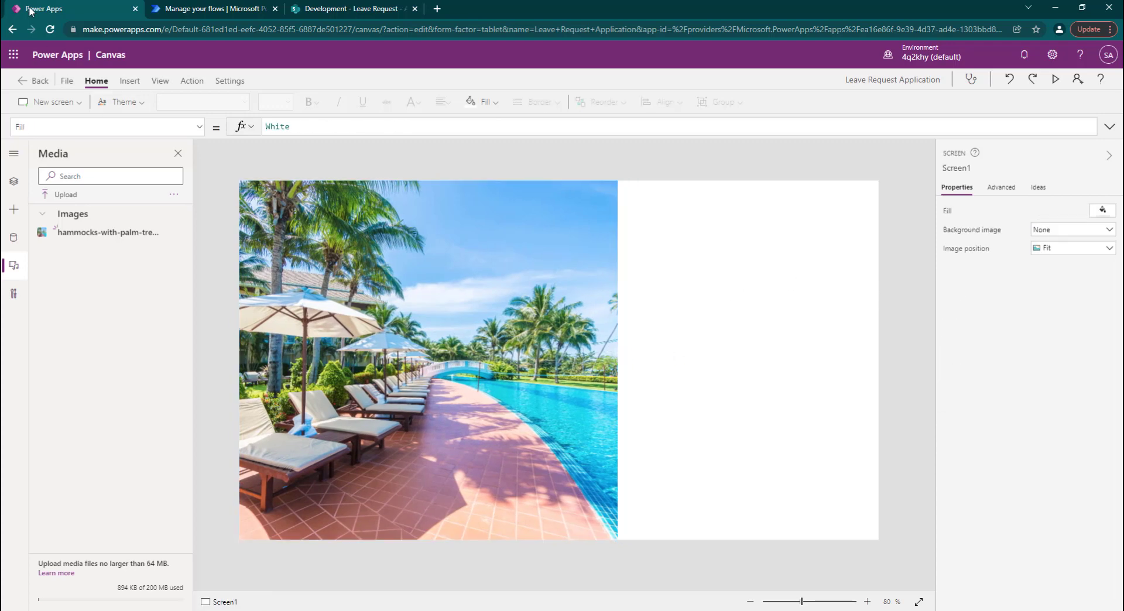
Add a button of about 255 by 77 in the white area beside the image and label it NEW REQUEST
click(137, 83)
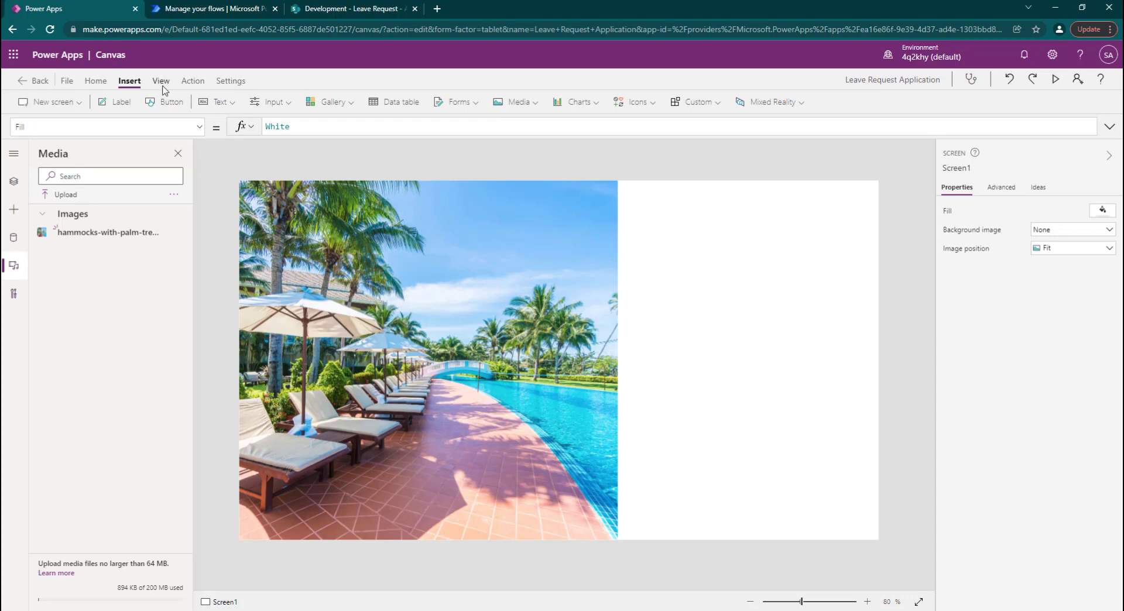
click(168, 103)
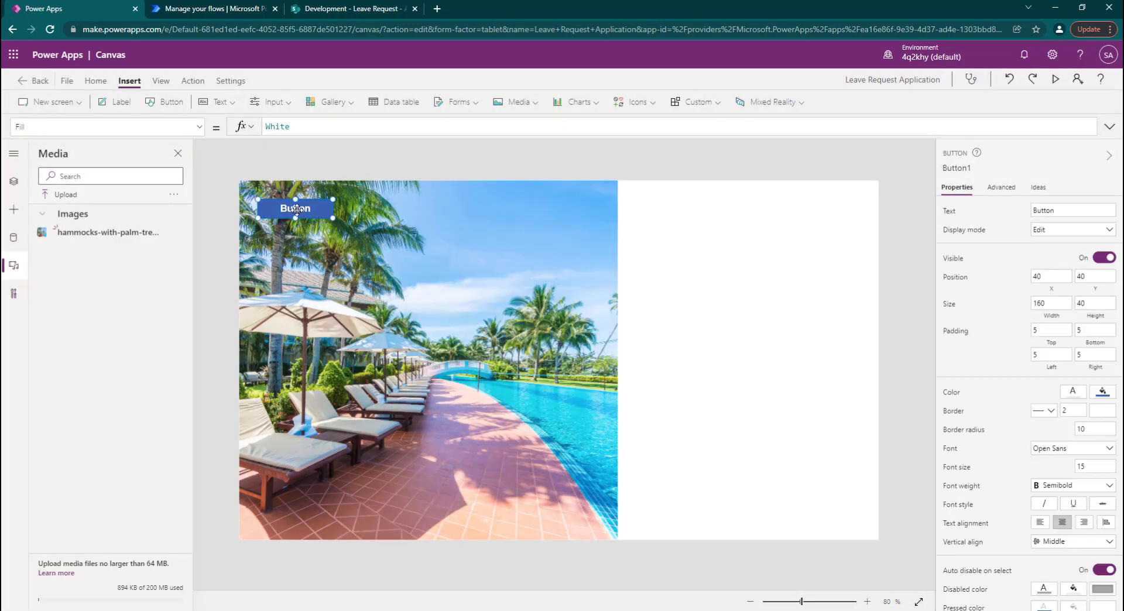
drag(295, 207, 817, 294)
double_click(782, 295)
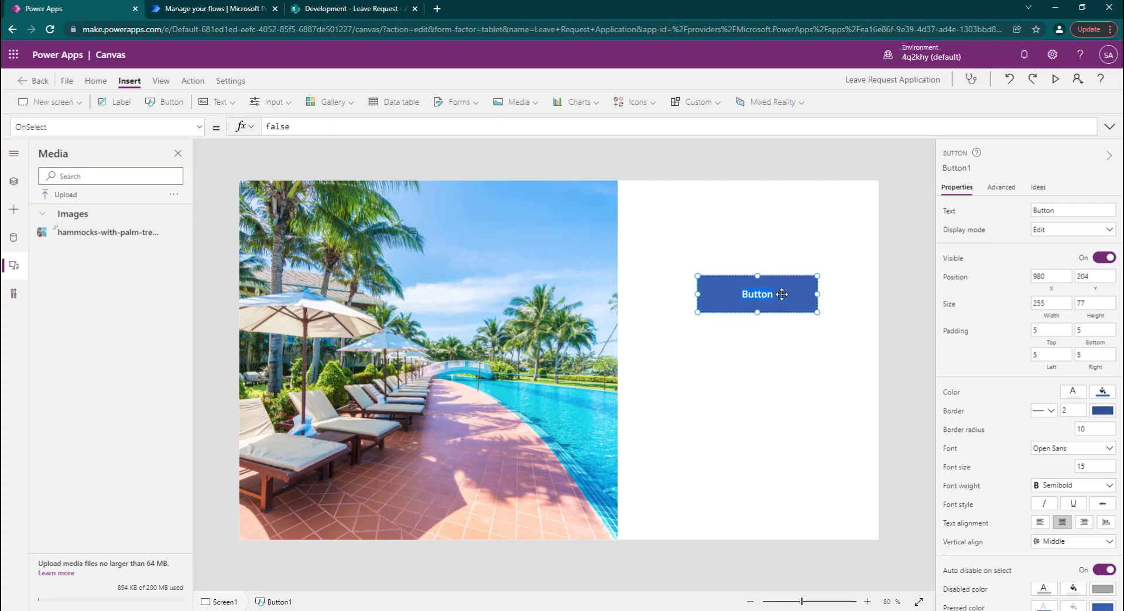
text(NEW REQUEST)
click(762, 356)
Duplicate the NEW REQUEST button, align the copy below it at about Y 374 and label it REQUEST HISTORY
key(ctrl+c)
key(ctrl+v)
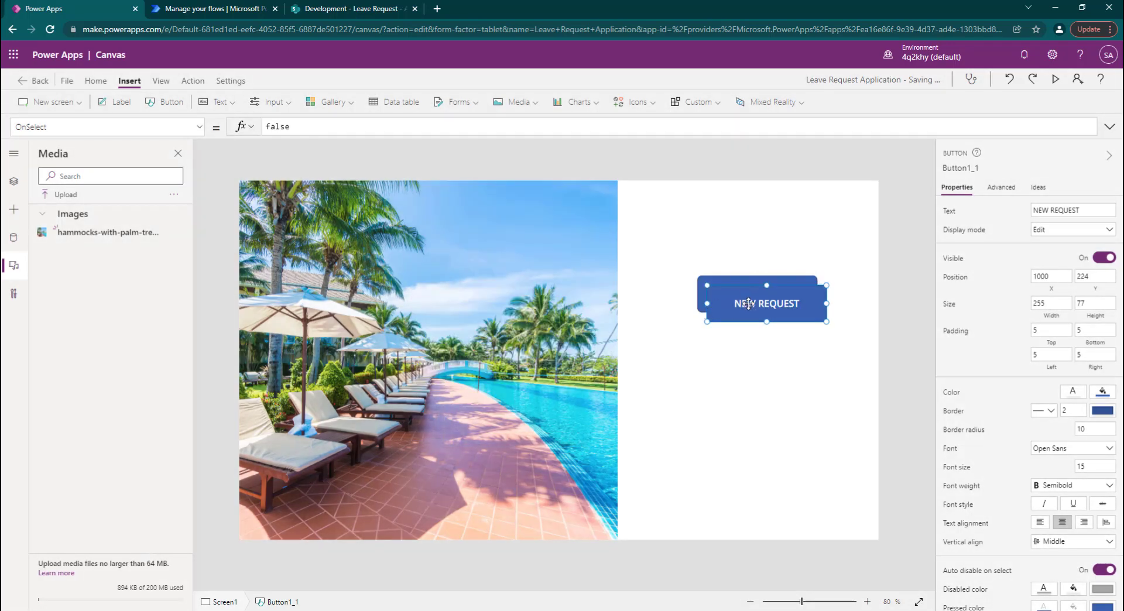
drag(756, 316, 740, 372)
double_click(741, 372)
key(BackSpace)
text(REQUEST HISTORY)
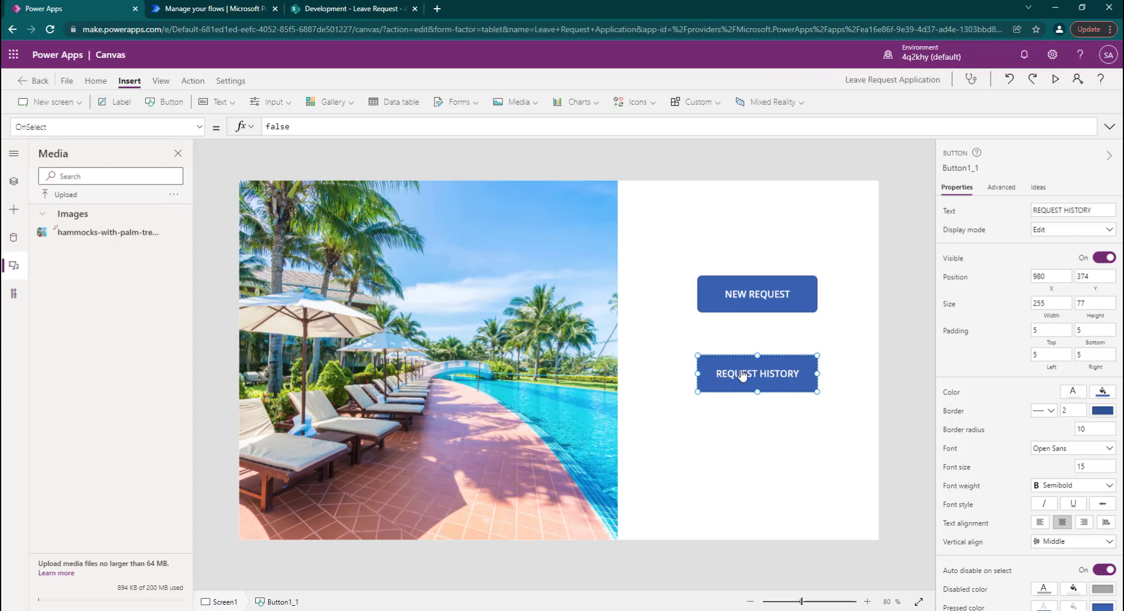
click(853, 320)
Collapse Screen1 in the tree view and add a second blank screen to the app
click(13, 181)
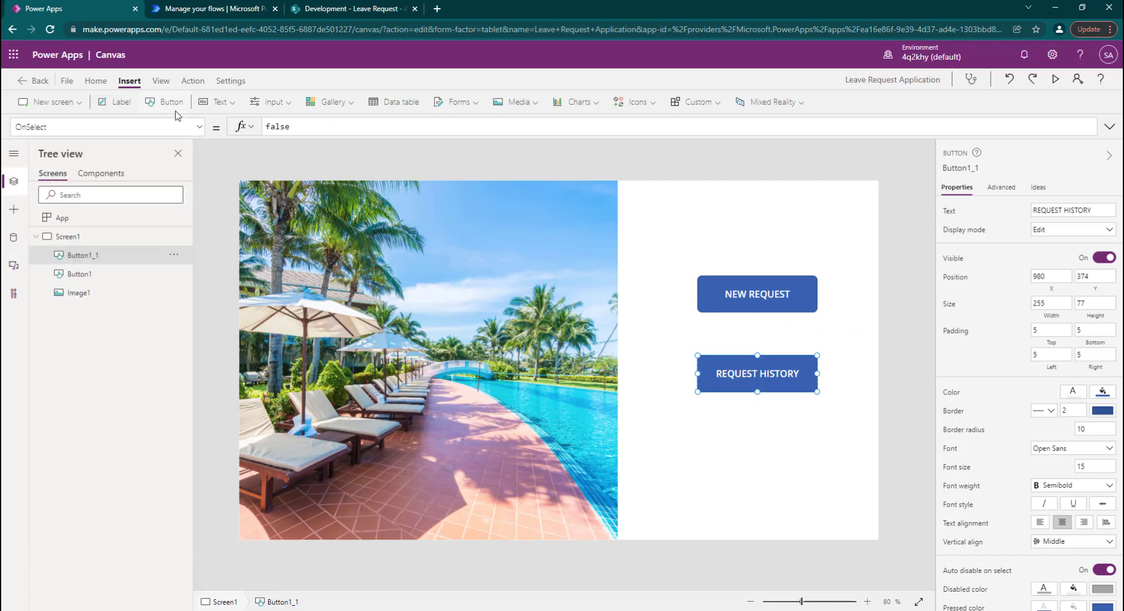
click(36, 236)
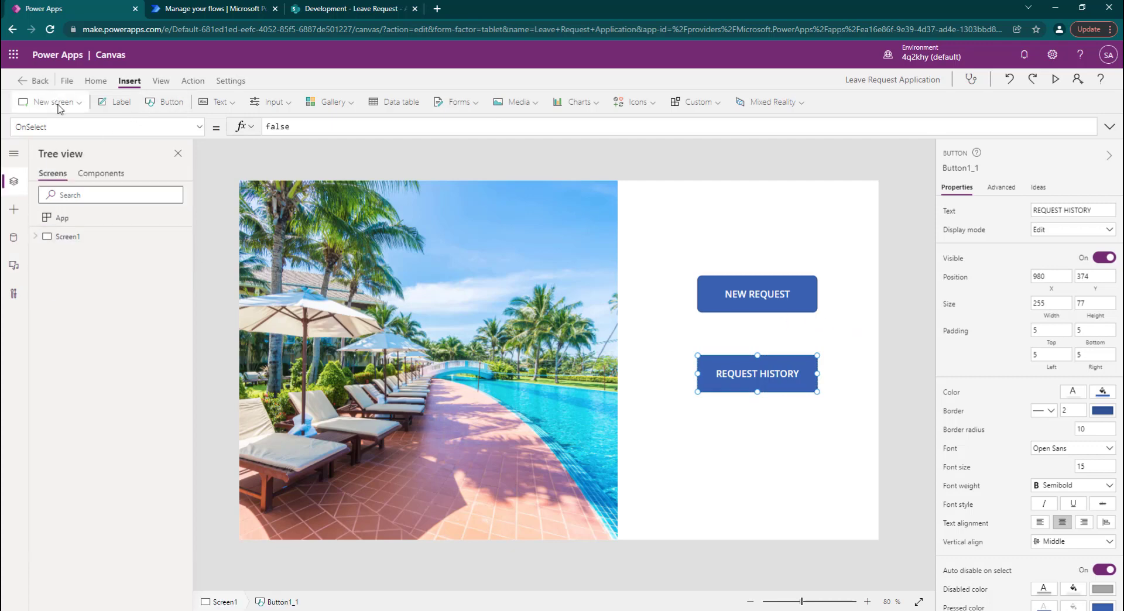
click(58, 105)
click(64, 153)
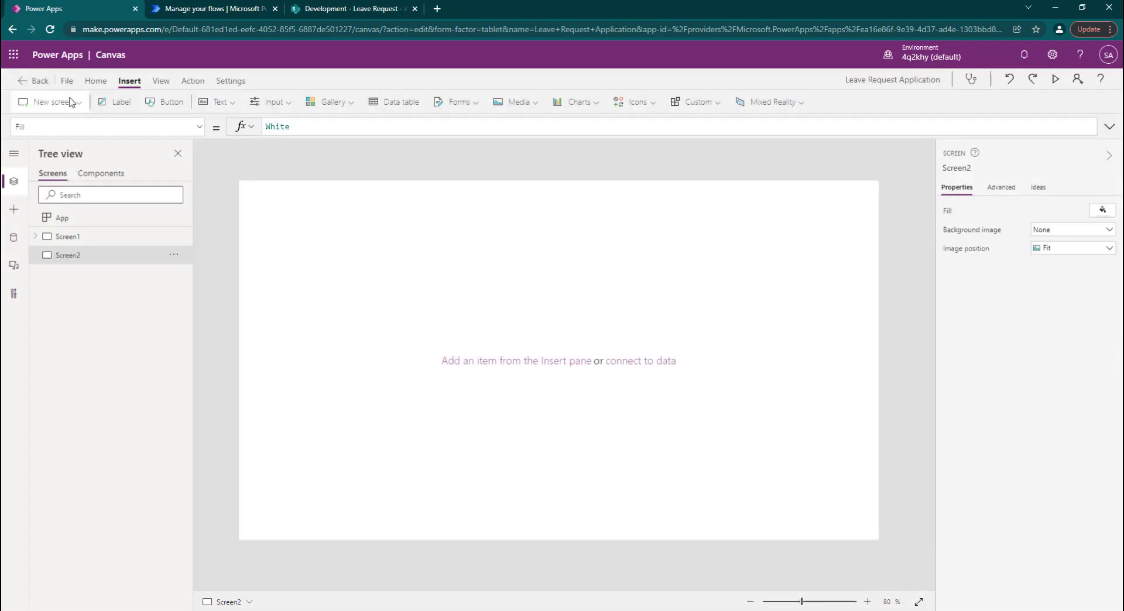
click(71, 102)
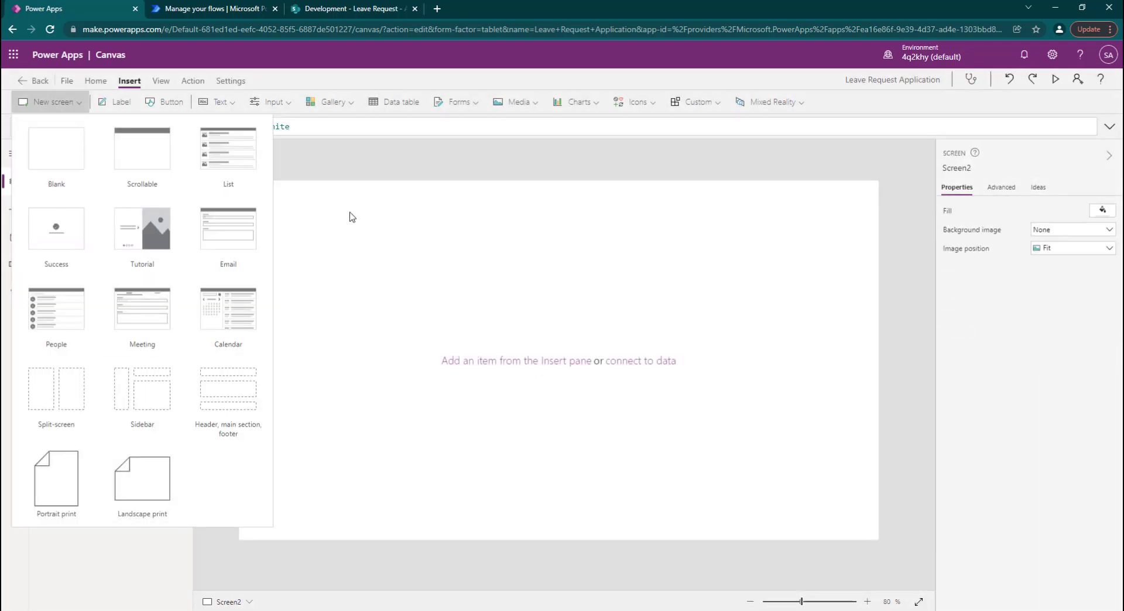
click(400, 219)
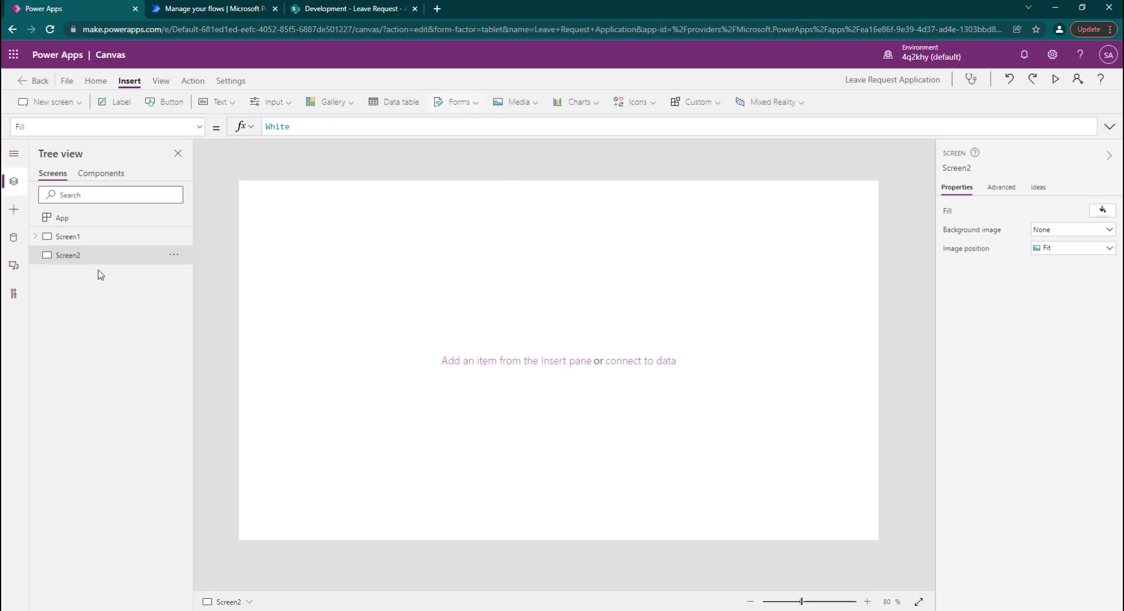
Insert an edit form on Screen2 and move it to about X 220, Y 124
click(75, 238)
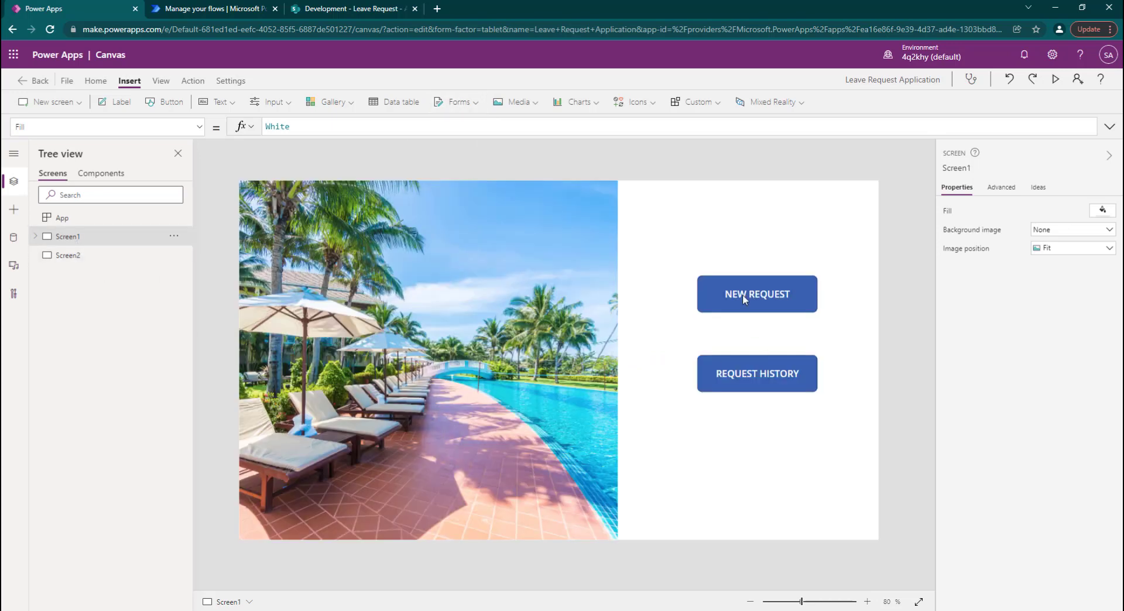
click(68, 256)
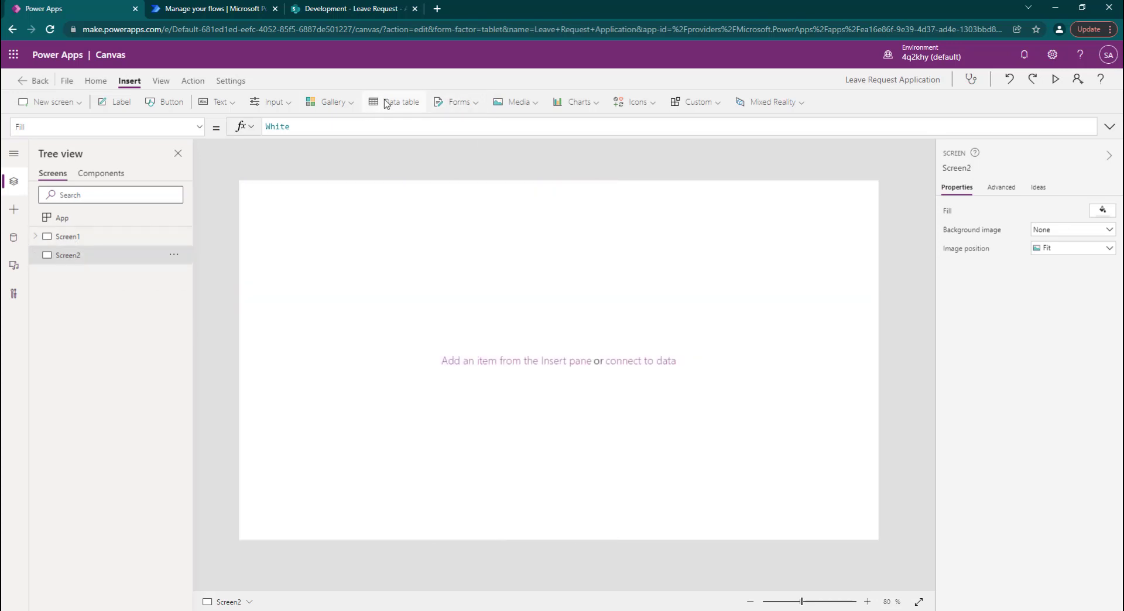
click(470, 107)
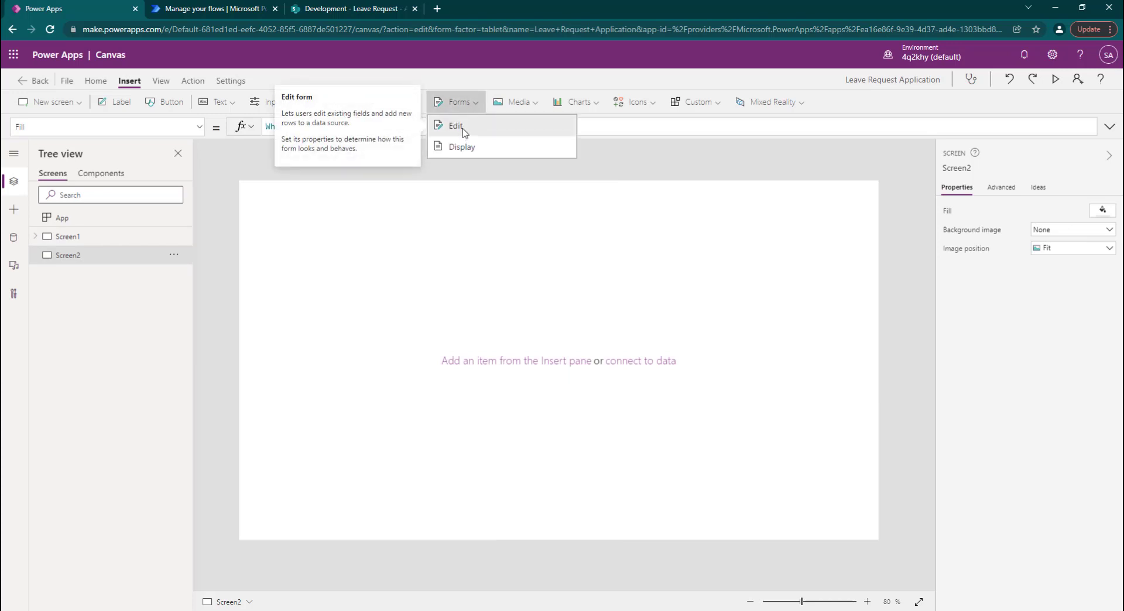
click(456, 126)
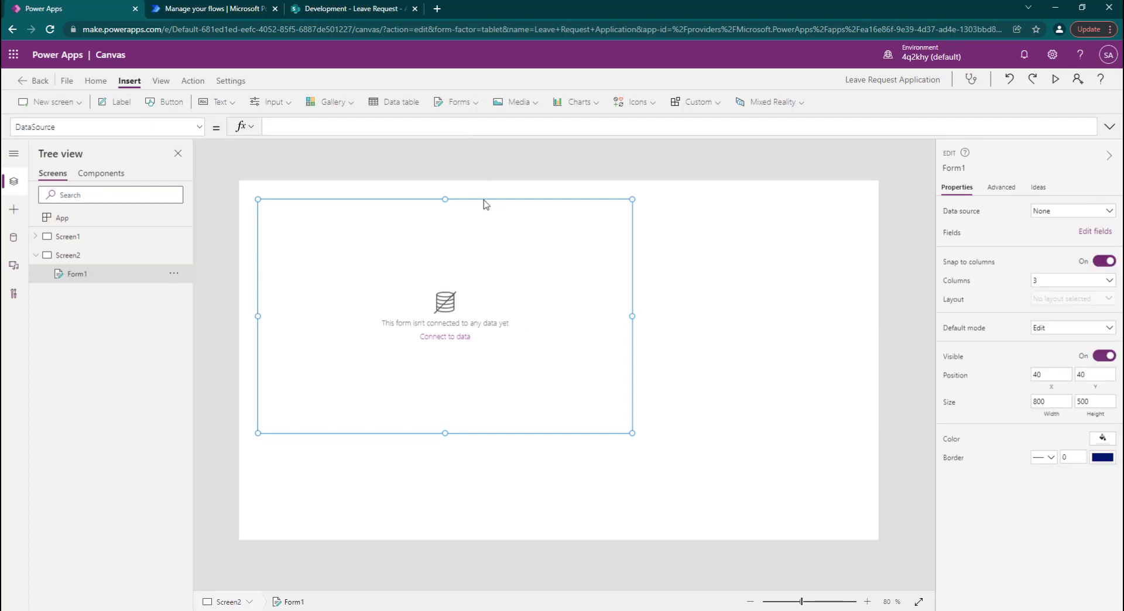
drag(484, 203, 568, 238)
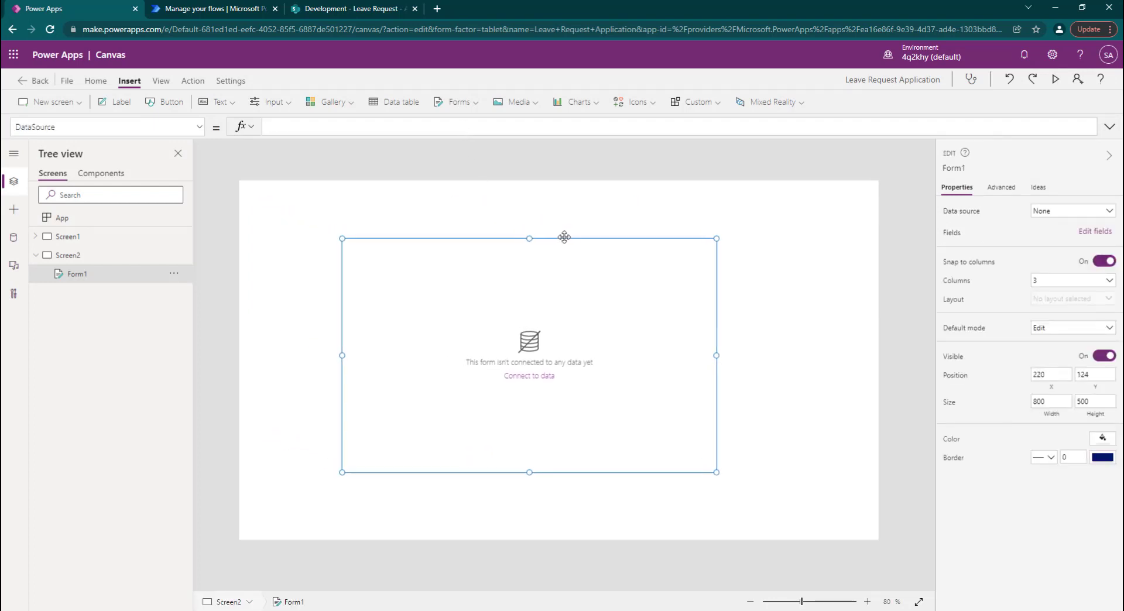
Add the Leave Request list from the SharePoint Development site as a data source of the app
click(13, 239)
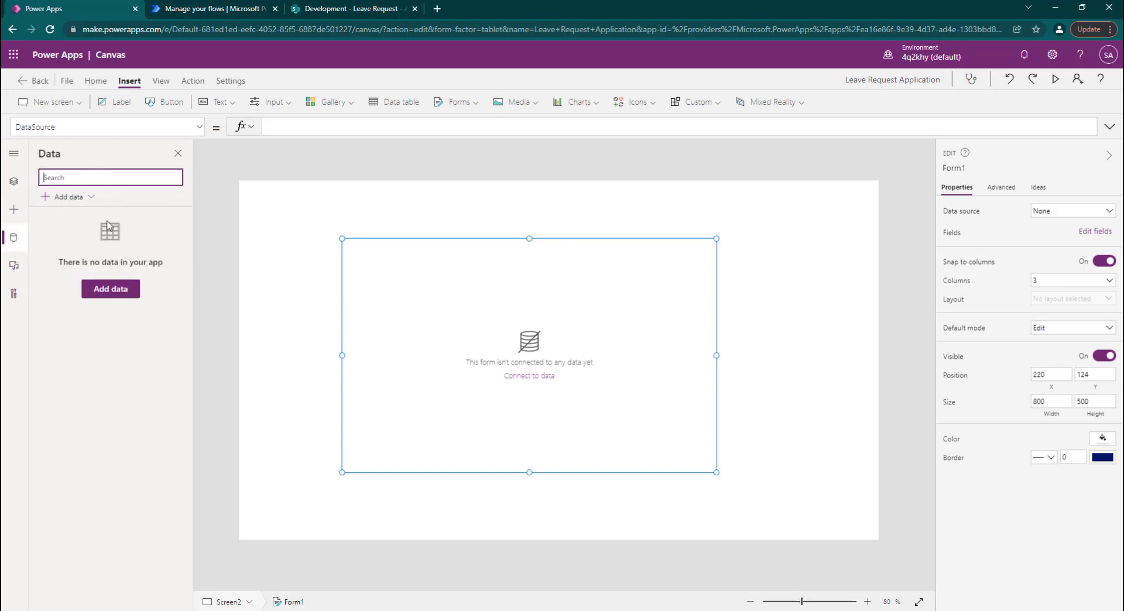
click(86, 200)
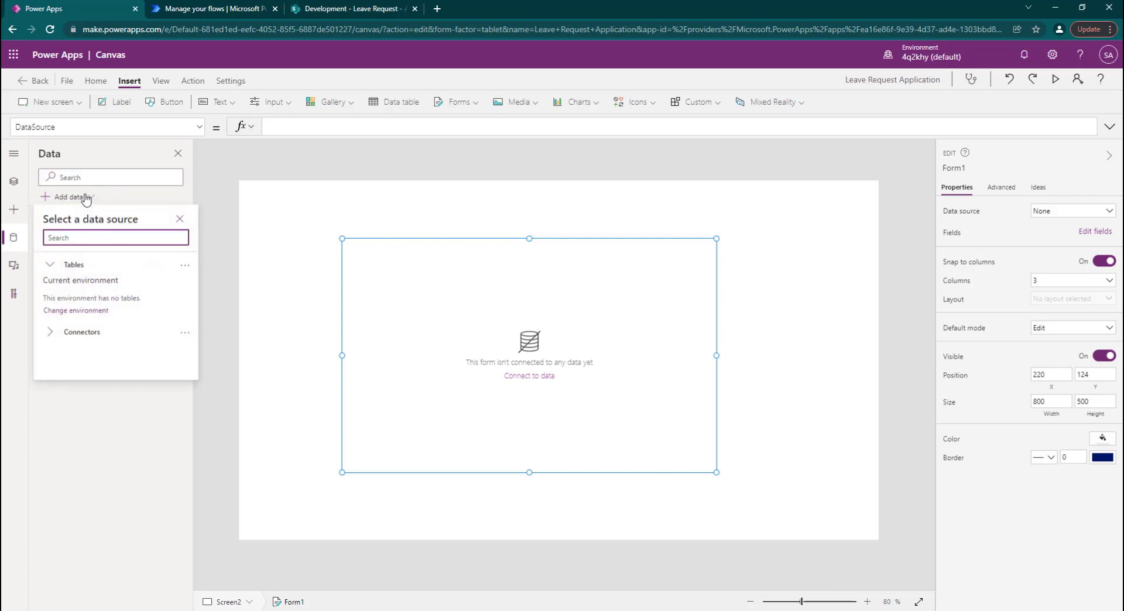
click(52, 335)
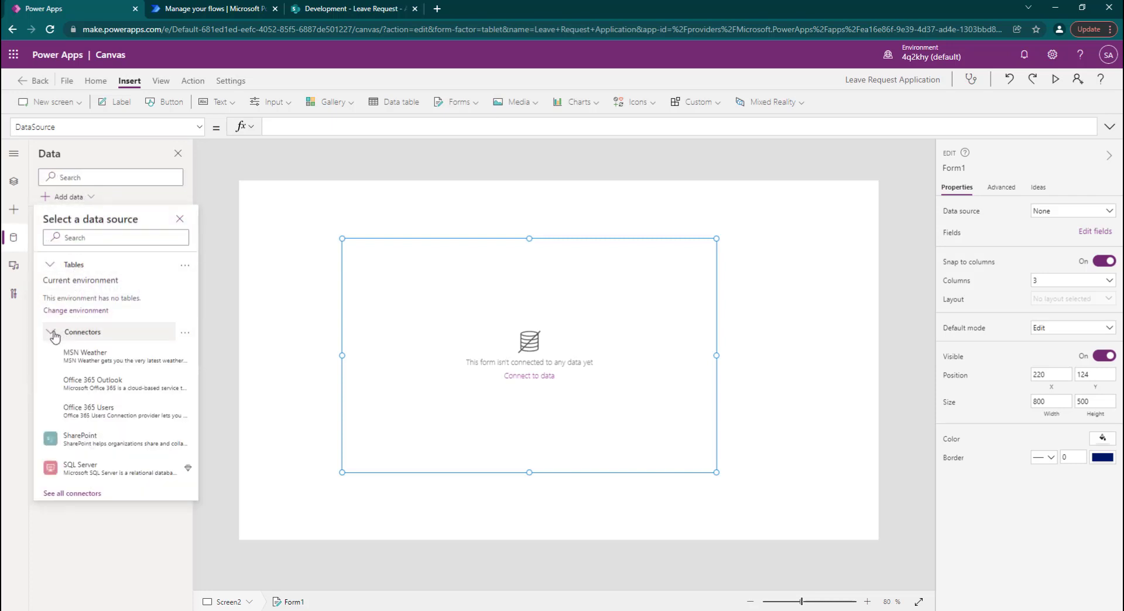
click(99, 443)
click(77, 266)
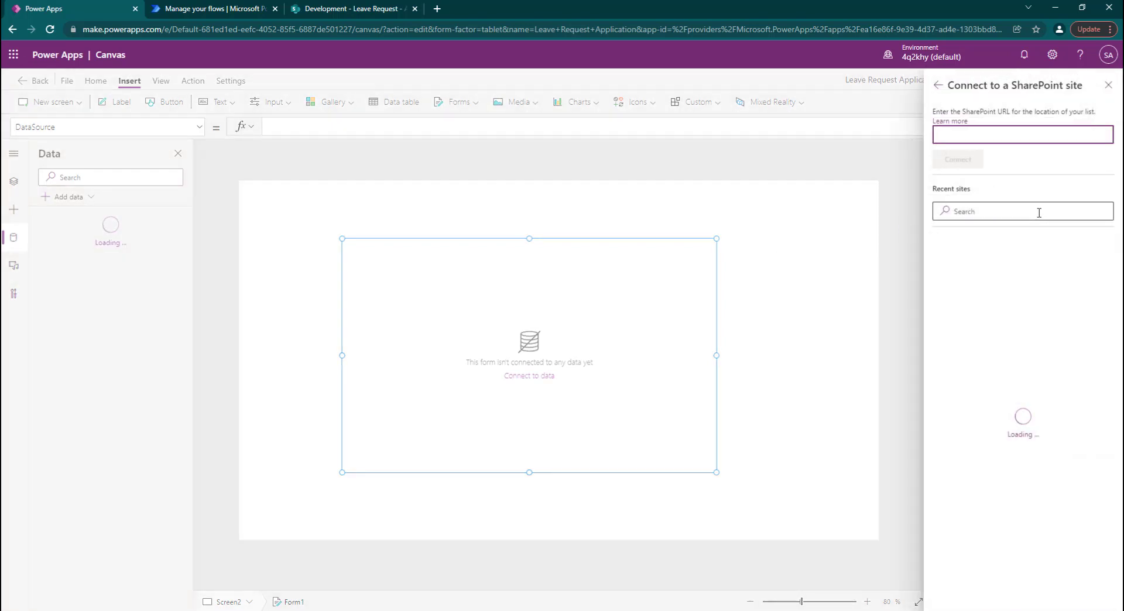
click(1038, 213)
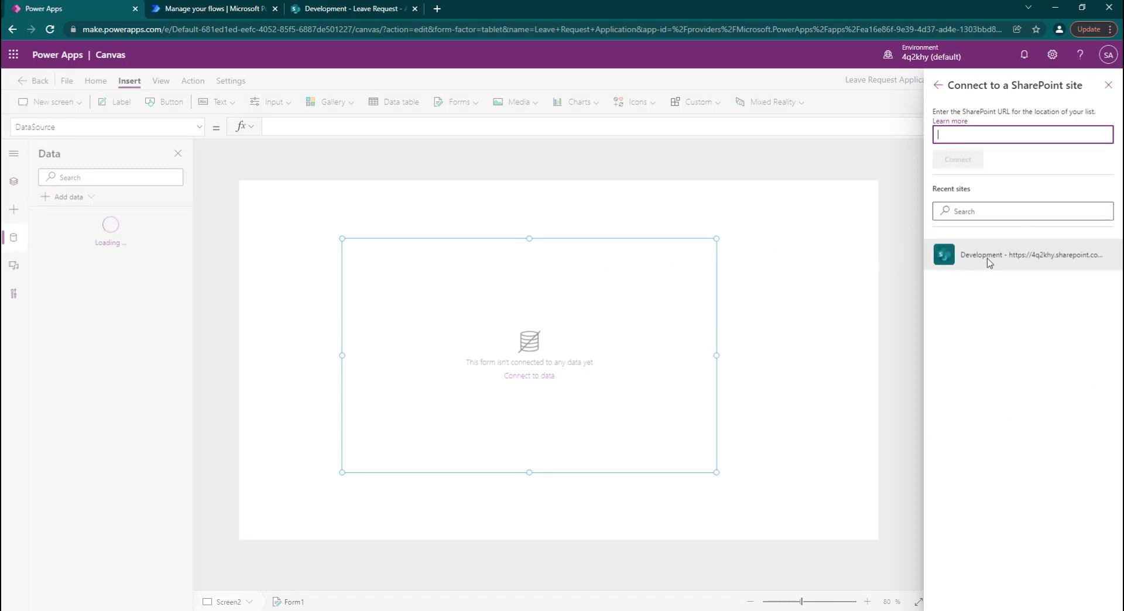
click(1000, 259)
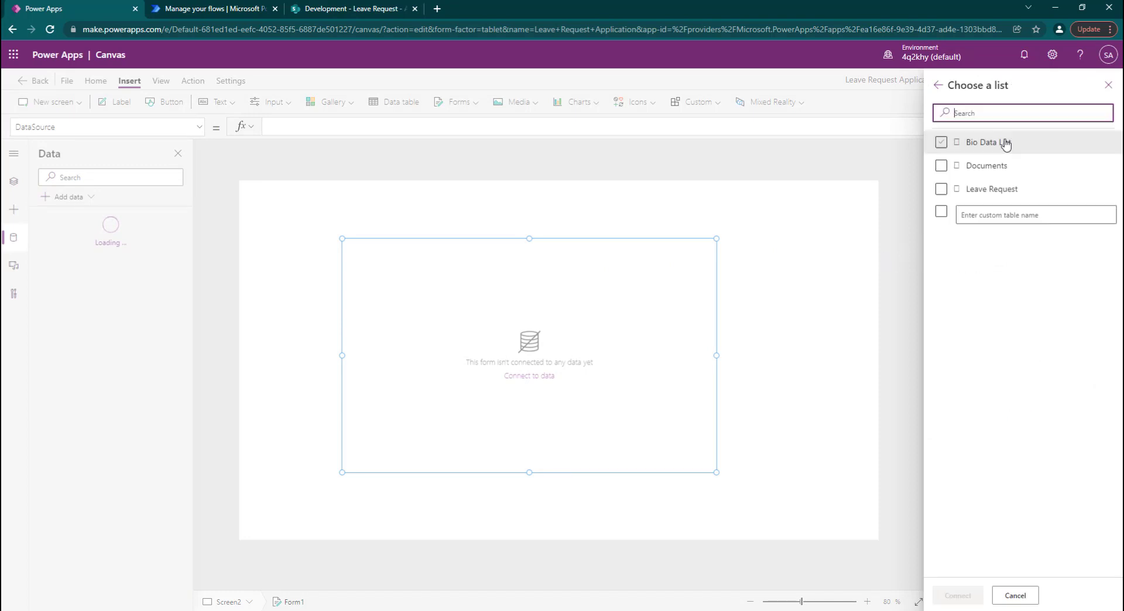
click(964, 195)
click(963, 195)
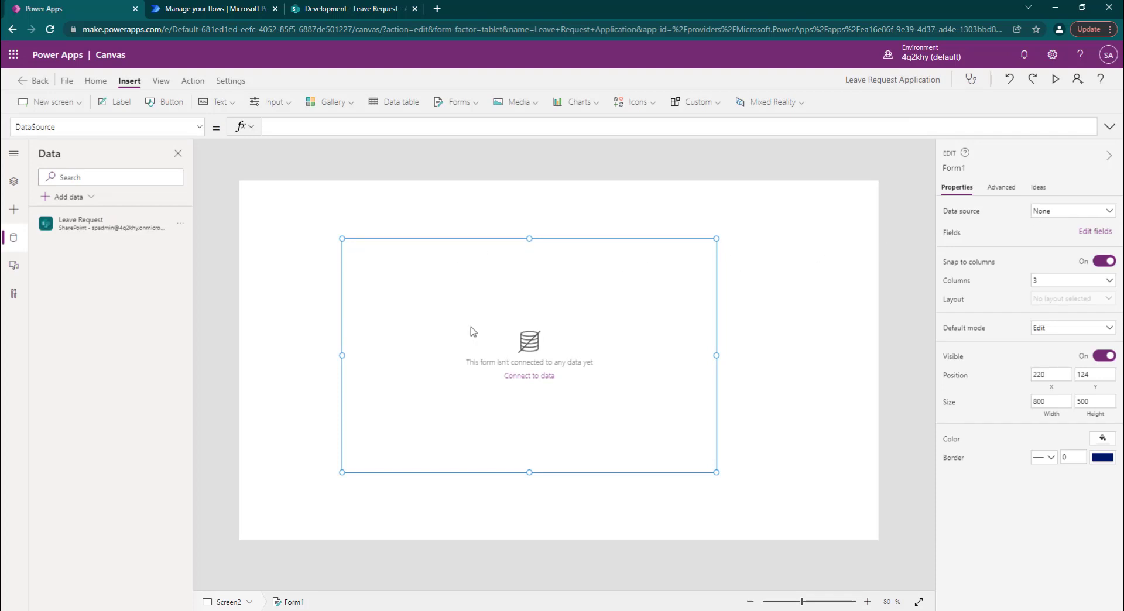
Extend the form upward to Y 96, height 530, and set its data source to Leave Request
drag(530, 239, 530, 226)
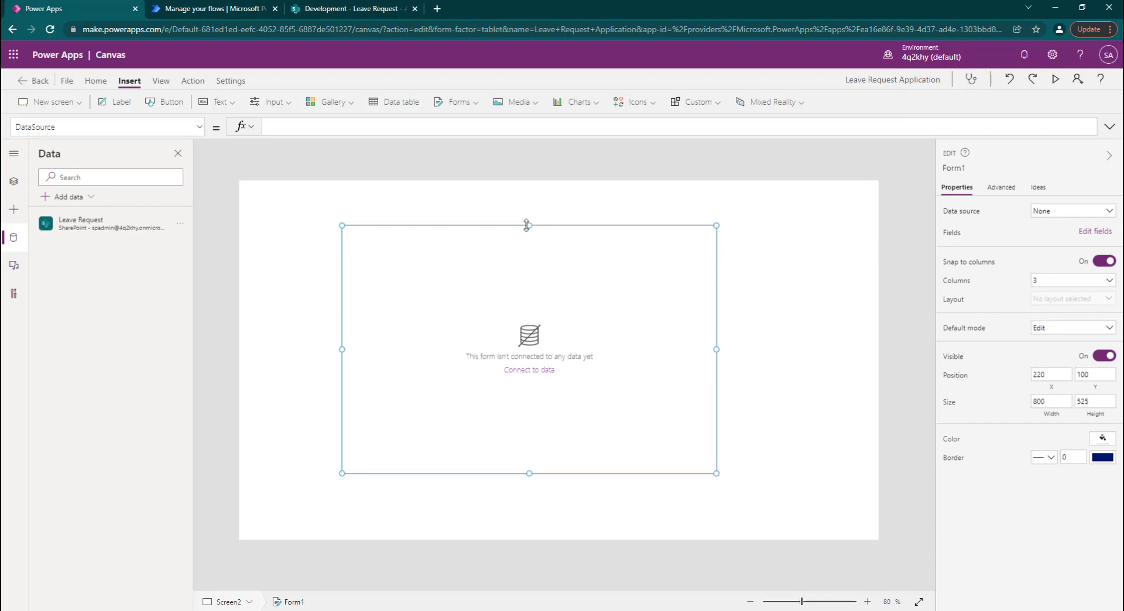
click(1082, 219)
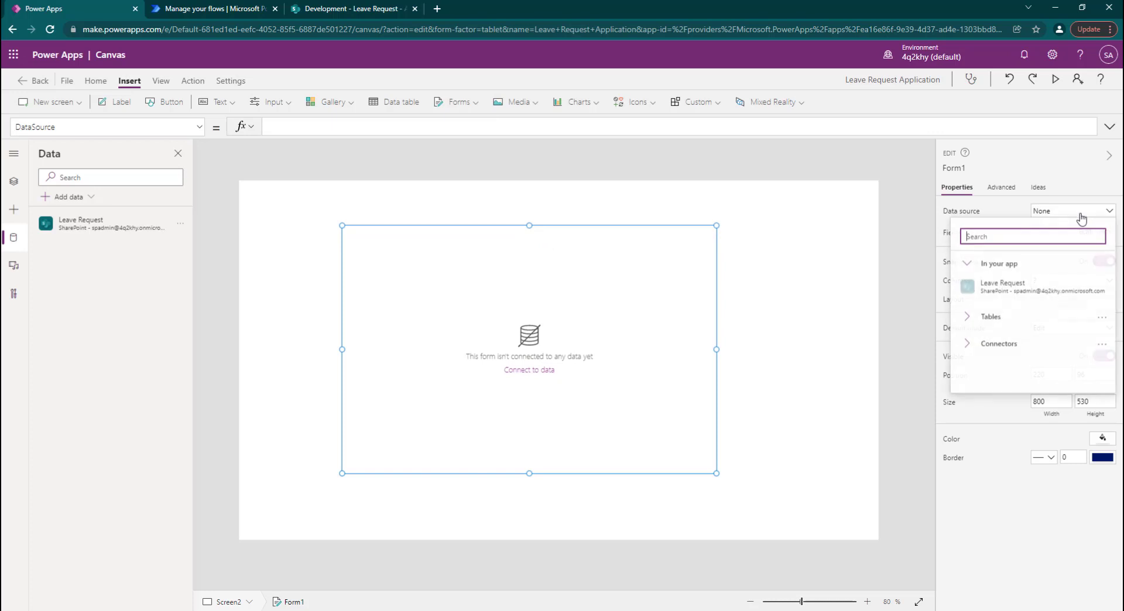
click(1024, 283)
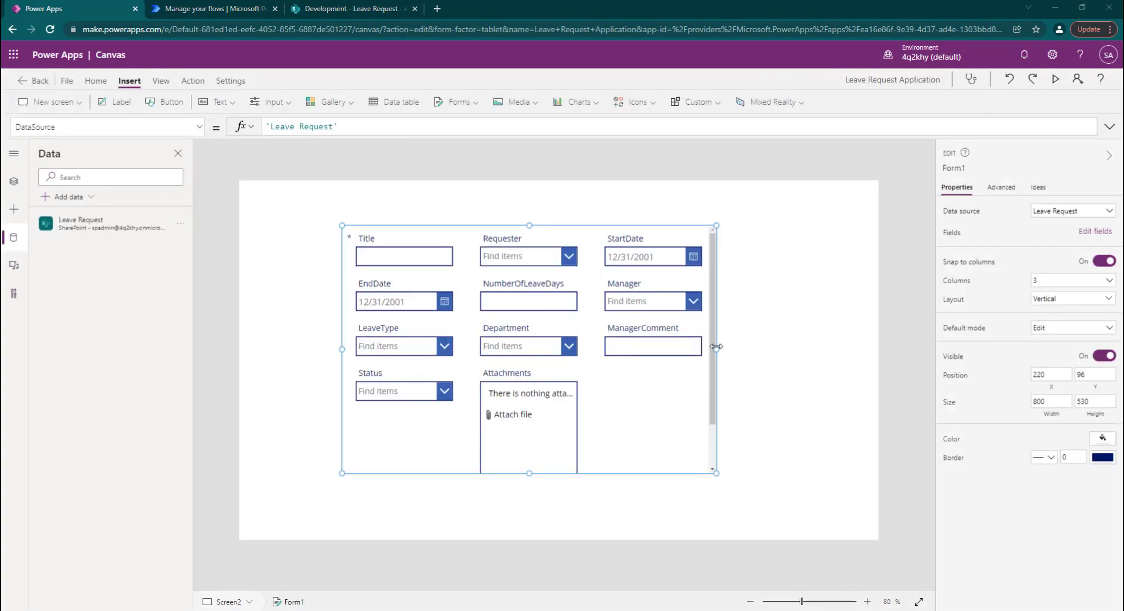
Stretch the form to the full screen width of 1366 from X 0 and extend it downward to a height of 672
drag(843, 364, 882, 365)
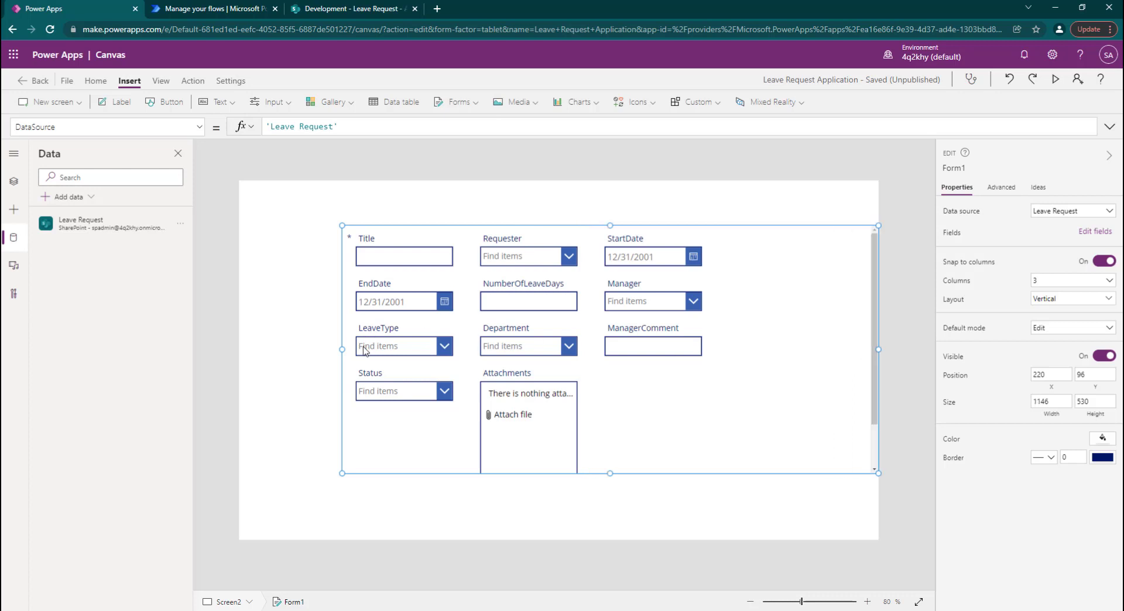
drag(342, 351, 185, 340)
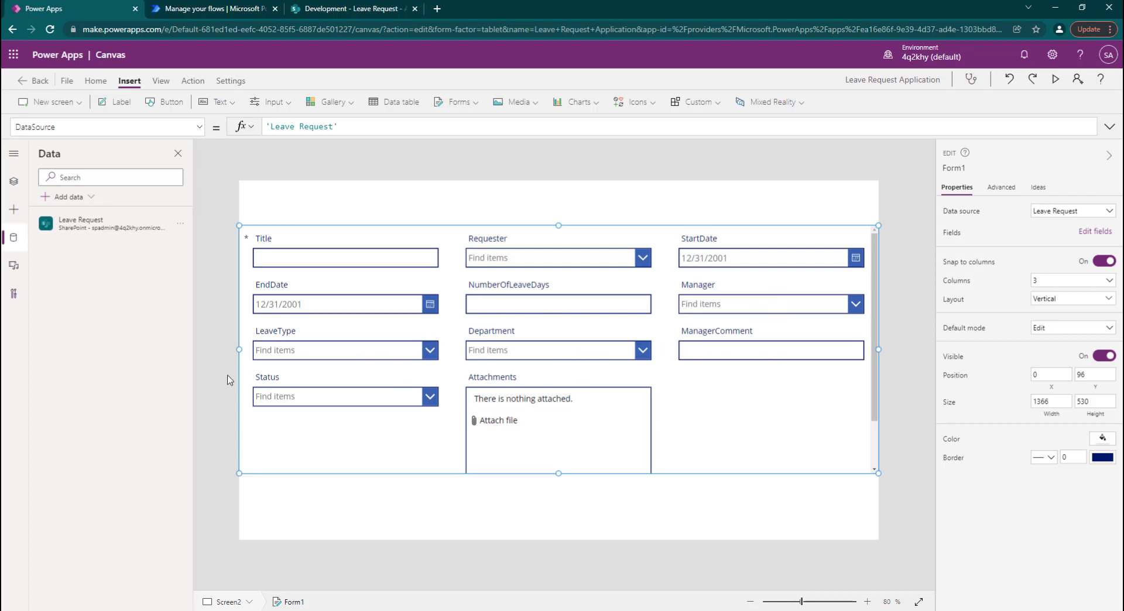
drag(558, 473, 558, 540)
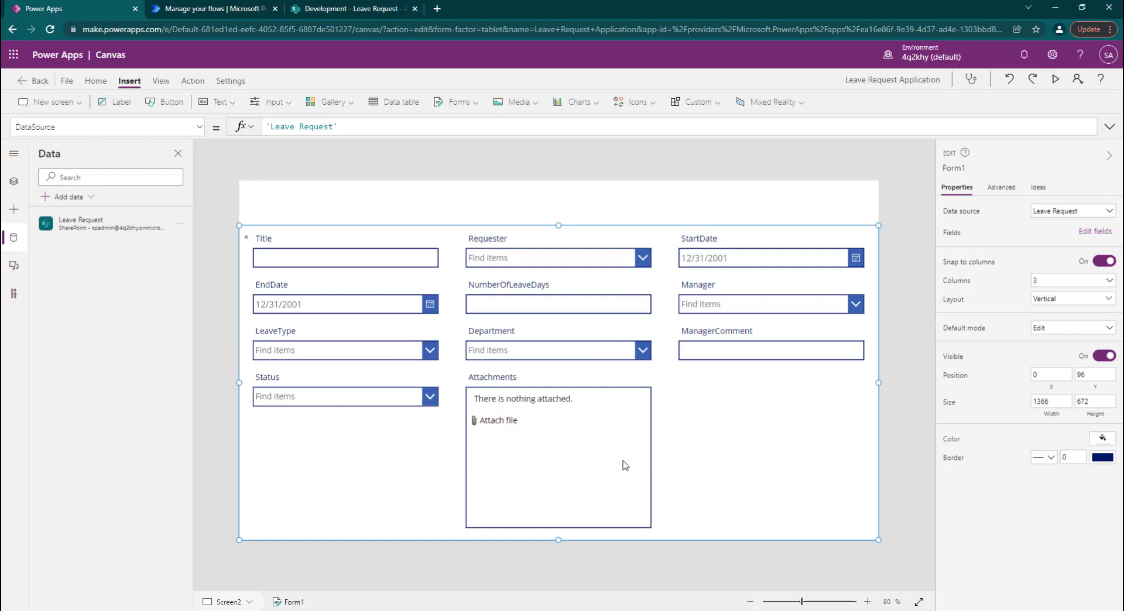
Delete the Status and ManagerComment cards from the form
click(556, 401)
click(393, 380)
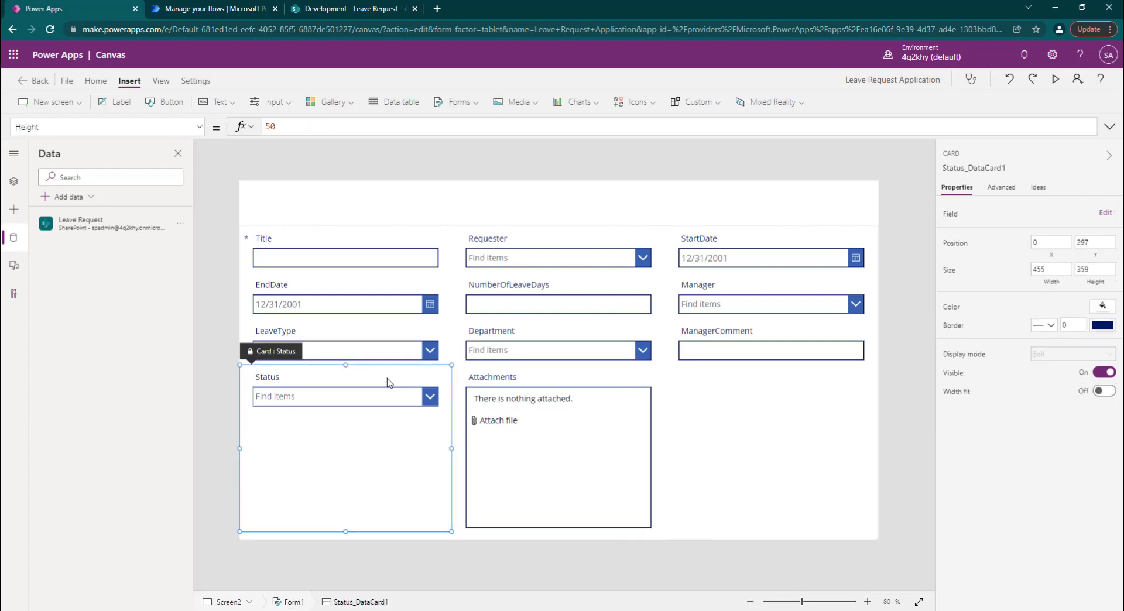
key(Delete)
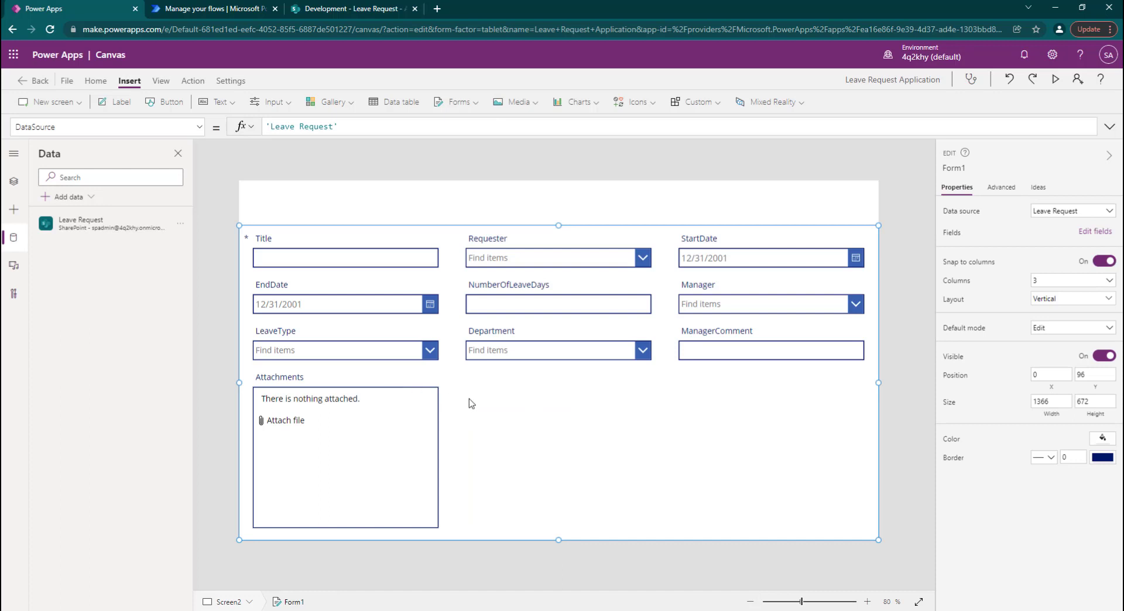
click(748, 343)
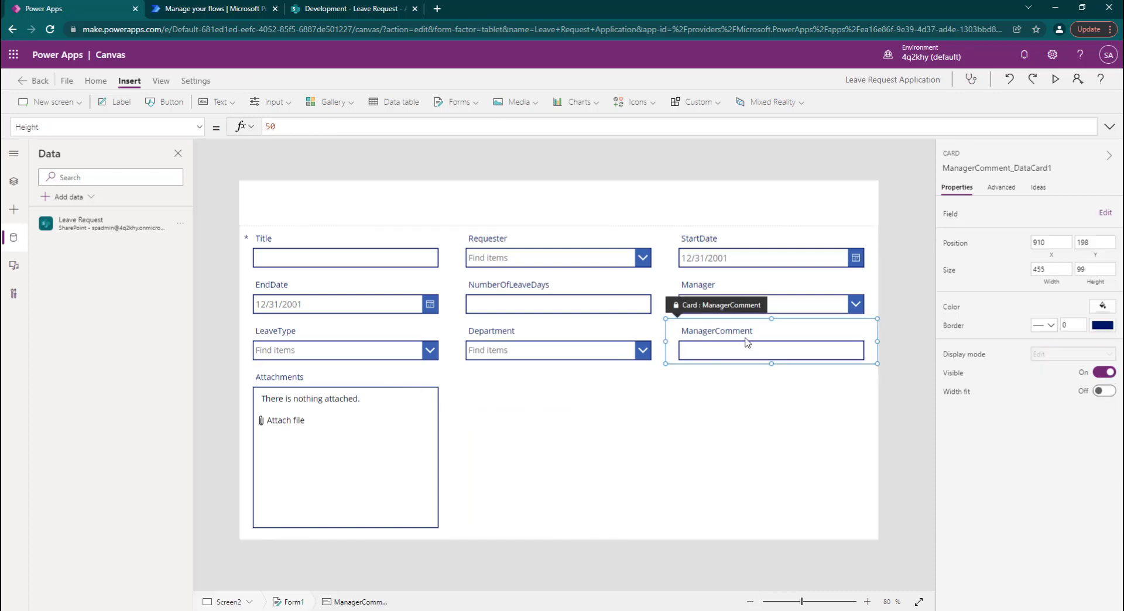
key(Delete)
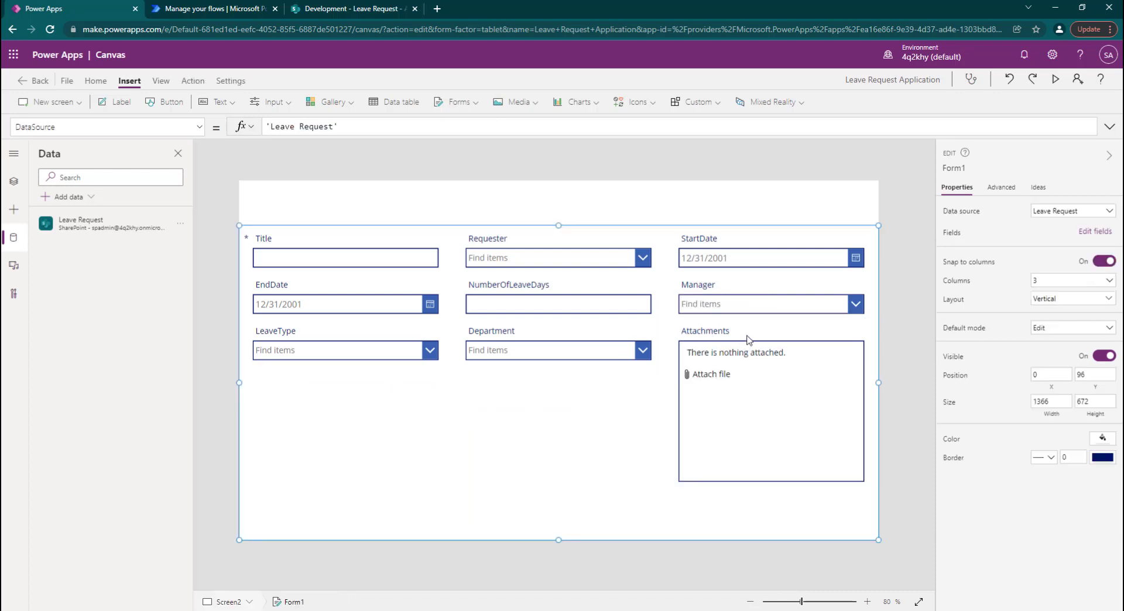
Move the Department card right after Requester and the LeaveType card to the start of the form's second row
click(644, 352)
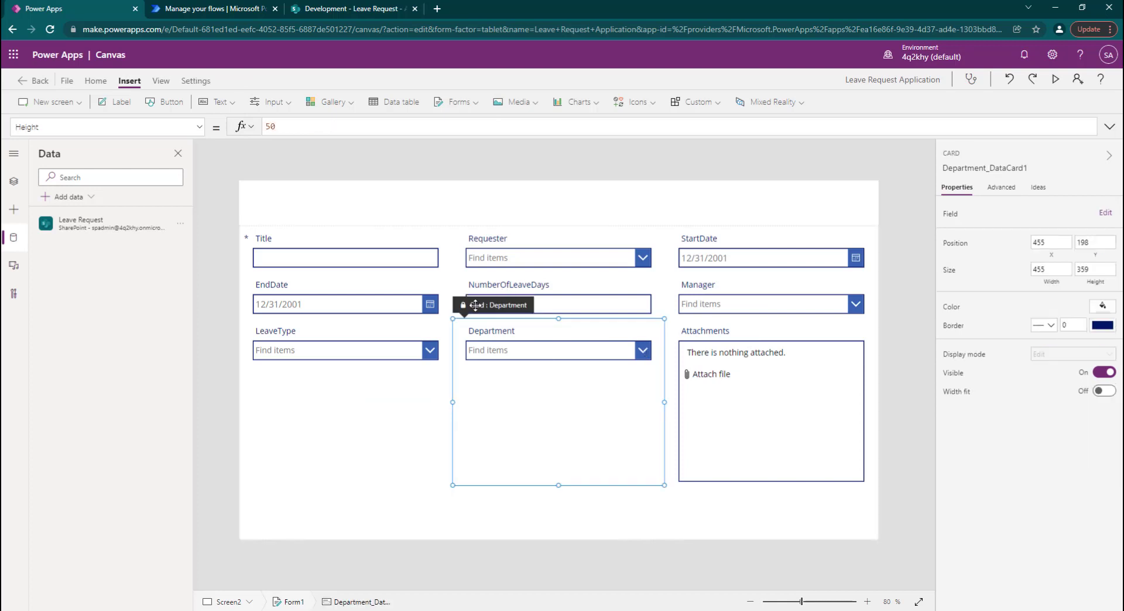
drag(656, 262, 658, 264)
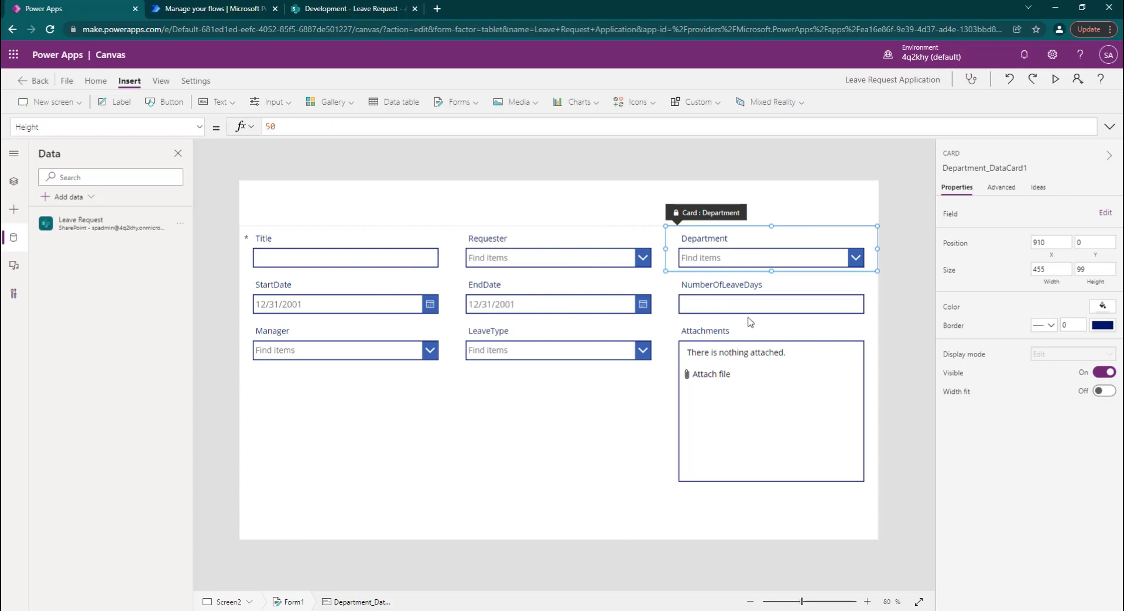
click(571, 351)
drag(475, 305, 252, 285)
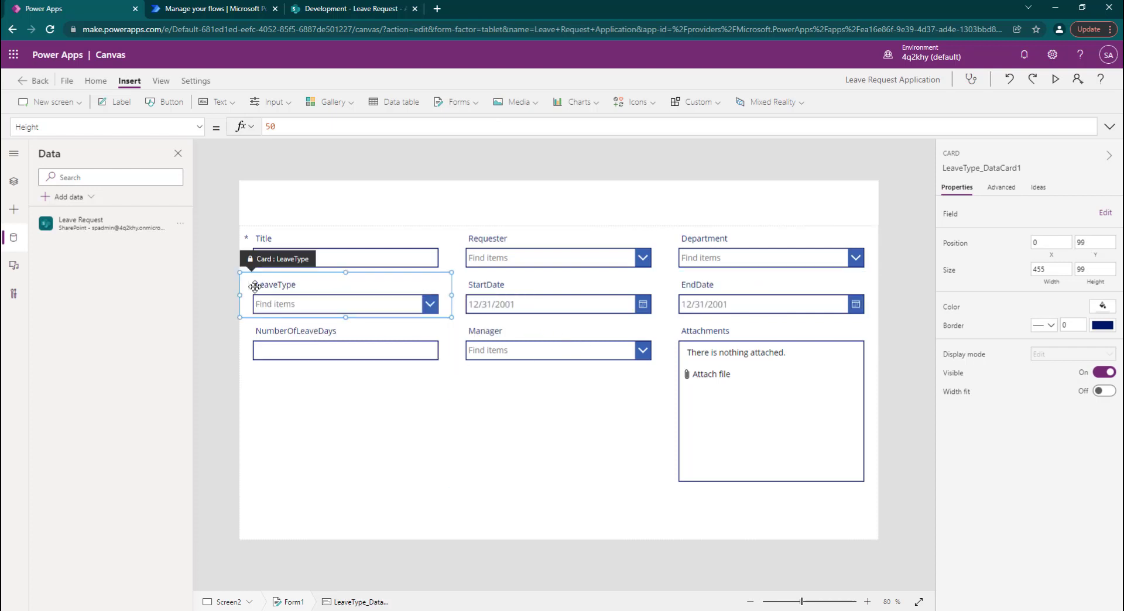
click(540, 350)
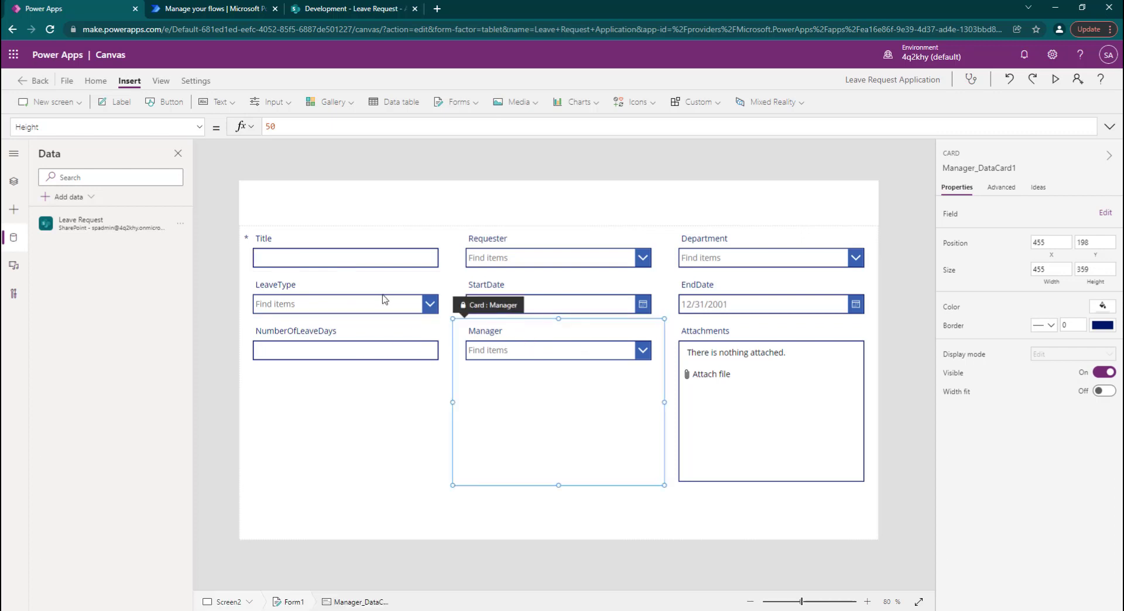
click(378, 413)
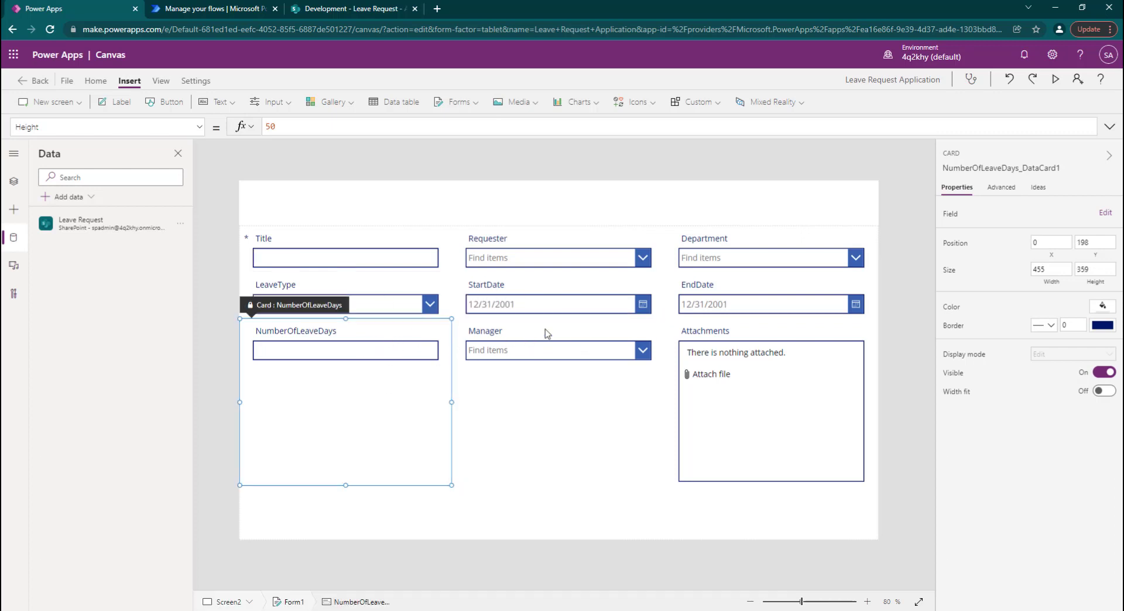
click(602, 454)
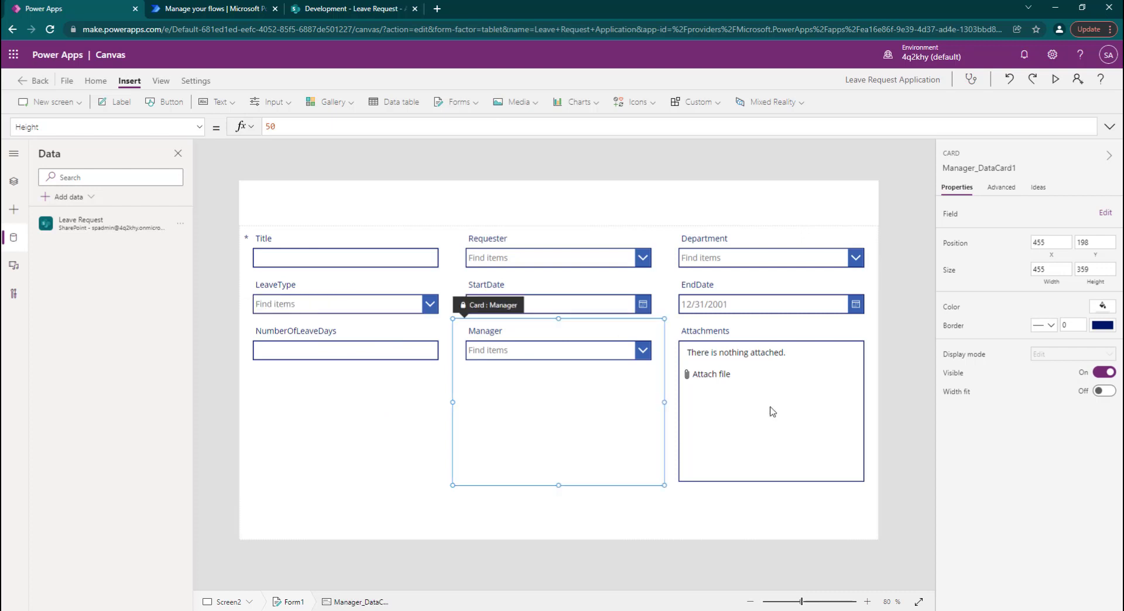
Set the form's default mode to New and shorten the form to a height of 587
click(691, 499)
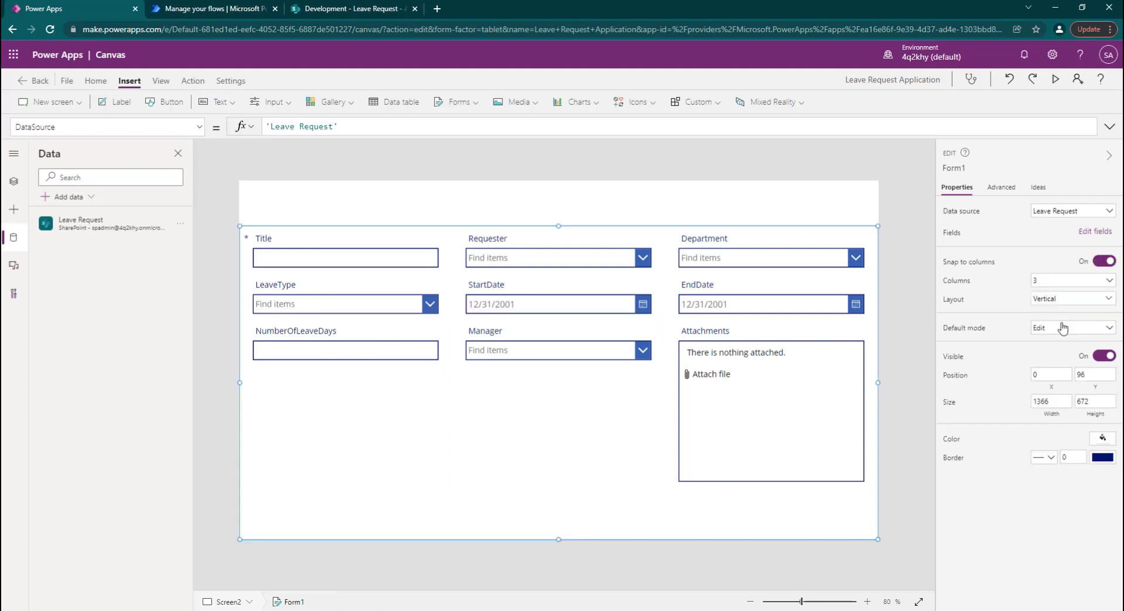
click(1073, 328)
click(1044, 356)
click(13, 183)
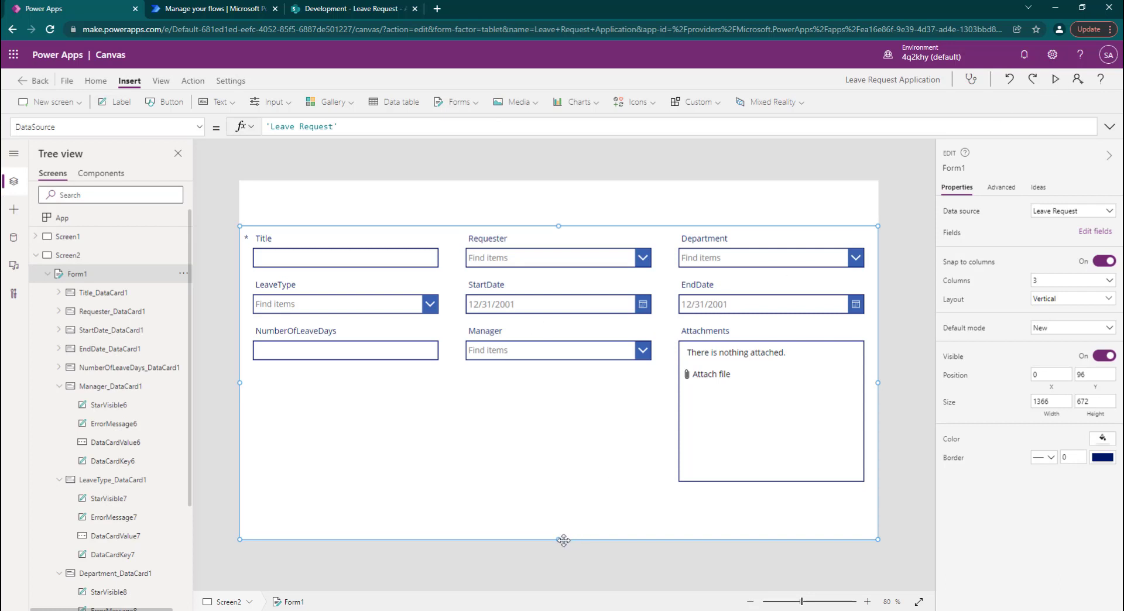
drag(557, 538, 557, 499)
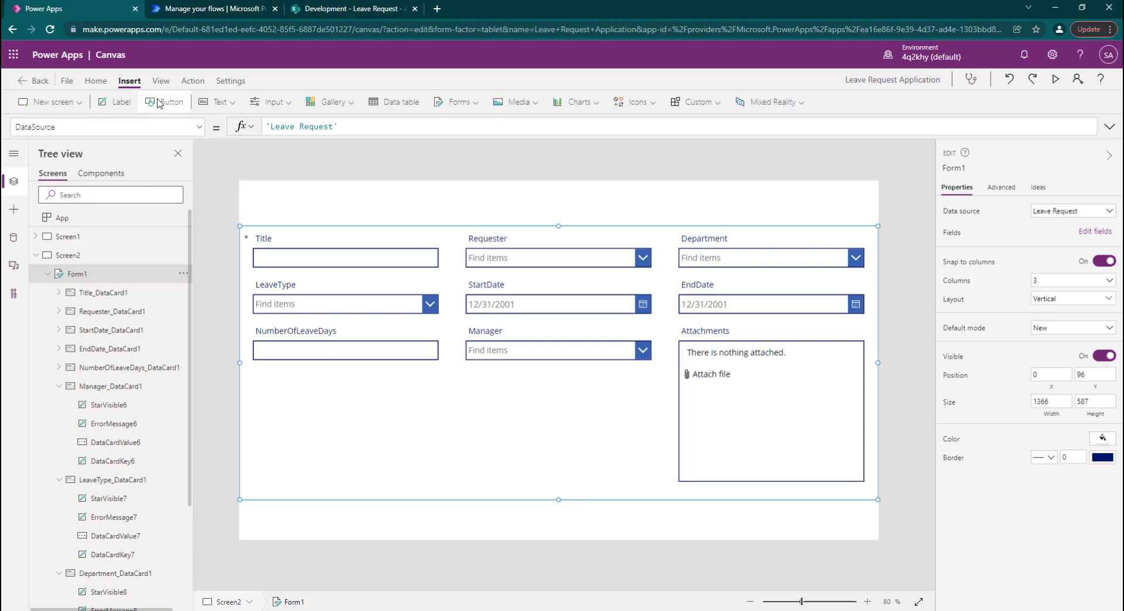
Insert a button below the form at X 768, Y 728 and label it Submit
drag(295, 210, 722, 530)
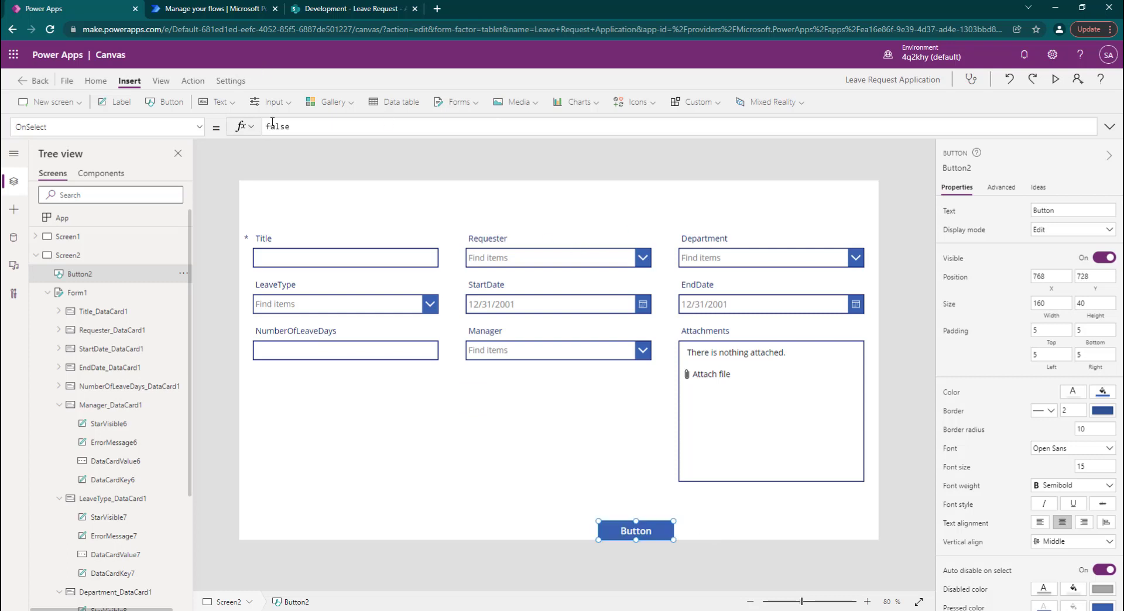
click(1057, 211)
text(submit)
click(1009, 211)
Set the Submit button's OnSelect formula to SubmitForm(Form1) and collapse Form1 in the tree view
double_click(278, 125)
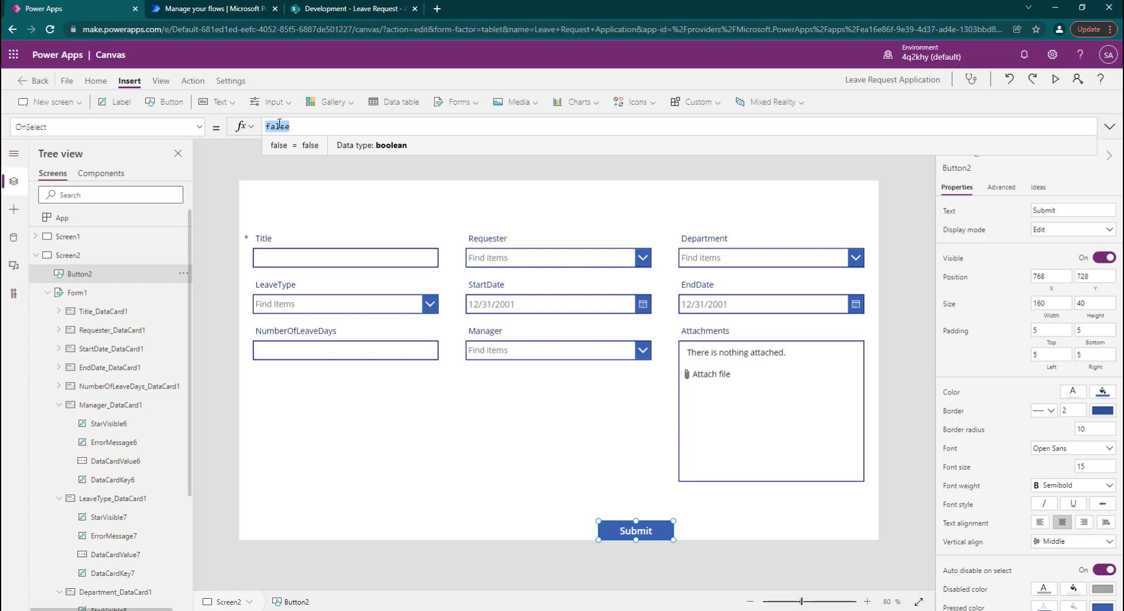
text(Submitfor)
key(Down)
key(Return)
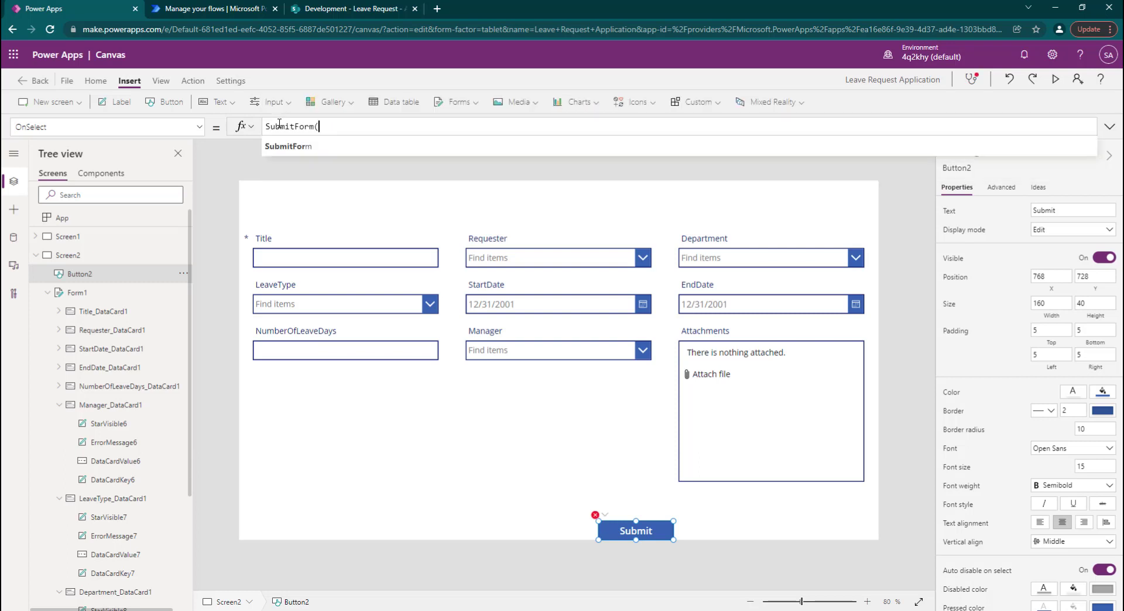
key(Down)
key(Return)
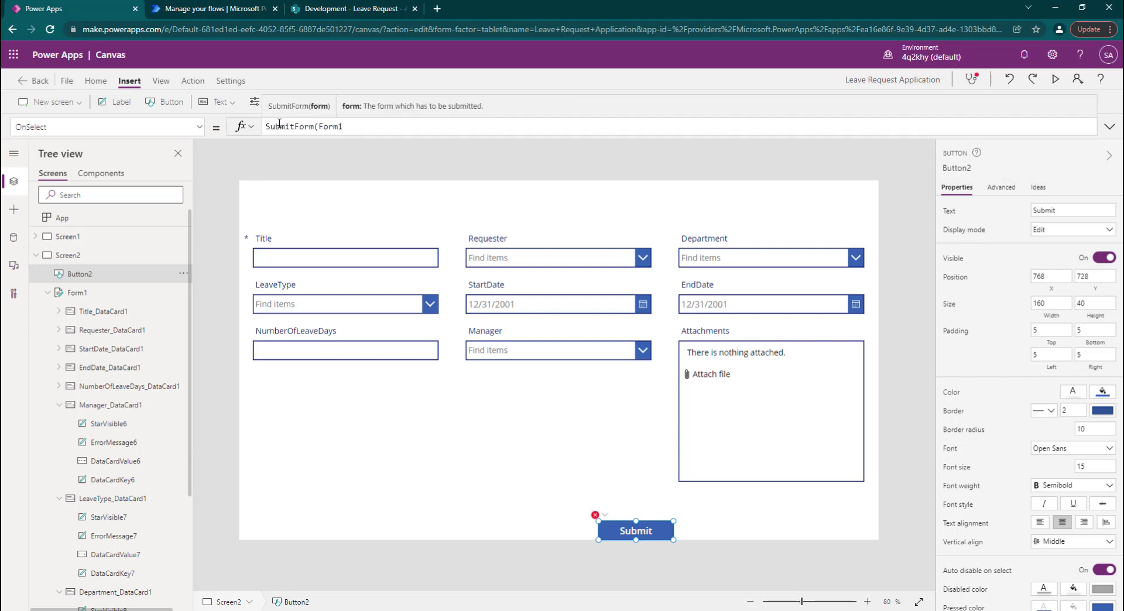
click(48, 292)
click(641, 534)
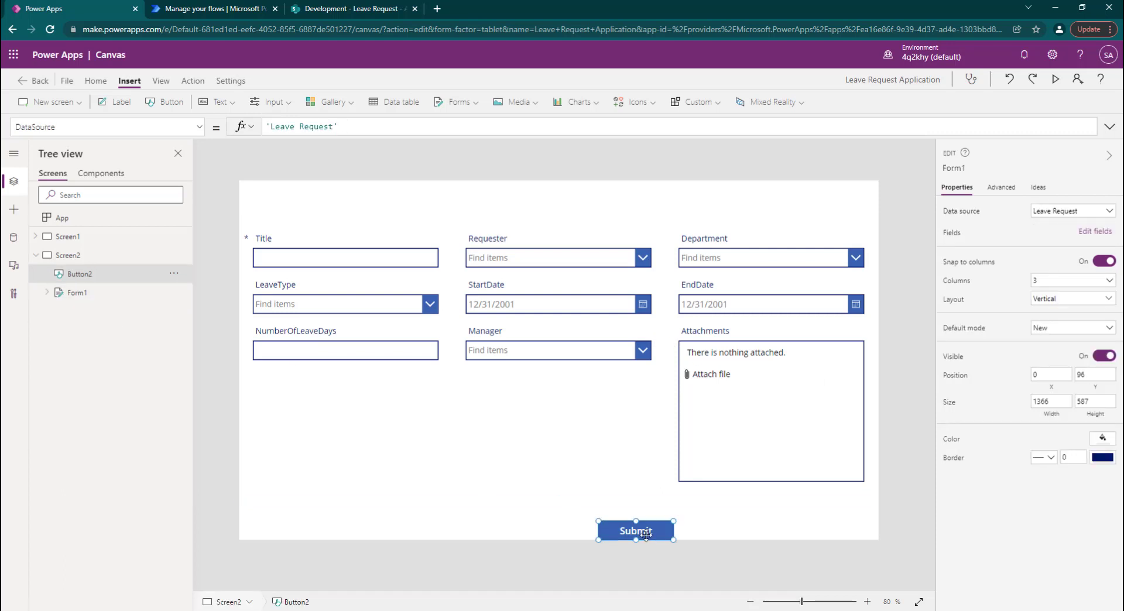
click(327, 126)
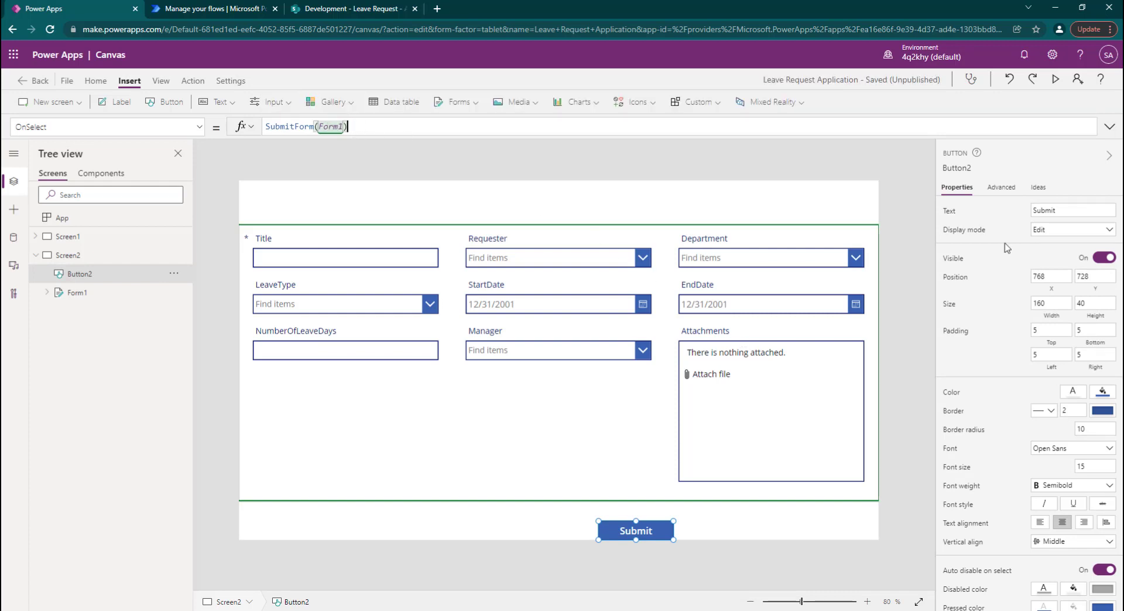
Preview the request form, enter the title "My Annual Leave for 2022" and choose SharePoint Admin as the requester
click(1057, 79)
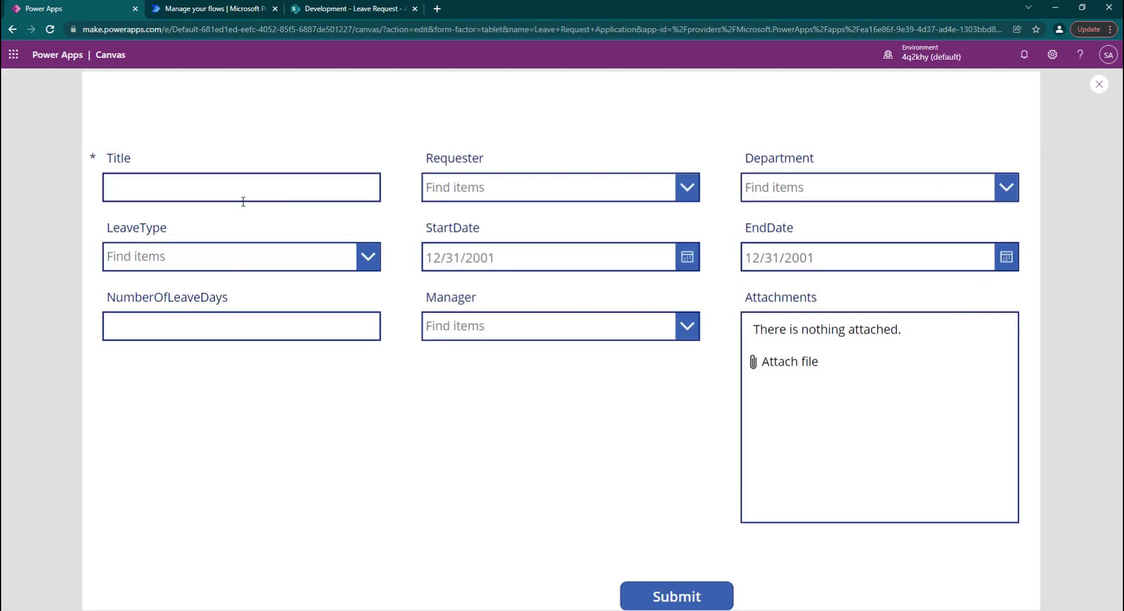
click(227, 188)
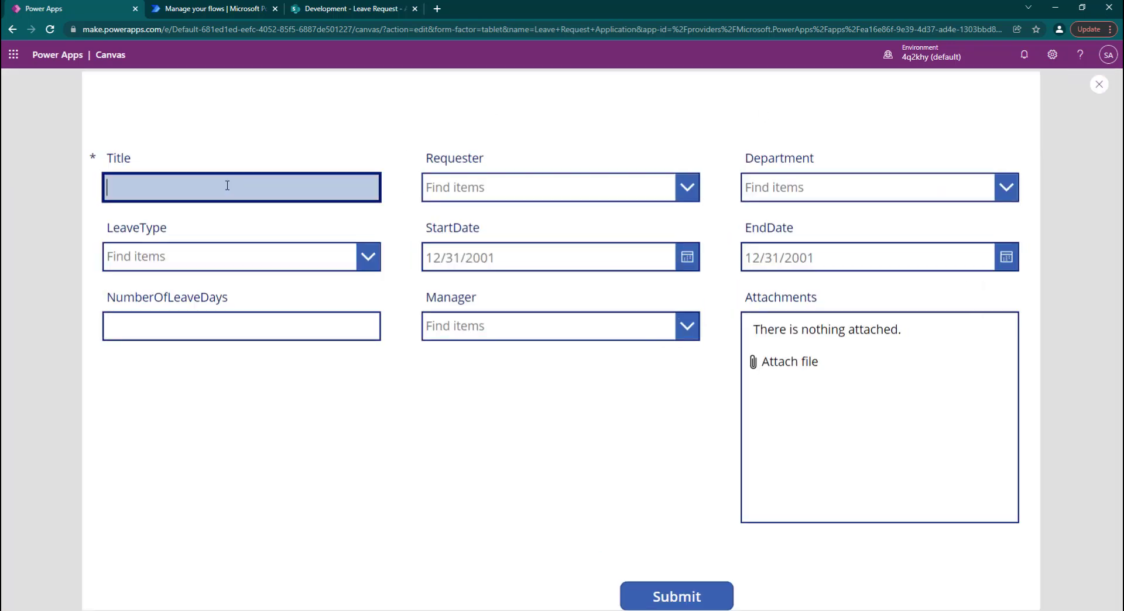
text(My Annual Leave for 2022)
click(548, 194)
click(548, 191)
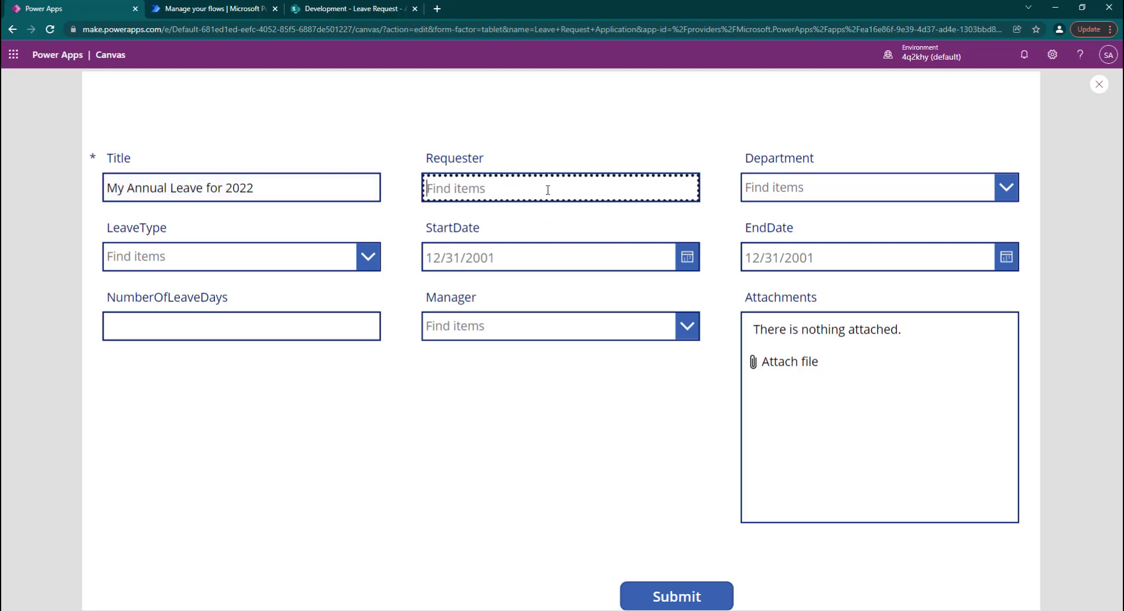
text(sharepoint)
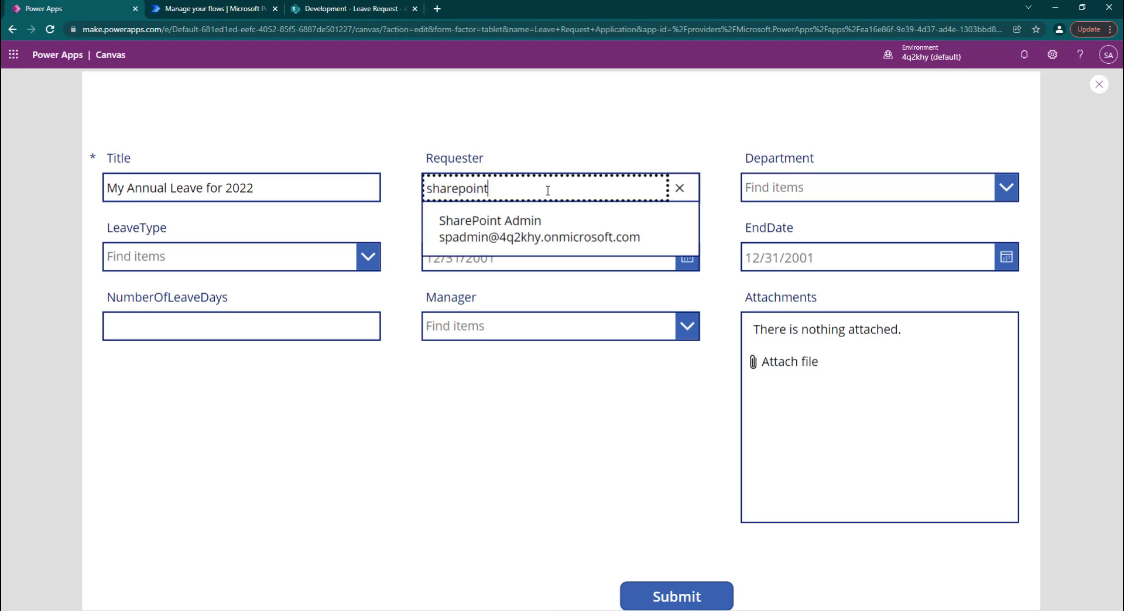
click(550, 232)
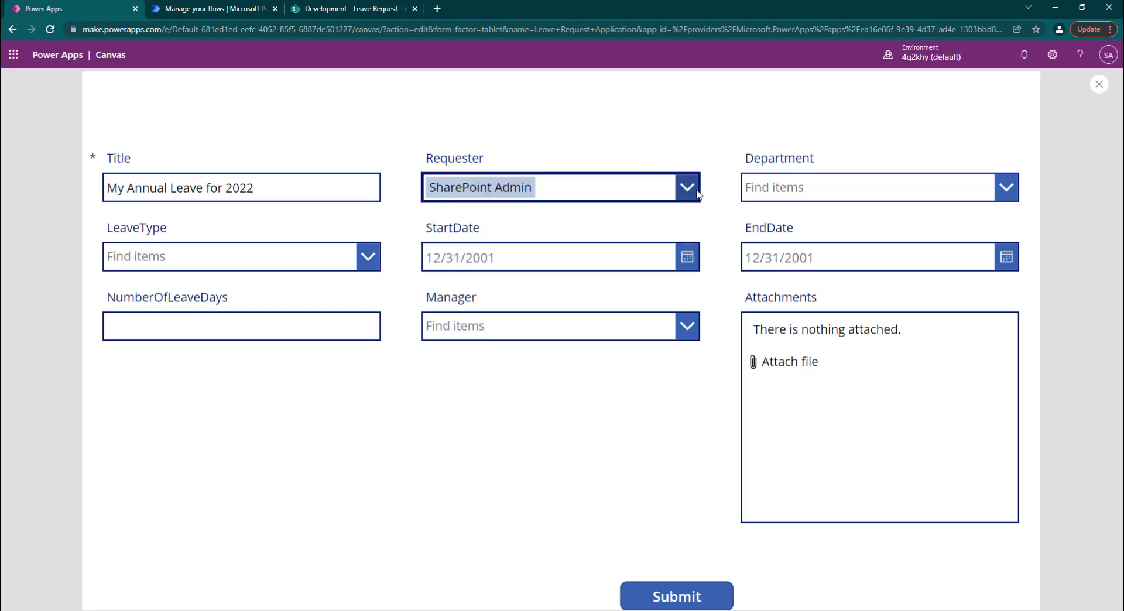
Choose Information Technology as the department and Annual as the leave type in the previewed form
click(802, 192)
click(804, 215)
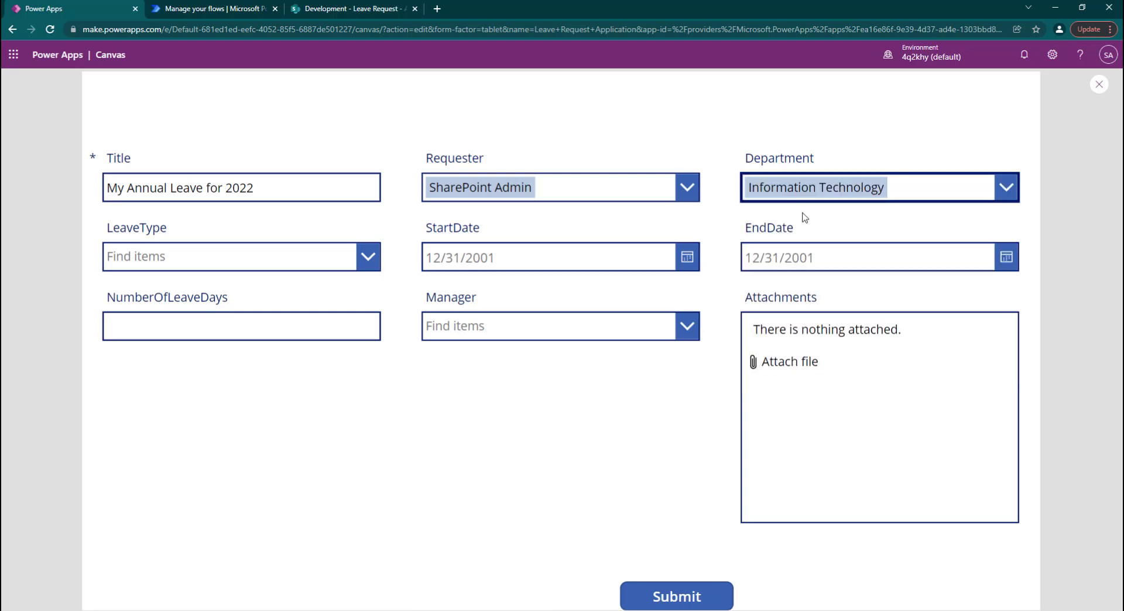
click(296, 257)
click(243, 297)
Set the request's start date to 2/7/2022 and its end date to 2/11/2022
click(687, 256)
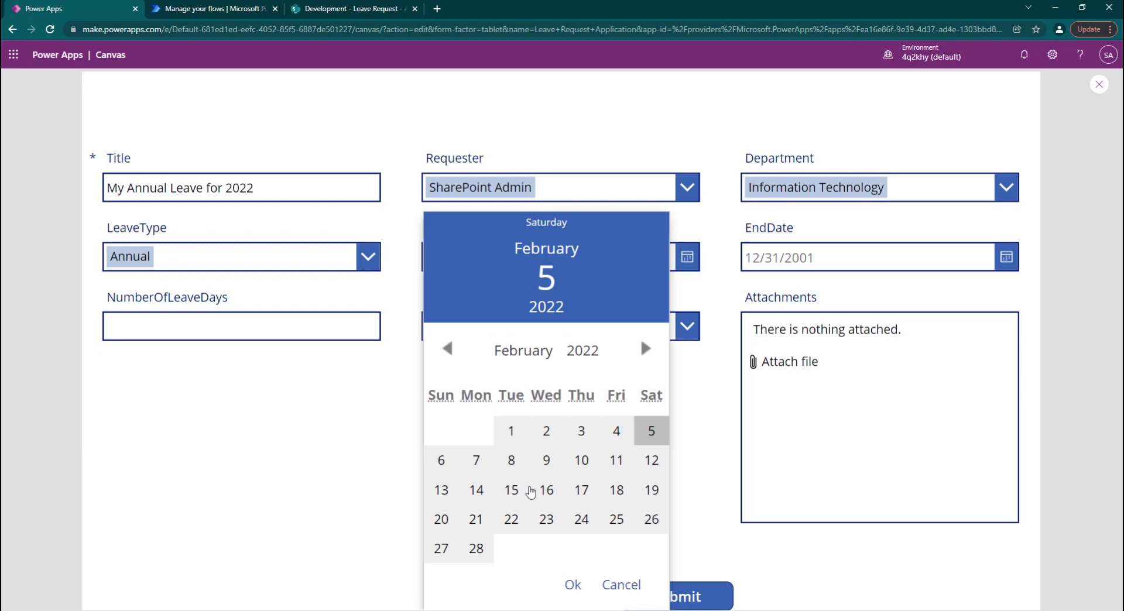
click(477, 461)
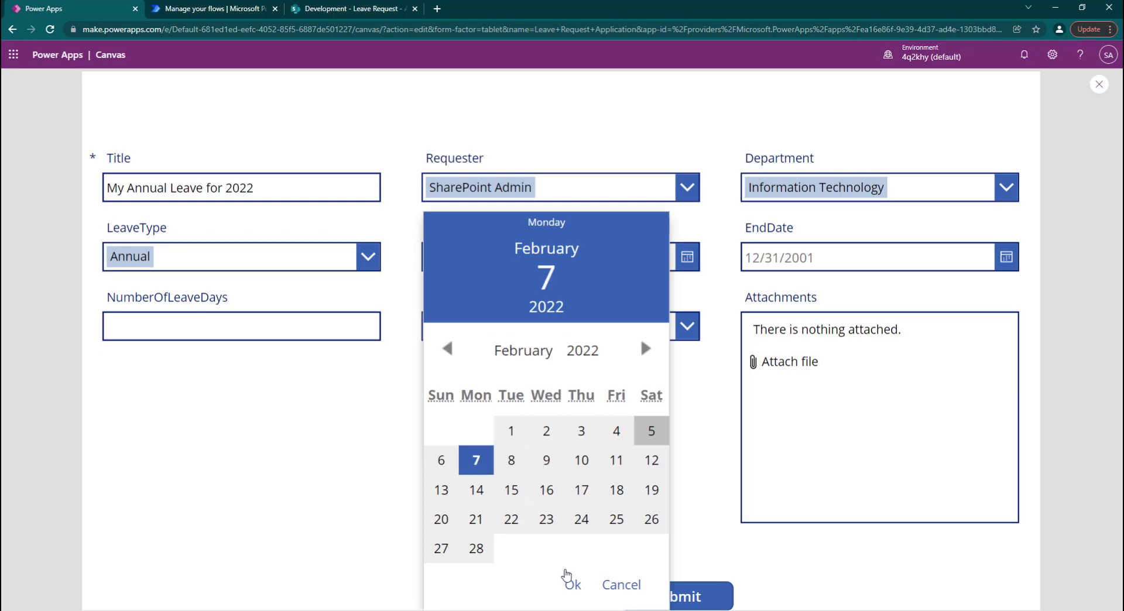
click(573, 585)
click(1011, 266)
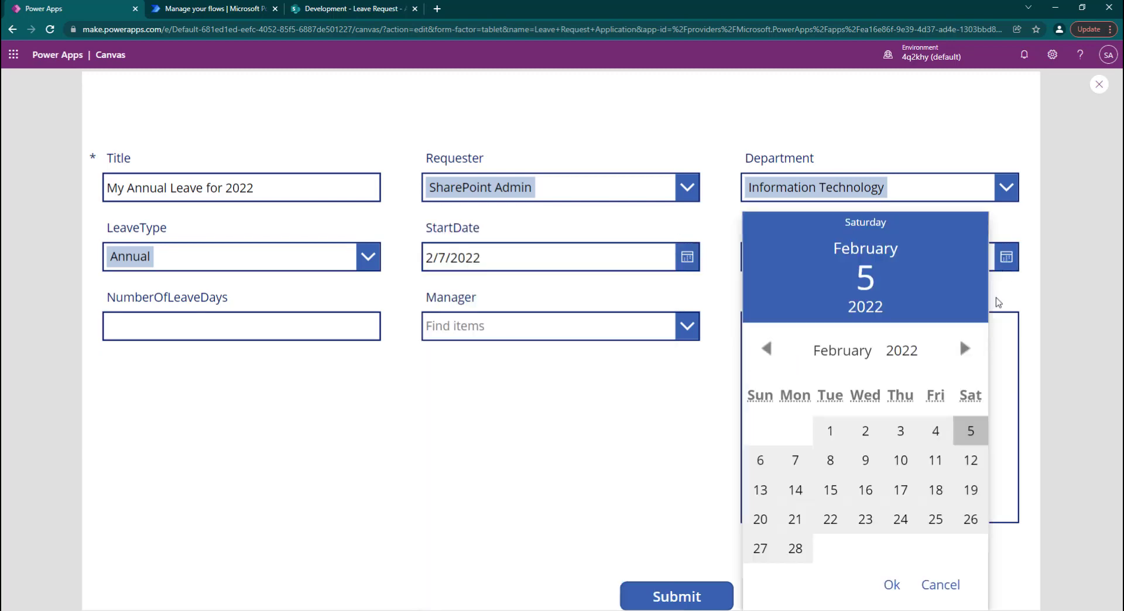
click(935, 460)
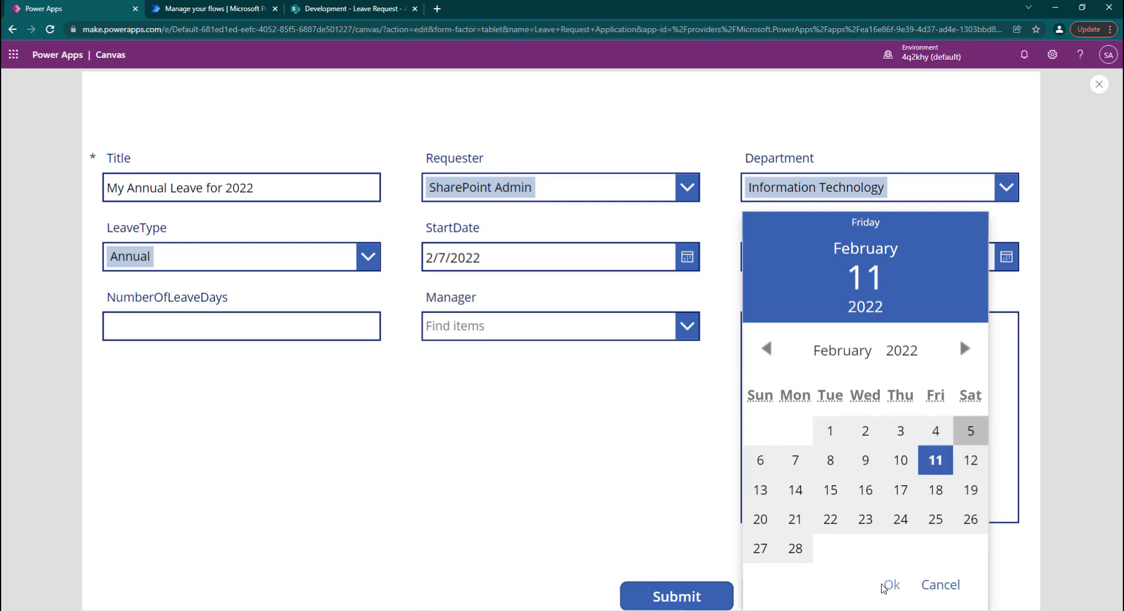
click(886, 585)
Enter 5 as the number of leave days and choose SharePoint Admin as the manager
click(240, 334)
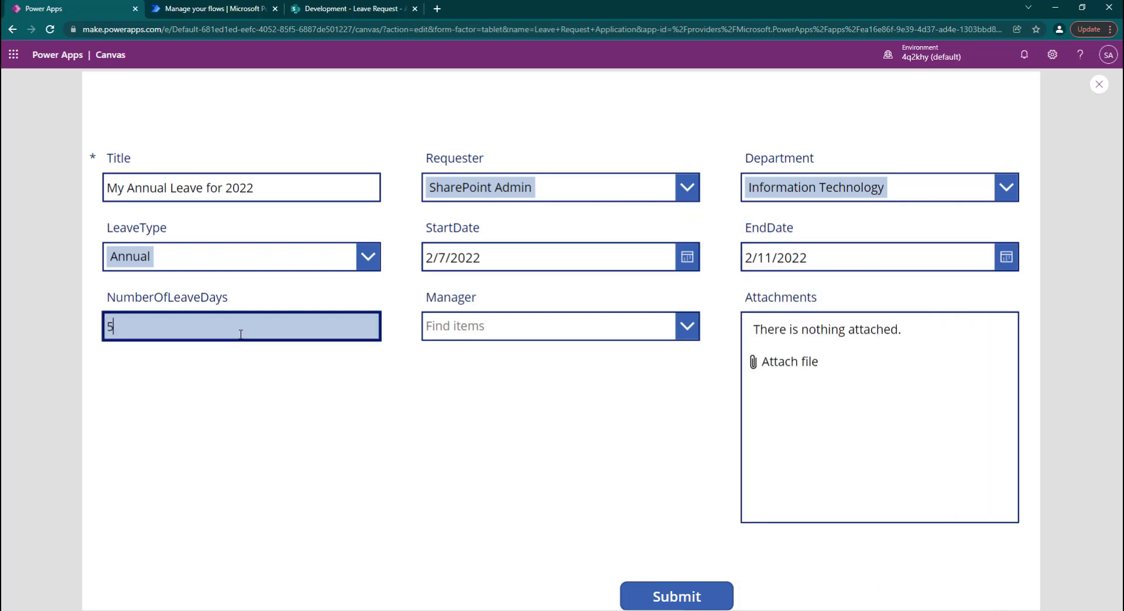
text(5)
click(501, 322)
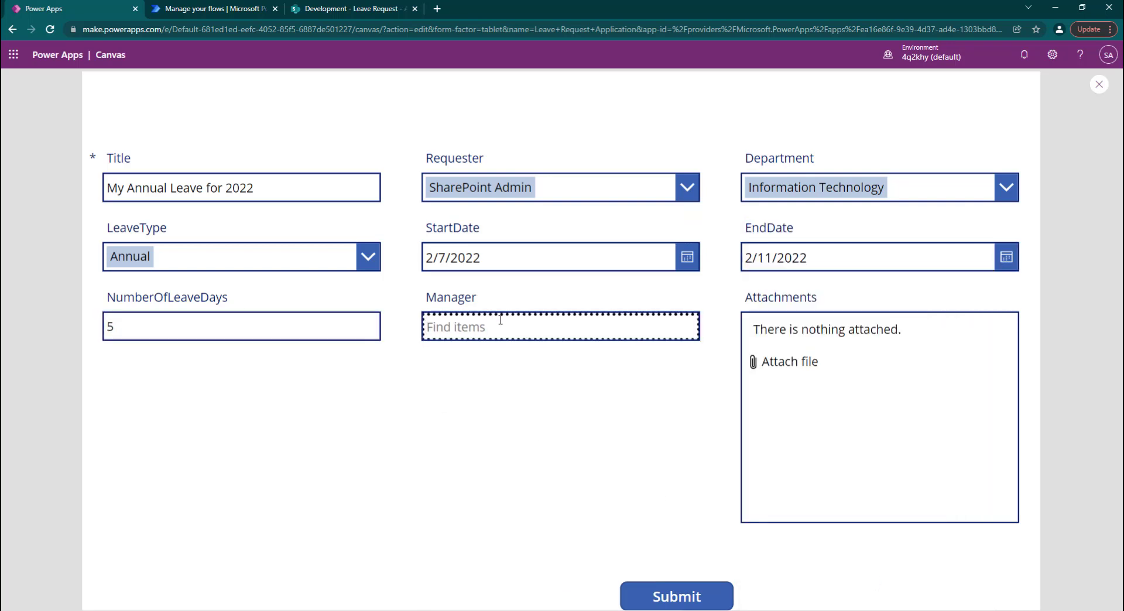
text(bab)
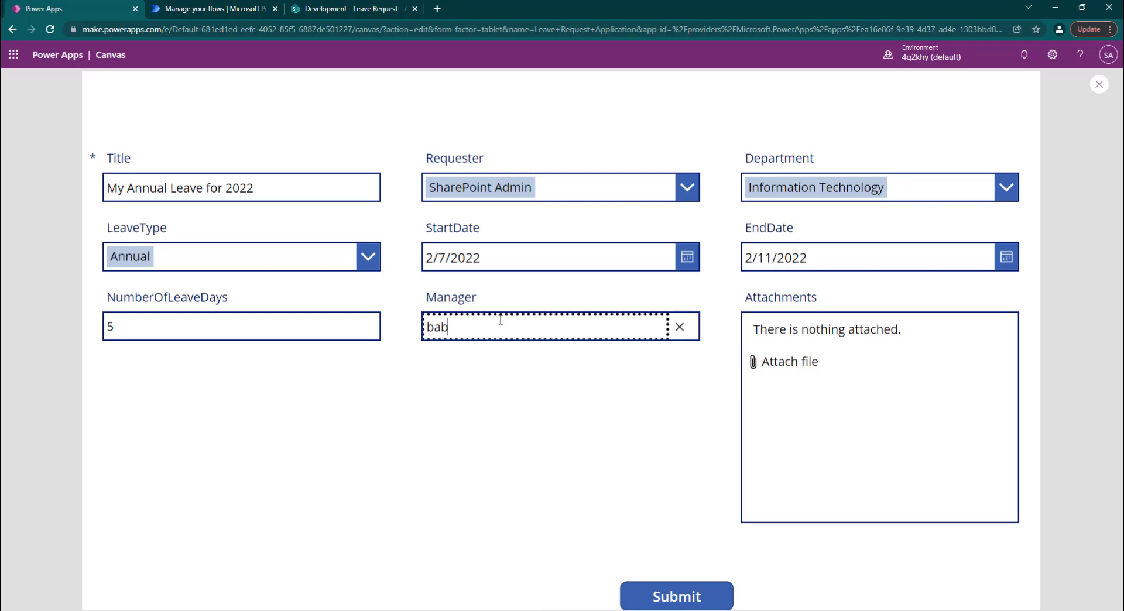
text(at)
key(BackSpace)
key(BackSpace)
key(BackSpace)
key(BackSpace)
key(BackSpace)
text(shar)
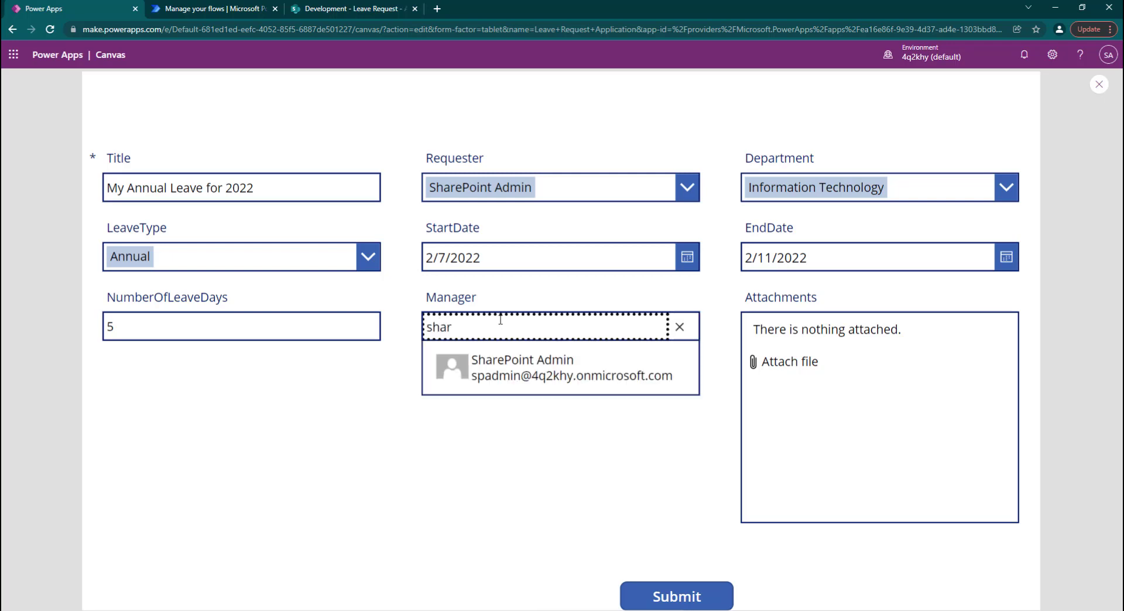
click(493, 360)
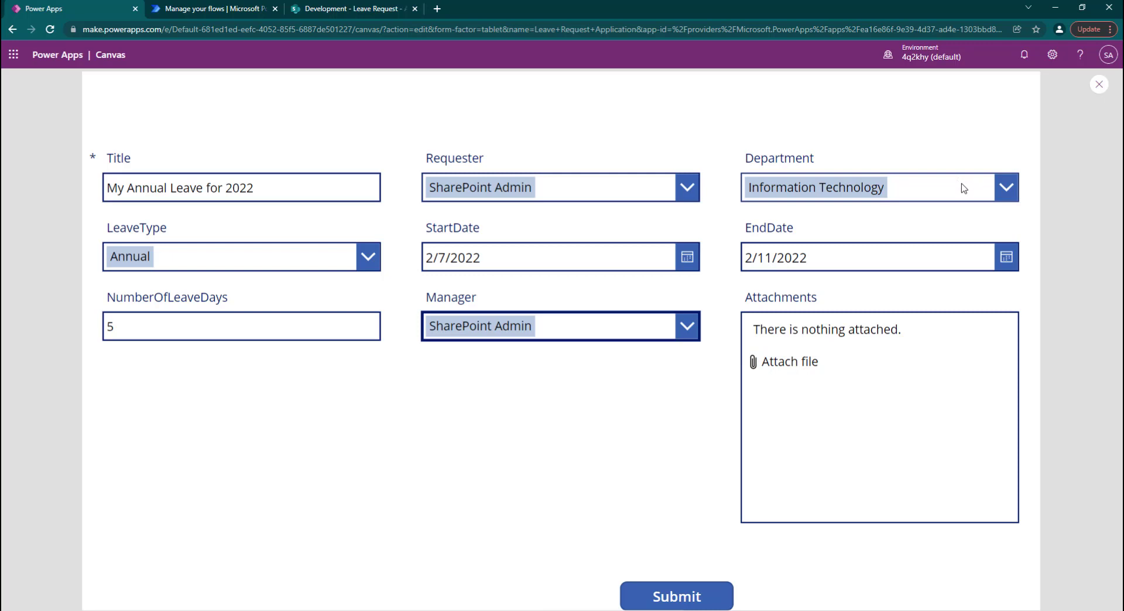
Submit the test request, close the preview and check the refreshed Leave Request list in SharePoint for the new item
click(668, 600)
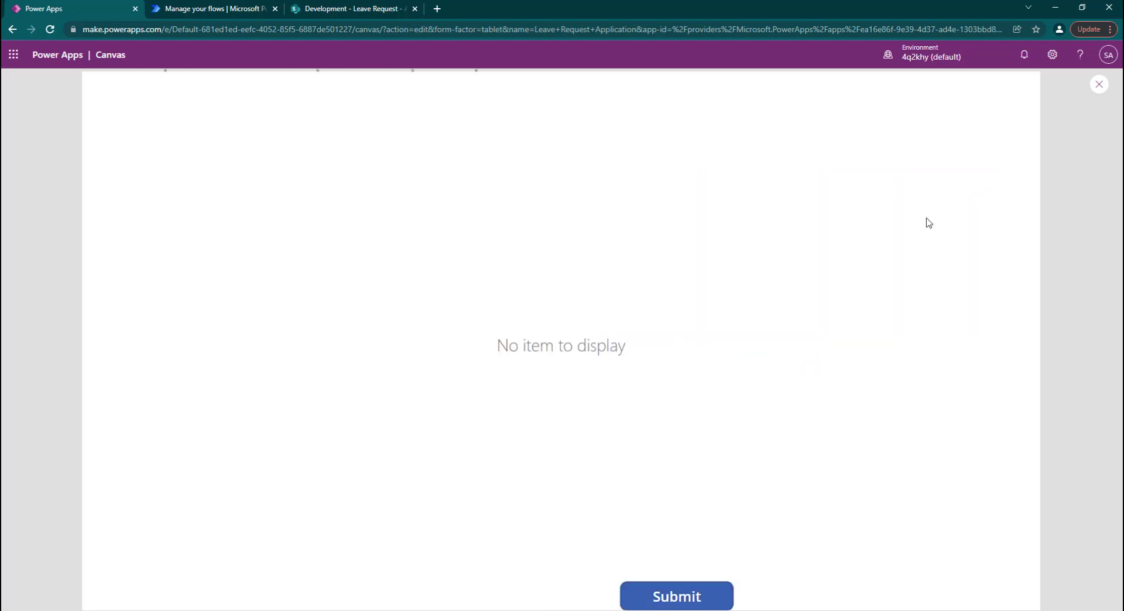
click(1101, 85)
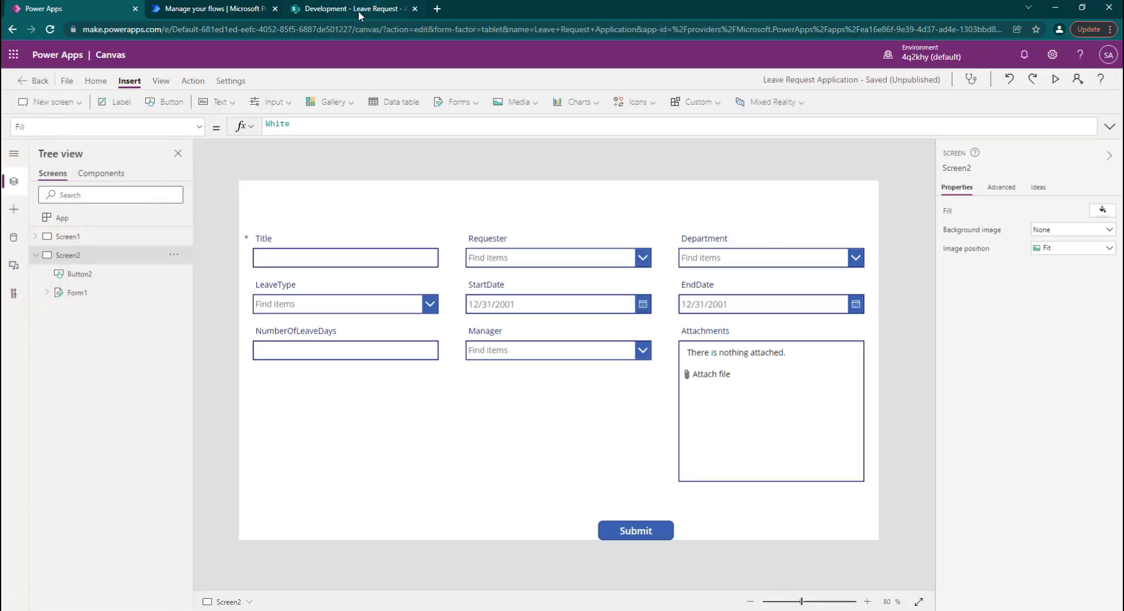
click(357, 10)
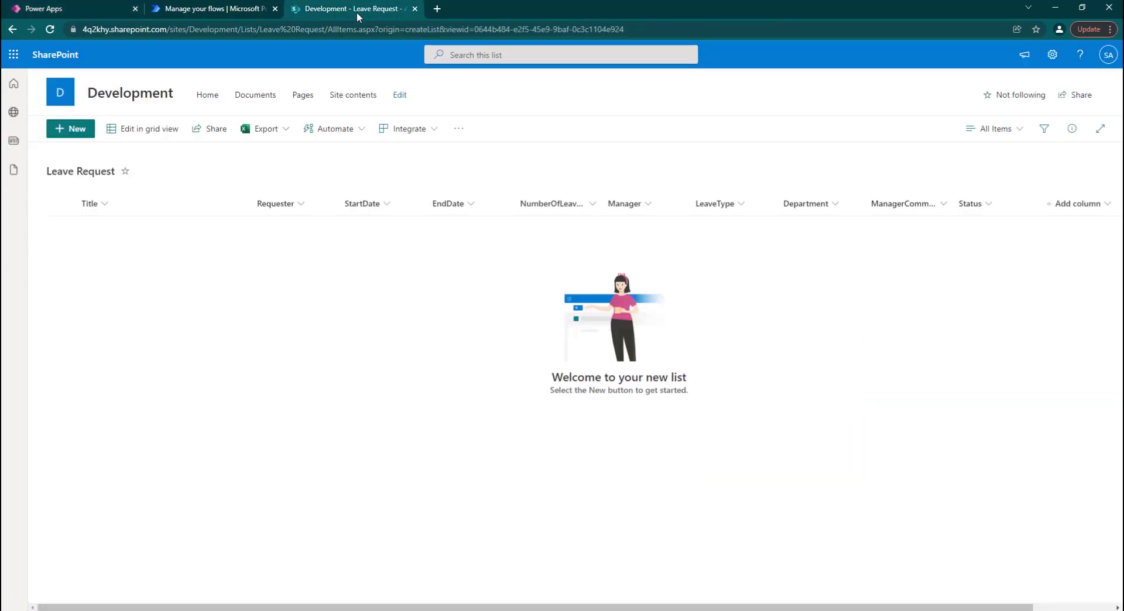
click(50, 25)
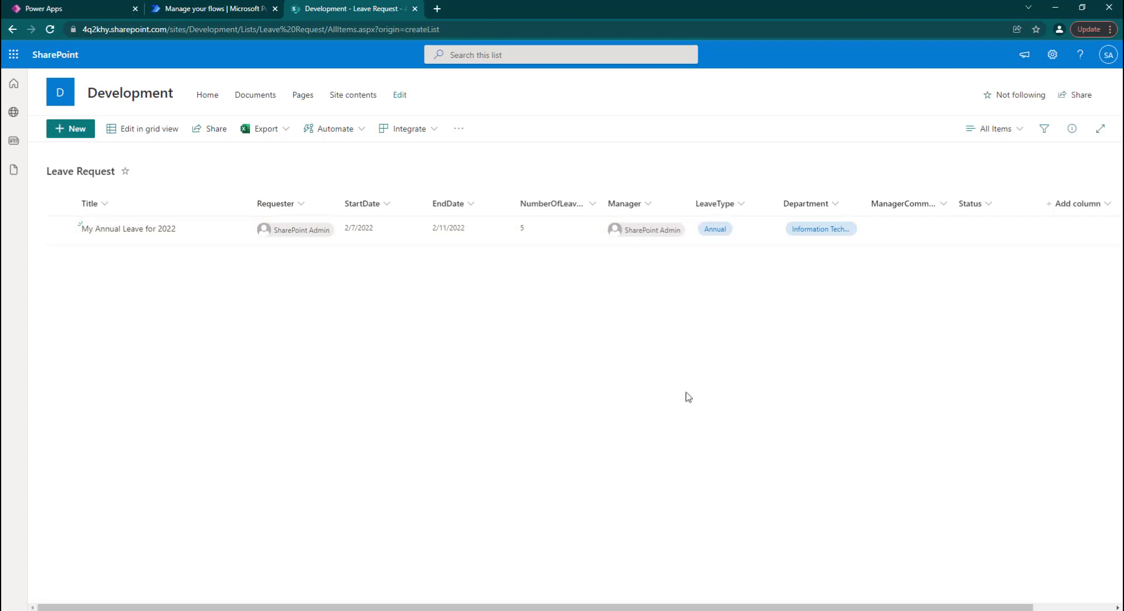
drag(359, 609, 489, 609)
drag(697, 609, 780, 608)
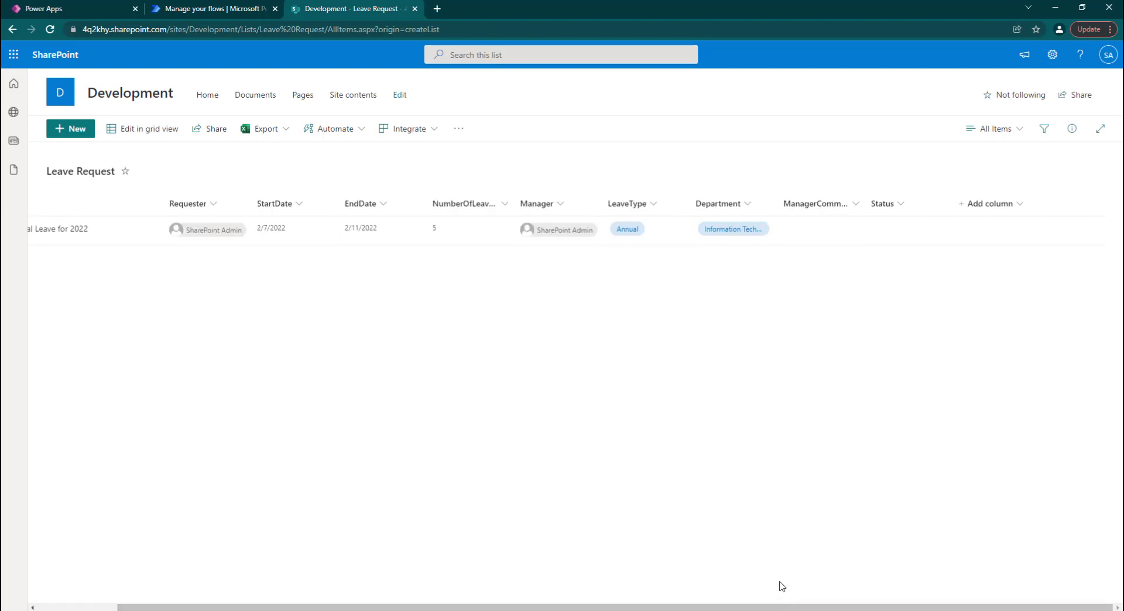
Edit the list's Status column so its default value is Pending Manager Approval and save the column
click(883, 204)
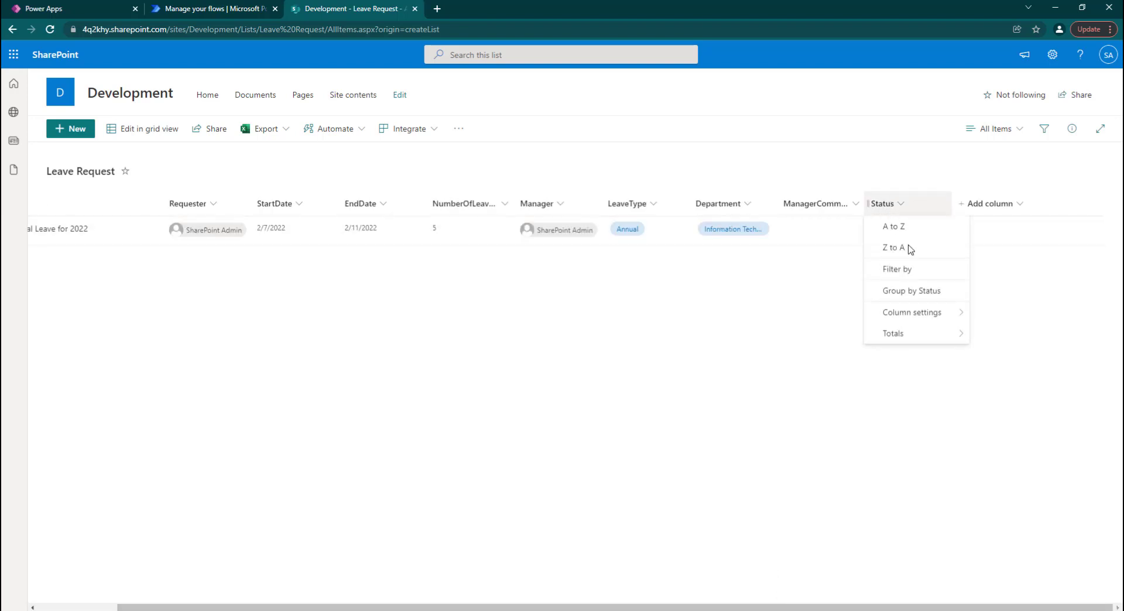
mouse_move(917, 315)
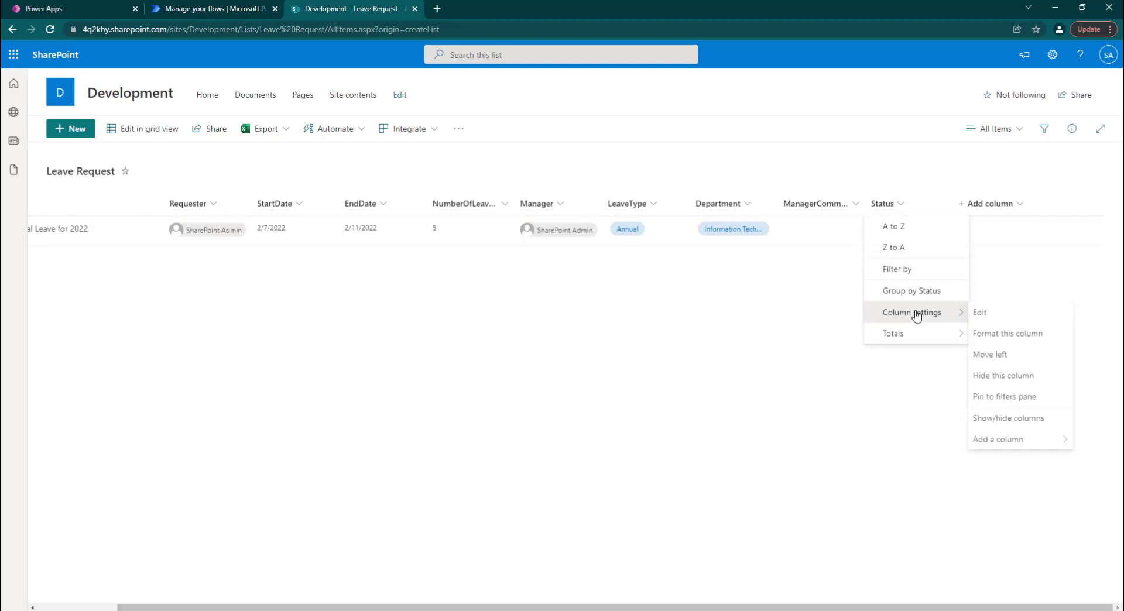
click(989, 317)
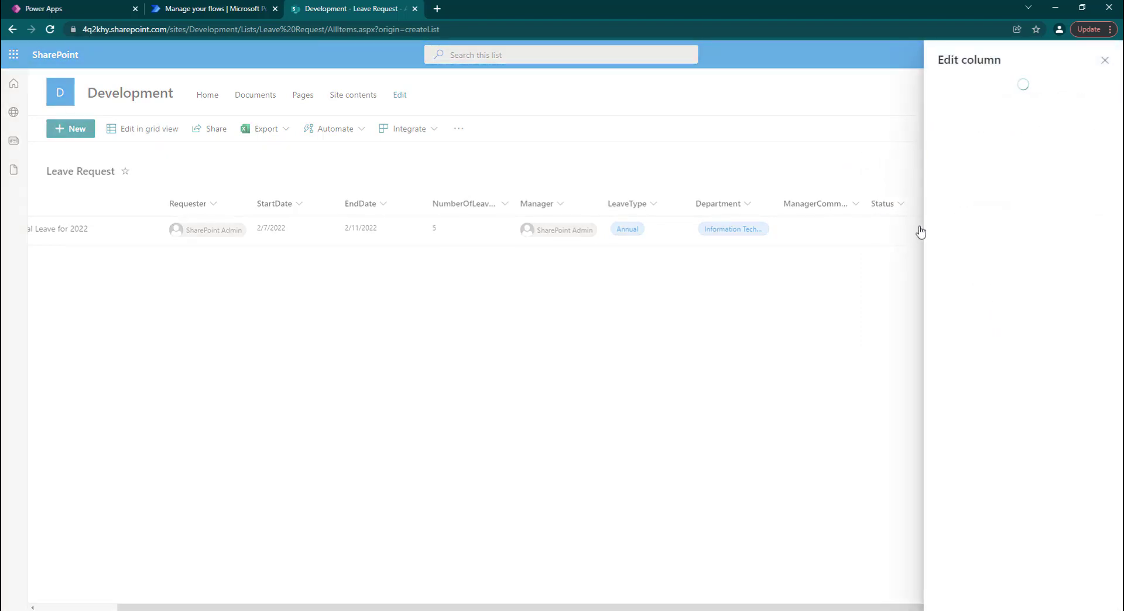
click(979, 400)
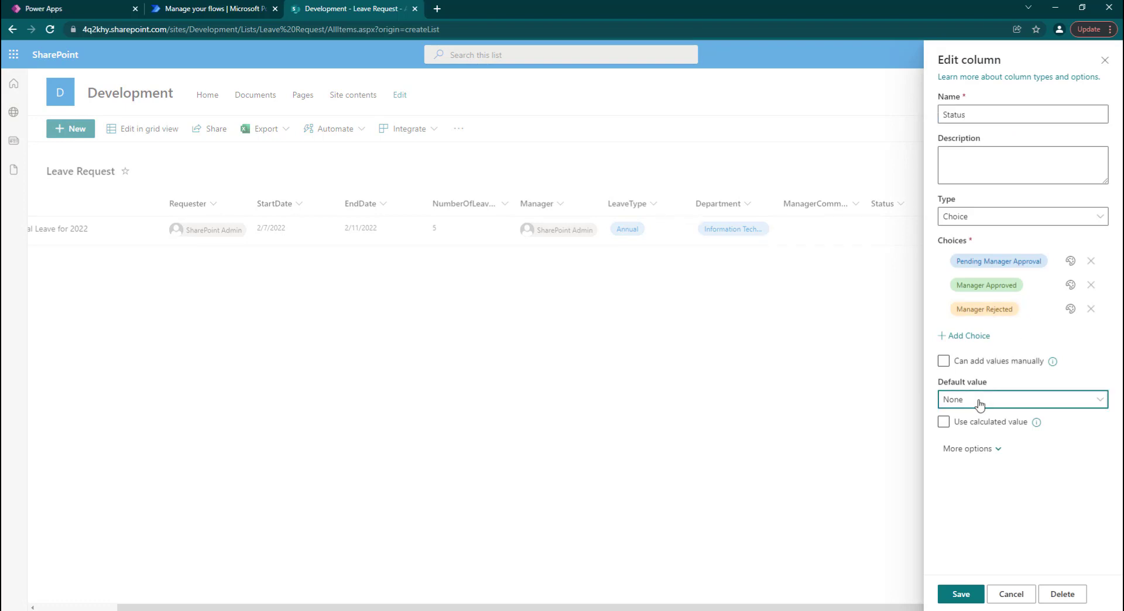
click(986, 403)
click(986, 440)
click(961, 594)
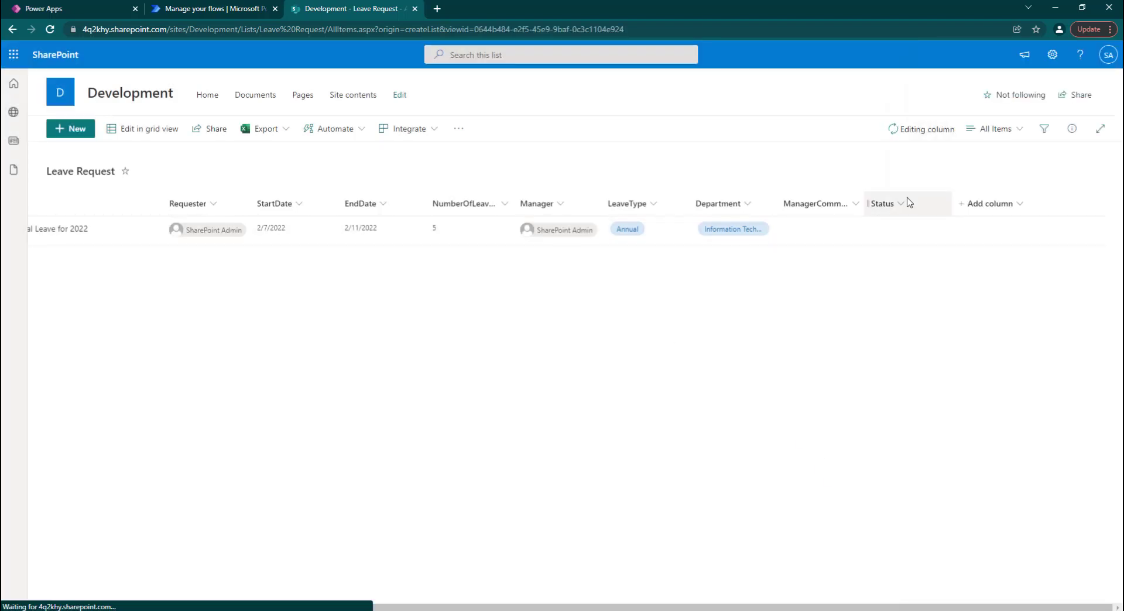
Switch back to Power Apps and move the Submit button on Screen2 to X 1088, Y 716
click(235, 8)
click(103, 6)
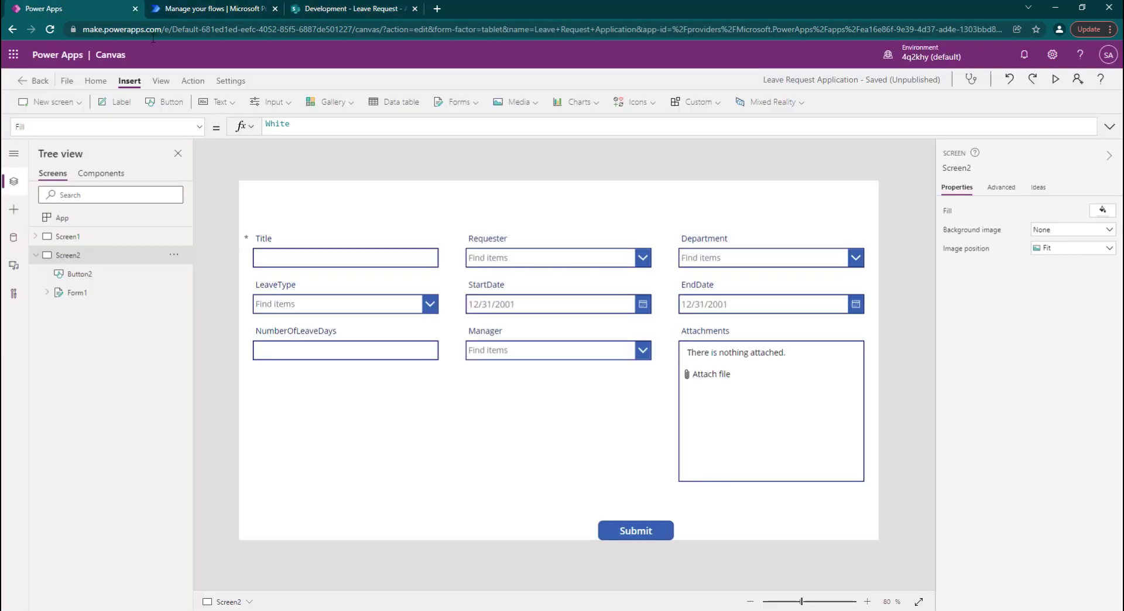
click(565, 434)
click(439, 497)
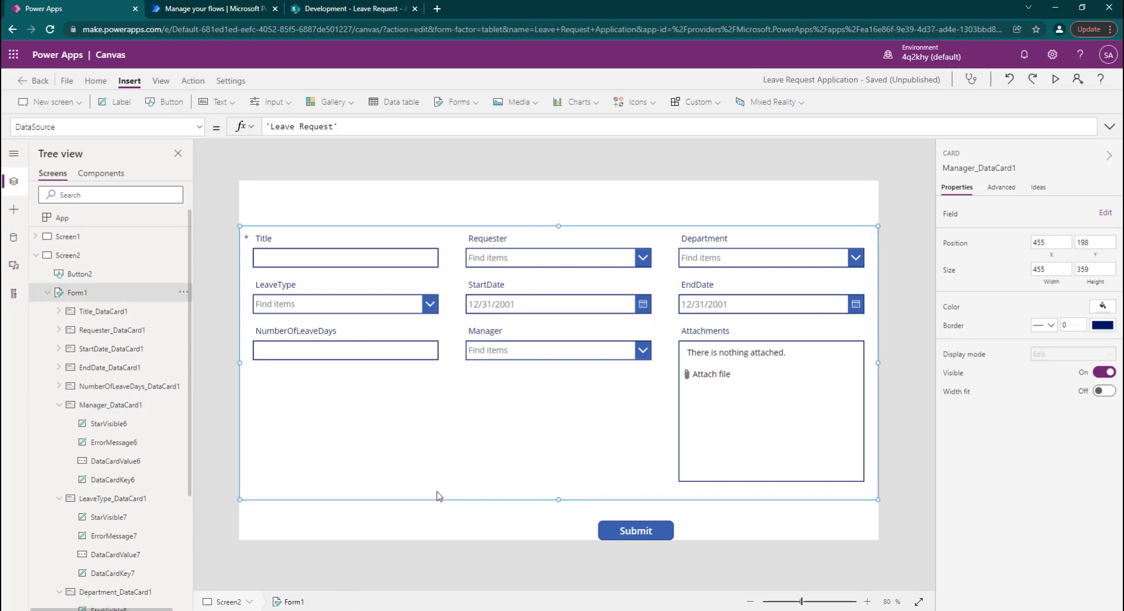
click(51, 257)
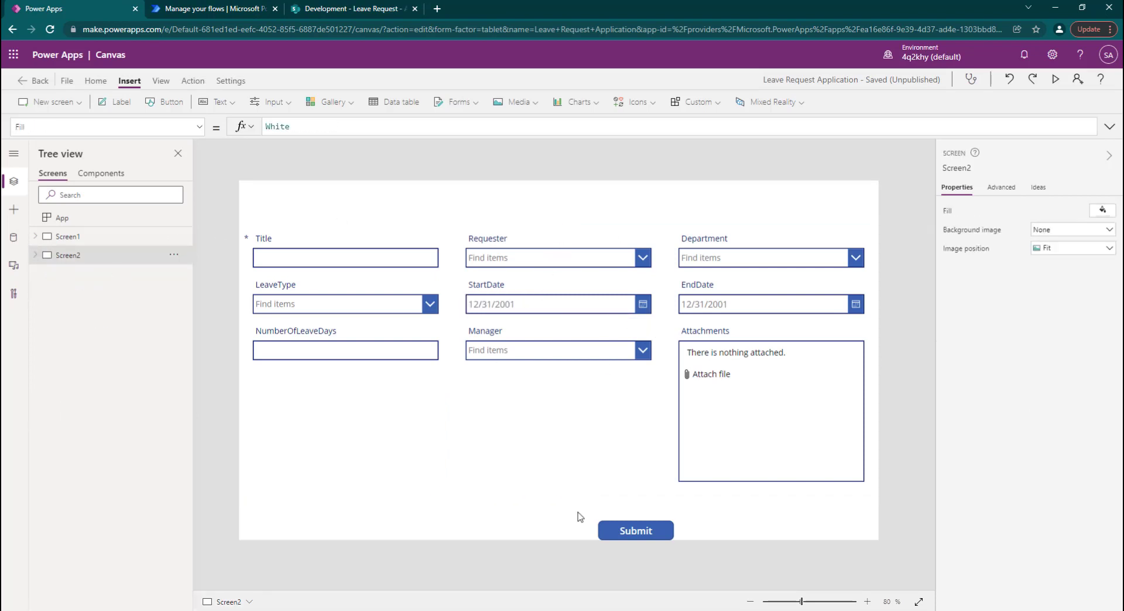
drag(626, 530, 782, 523)
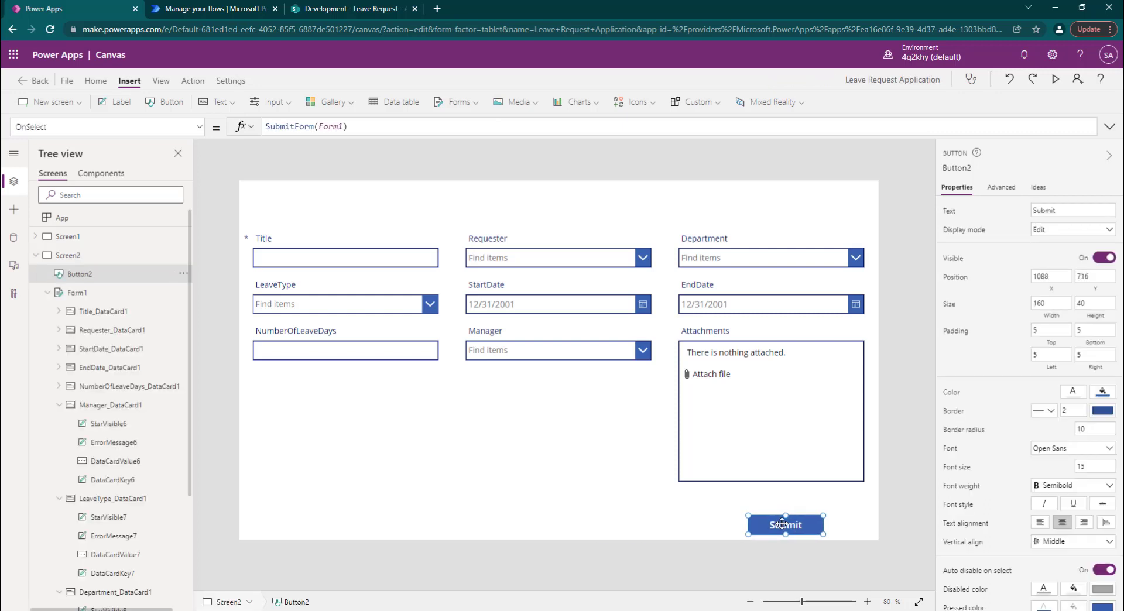
Test the NEW REQUEST button of Screen1 in preview, close the preview and reopen Screen2 for editing
click(101, 242)
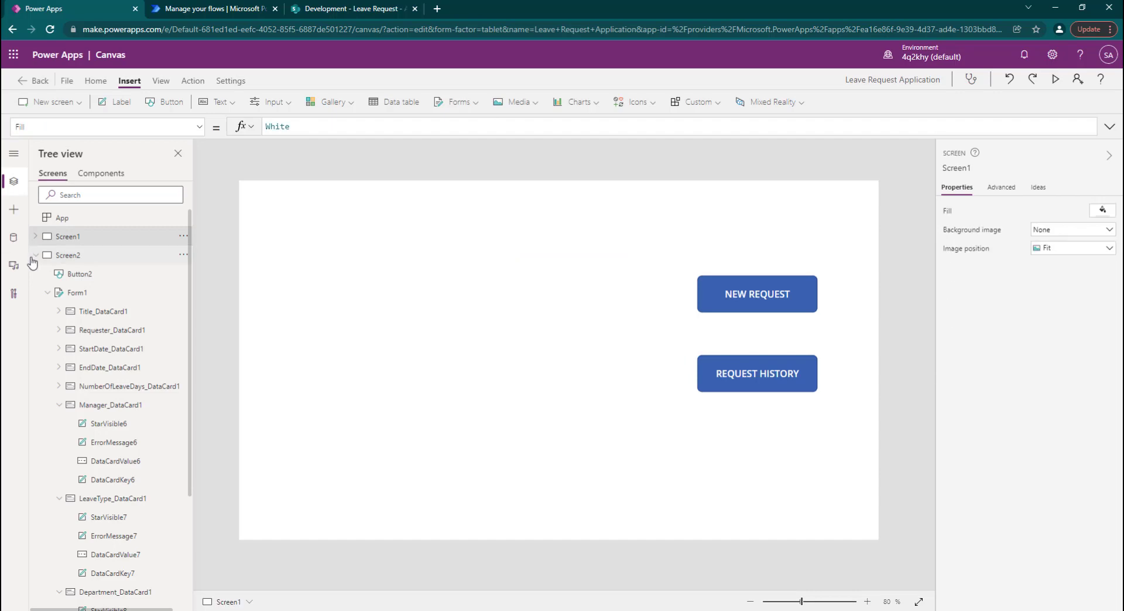
click(36, 256)
click(764, 298)
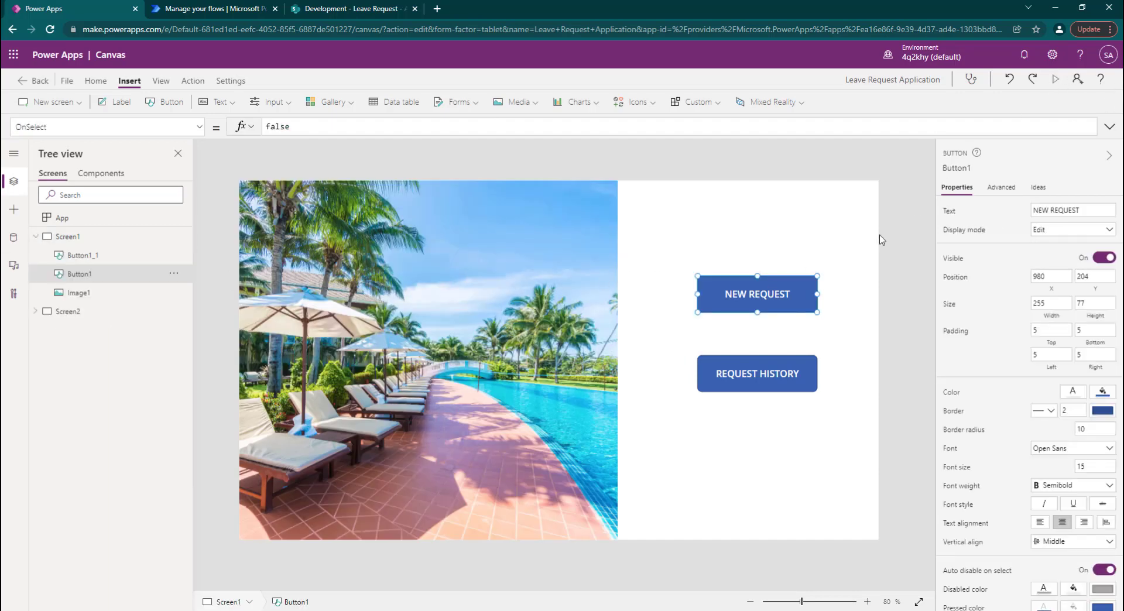
click(1056, 79)
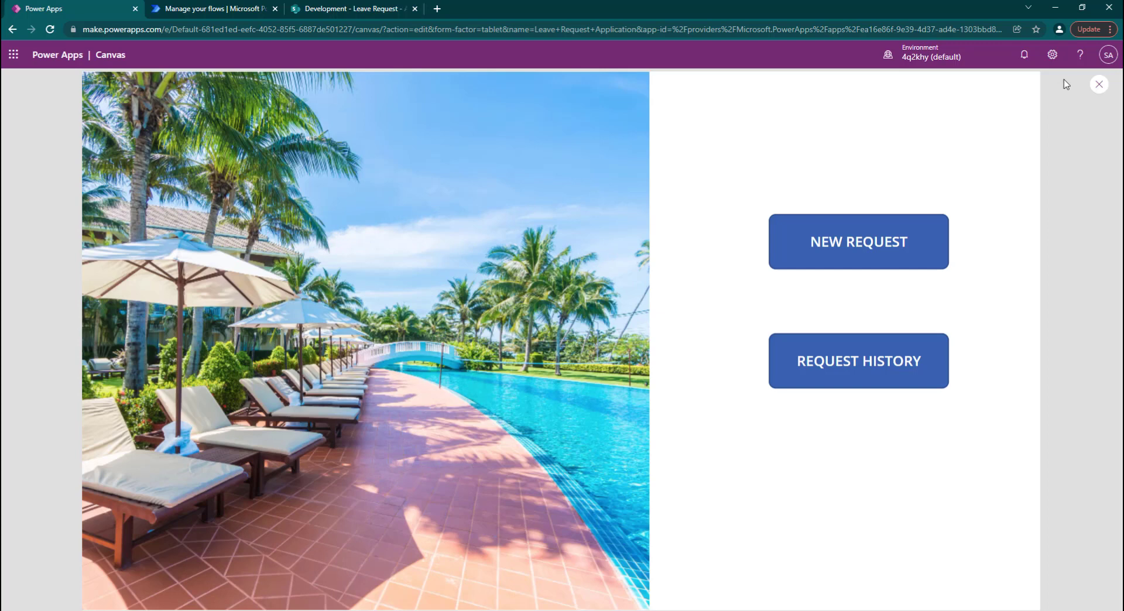
click(870, 258)
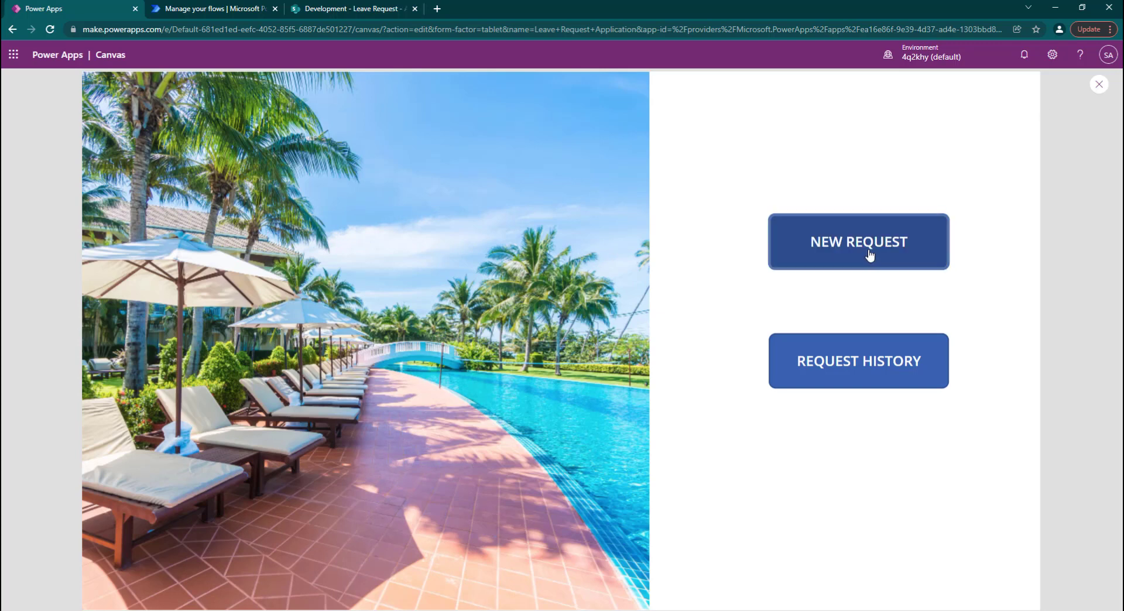
click(1099, 87)
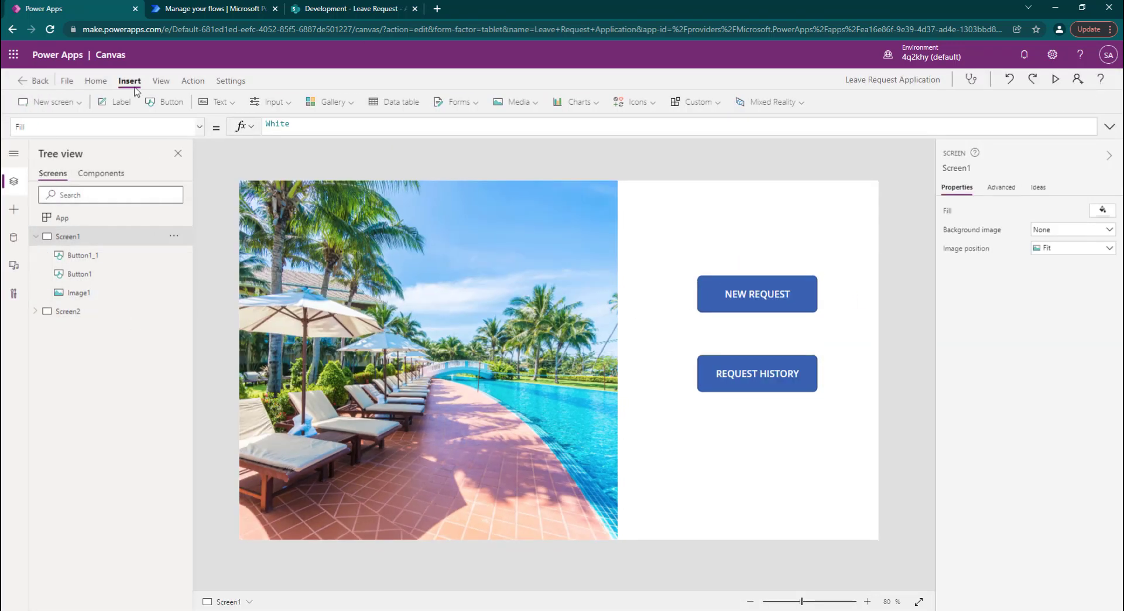
click(71, 316)
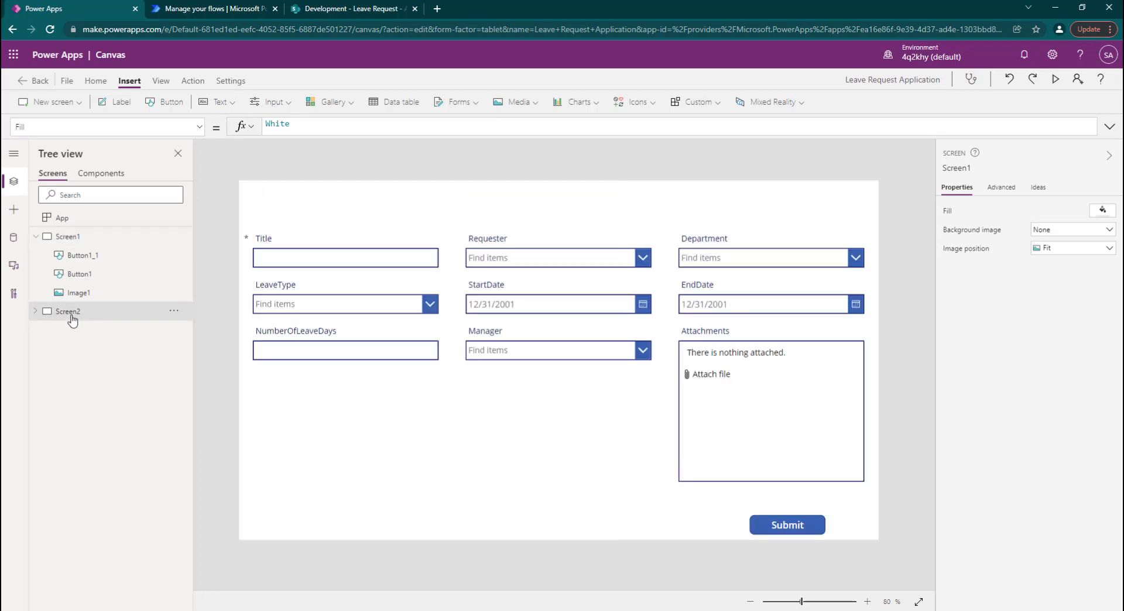
Rename Screen2 as RequestFormScreen
click(173, 311)
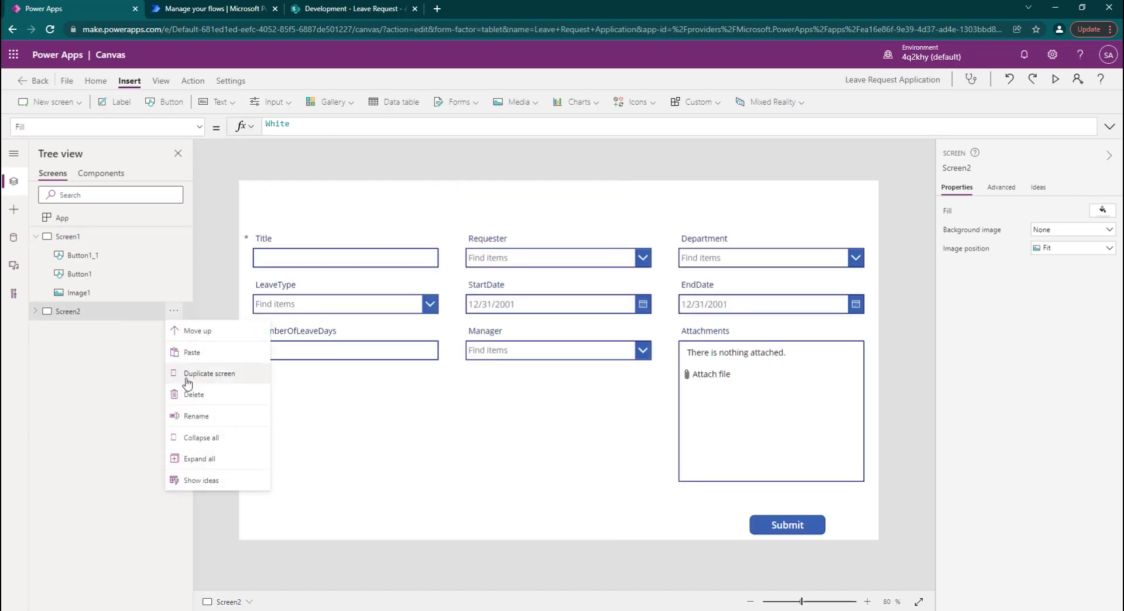
click(197, 412)
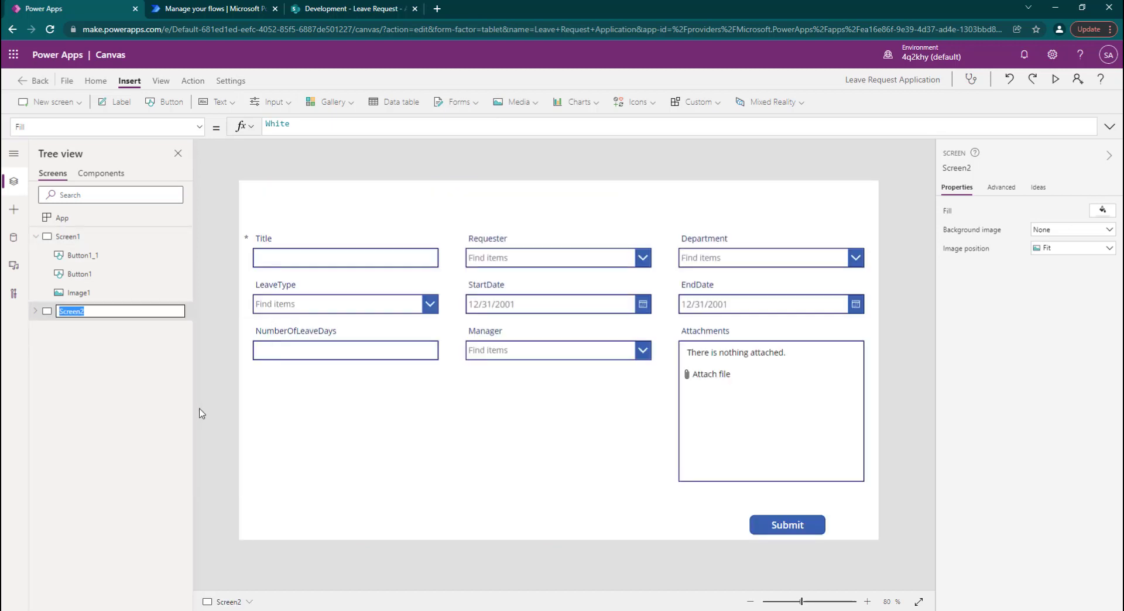
text(RequestForm)
key(Escape)
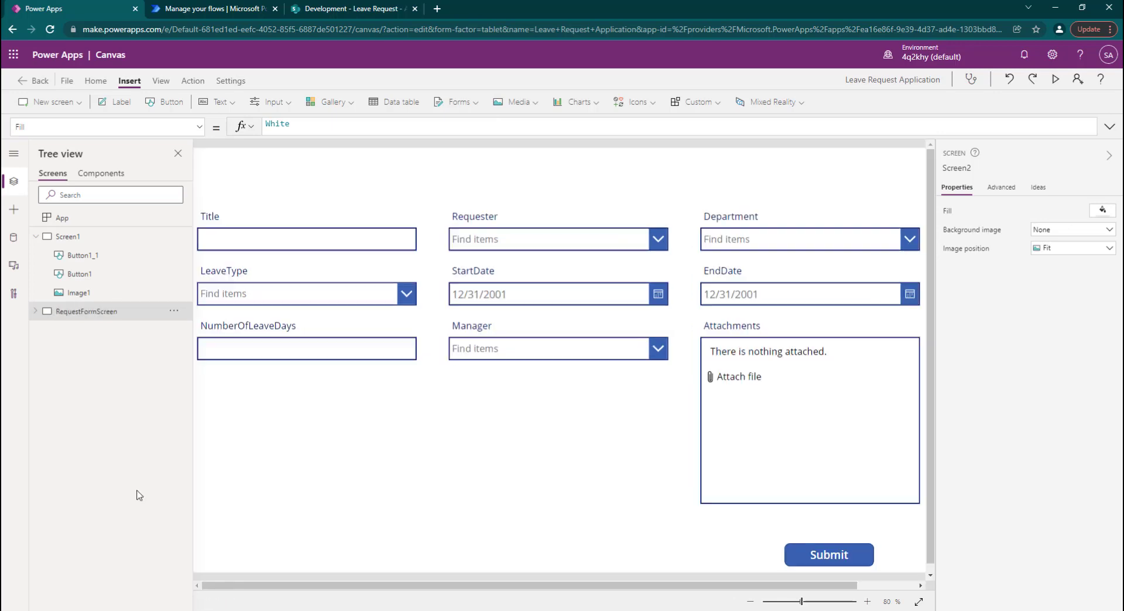
Rename Screen1 as HomeScreen
click(143, 240)
click(175, 237)
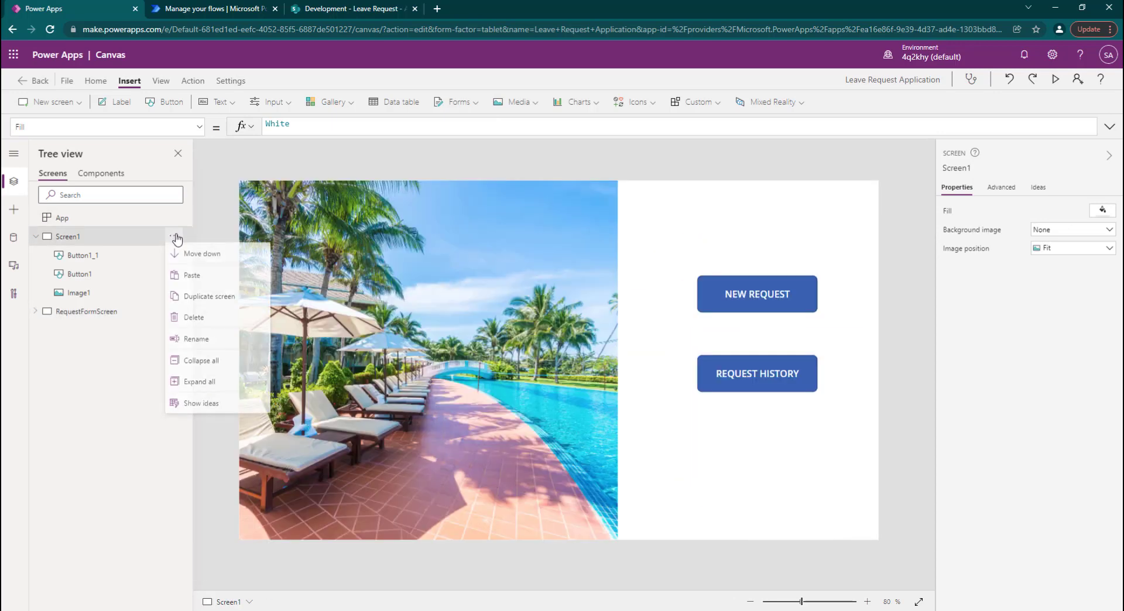
click(195, 341)
text(HomeScree)
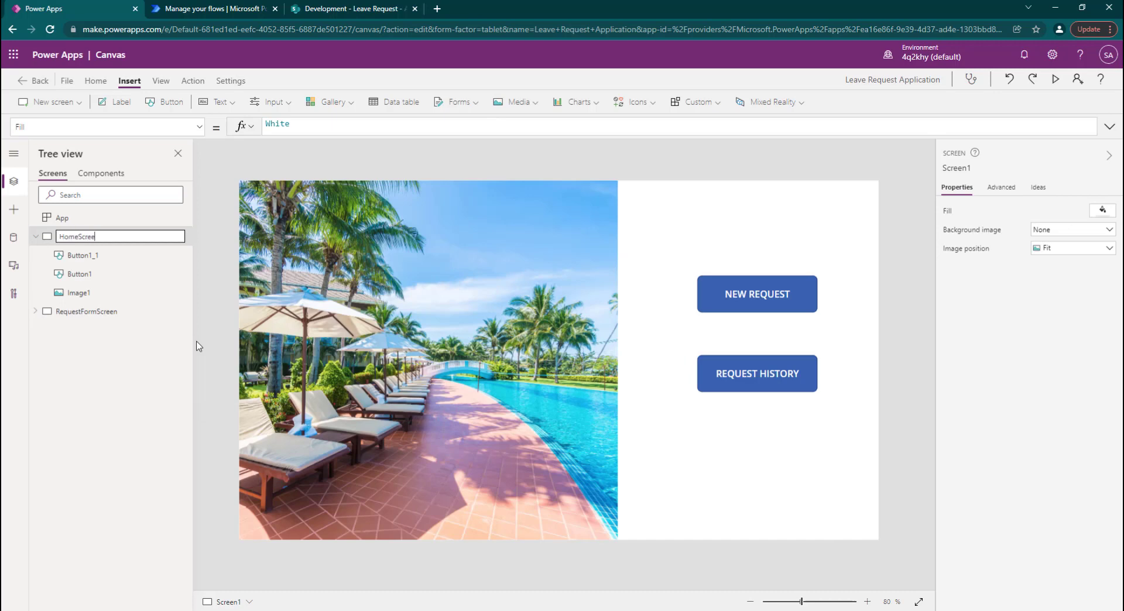
text(n)
key(Return)
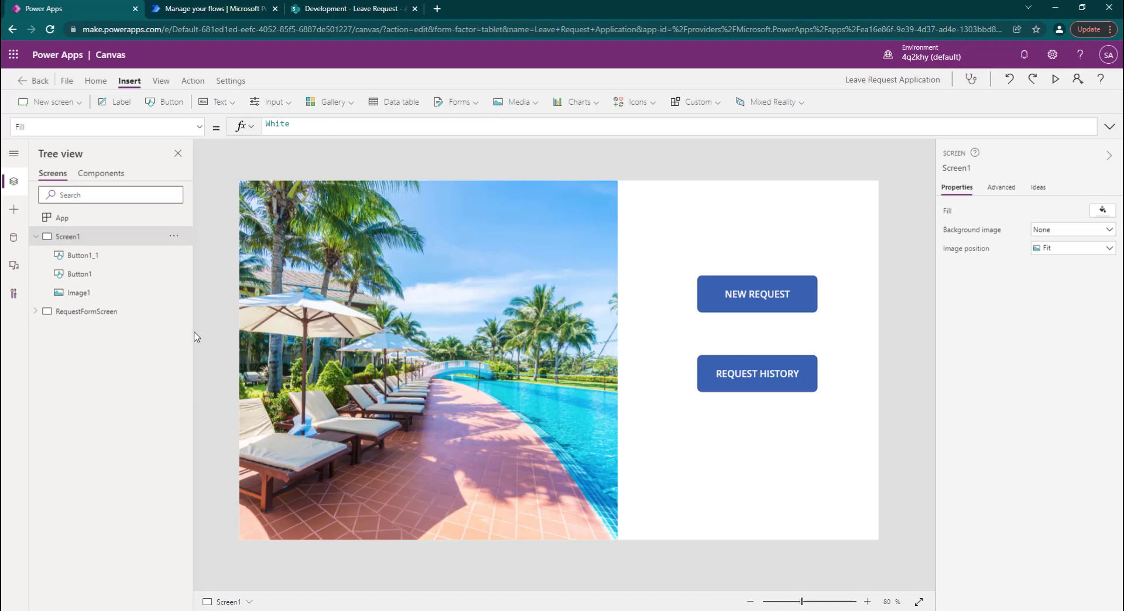
Set the NEW REQUEST button's OnSelect formula to Navigate(RequestFormScreen)
click(732, 300)
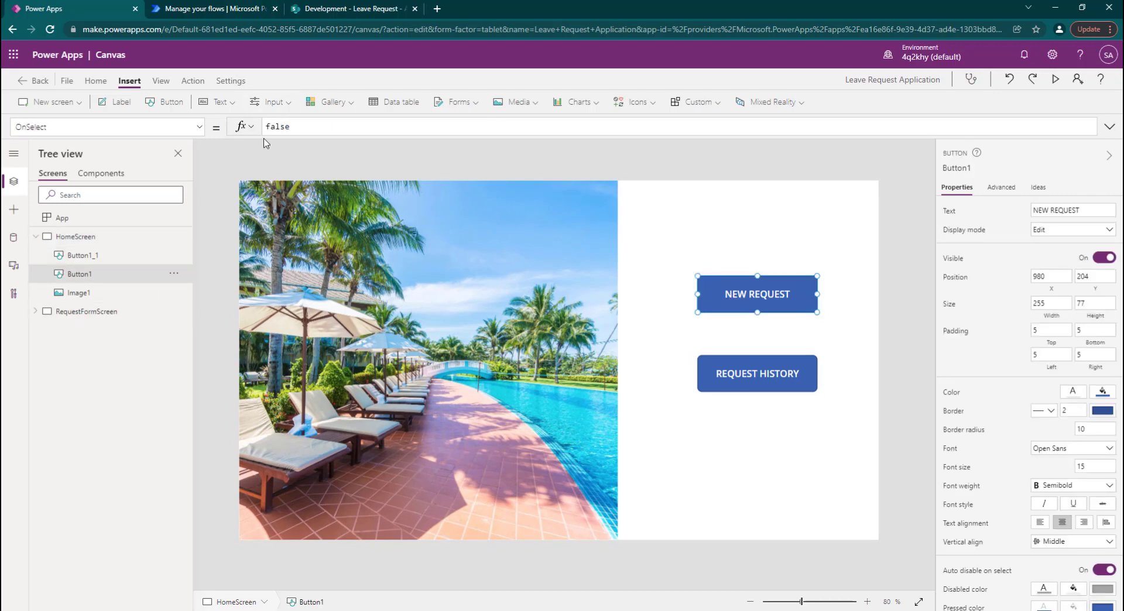
double_click(277, 126)
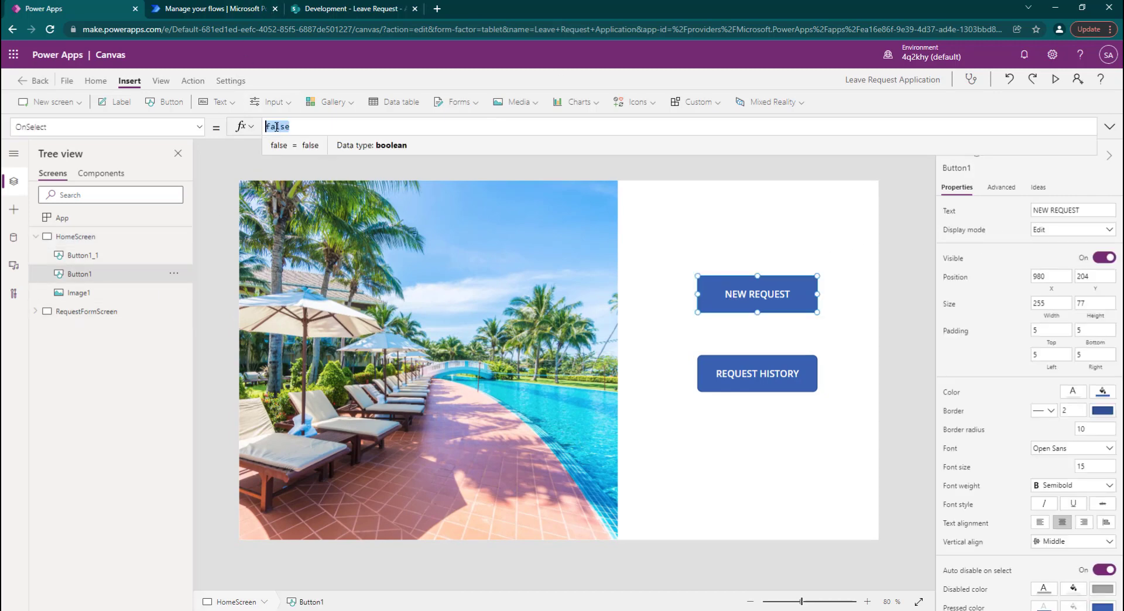
text(Navi)
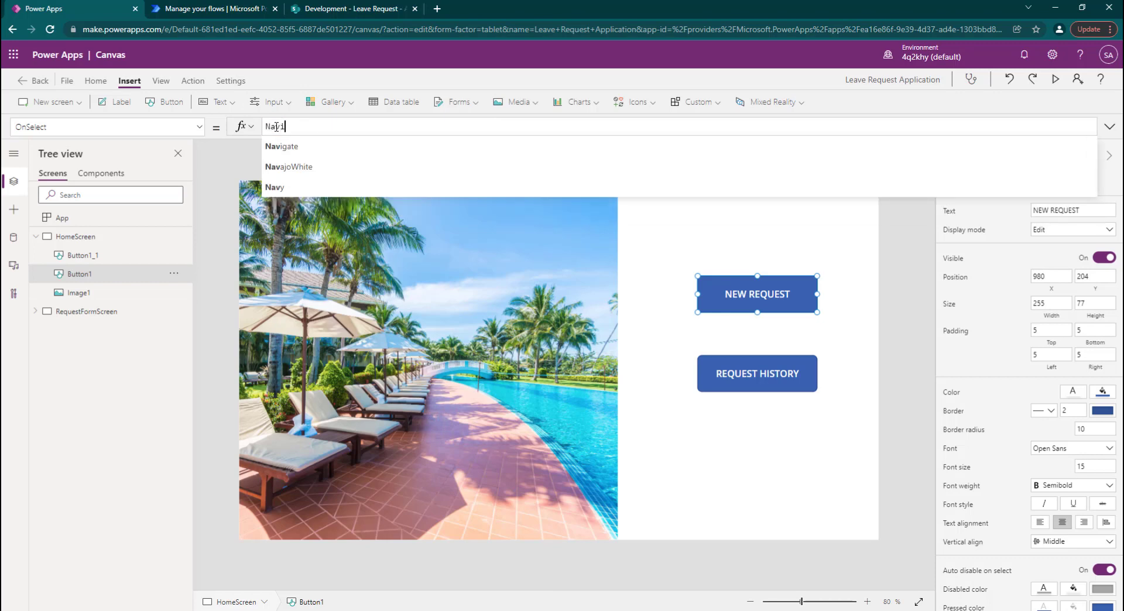
text(gat)
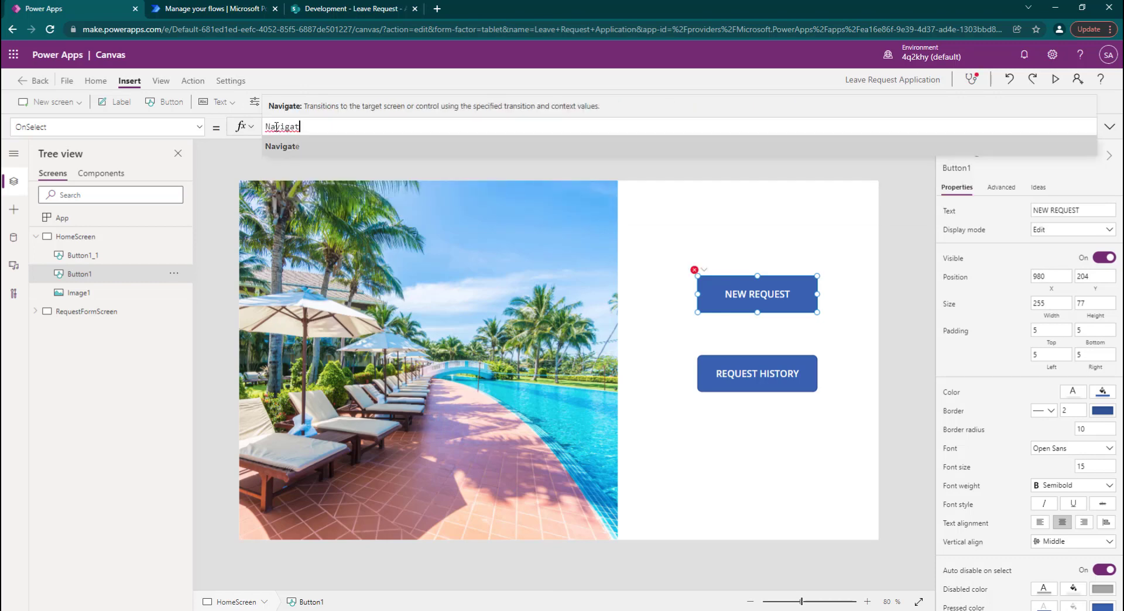
text(e(R)
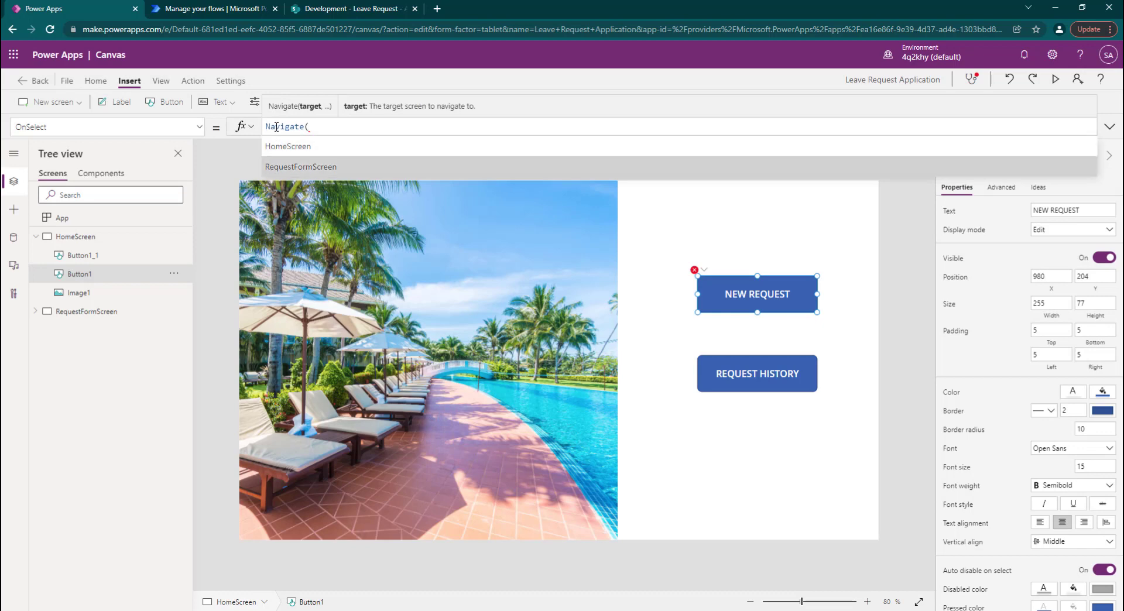
key(Tab)
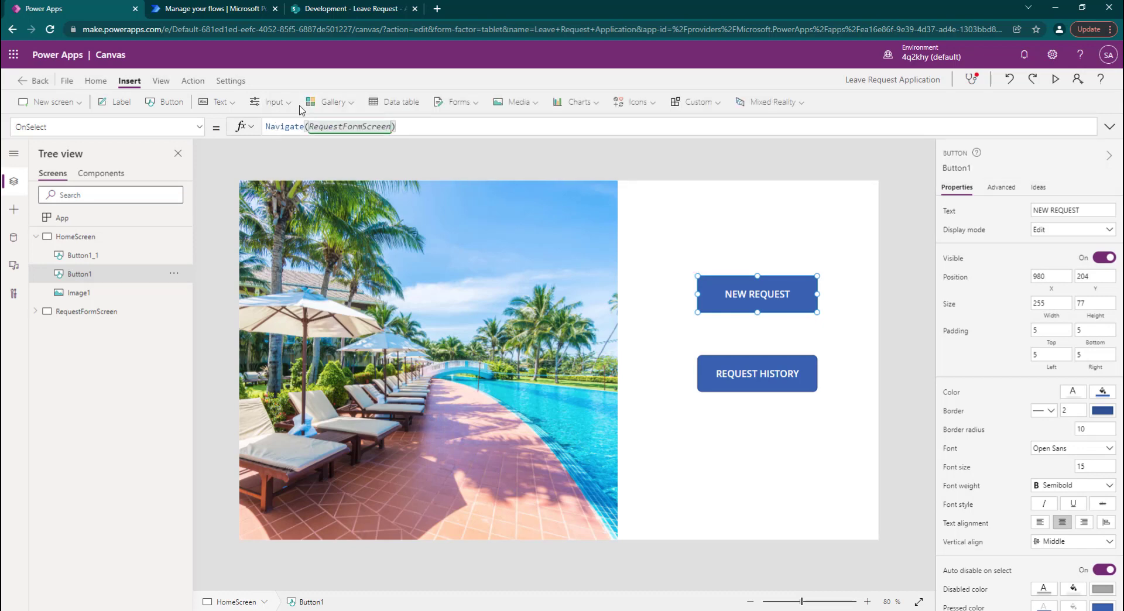
Preview the app from HomeScreen, test the NEW REQUEST button and close the preview
click(1057, 80)
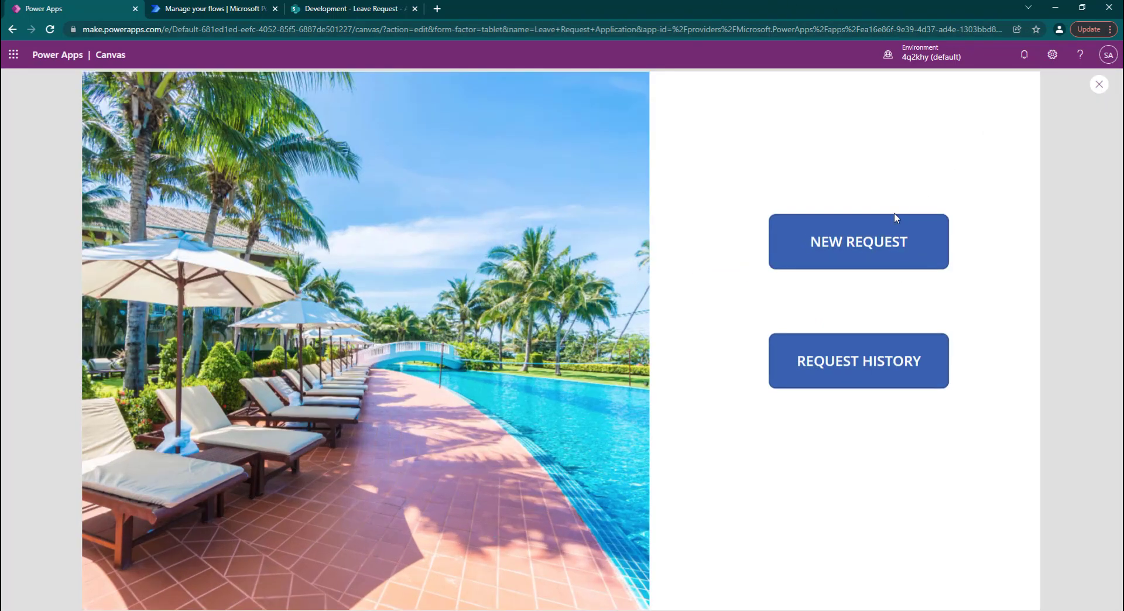
click(858, 254)
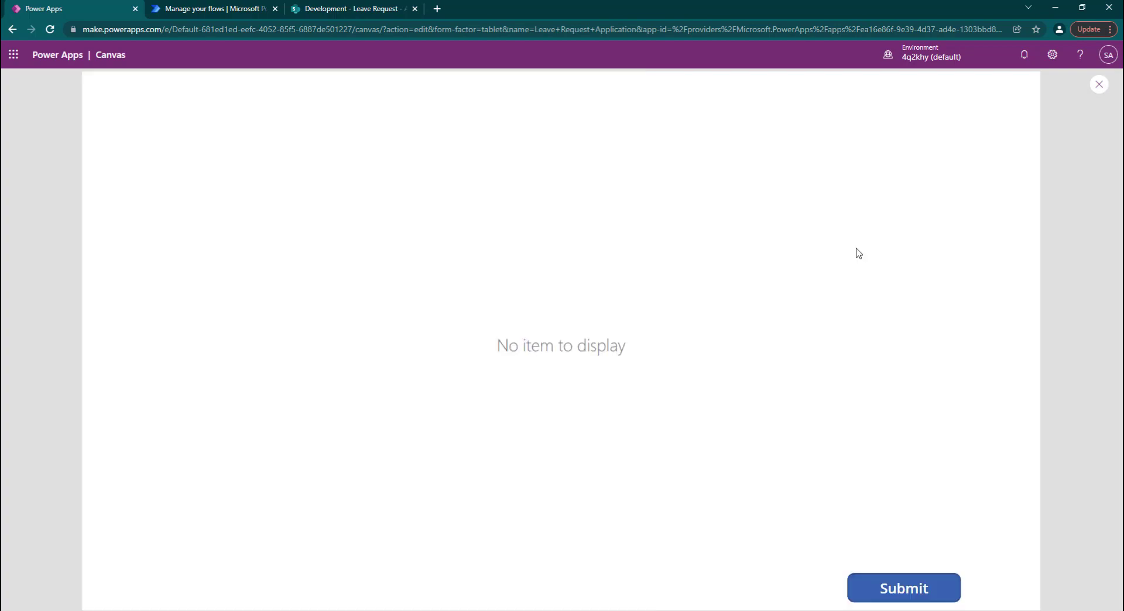
click(1099, 85)
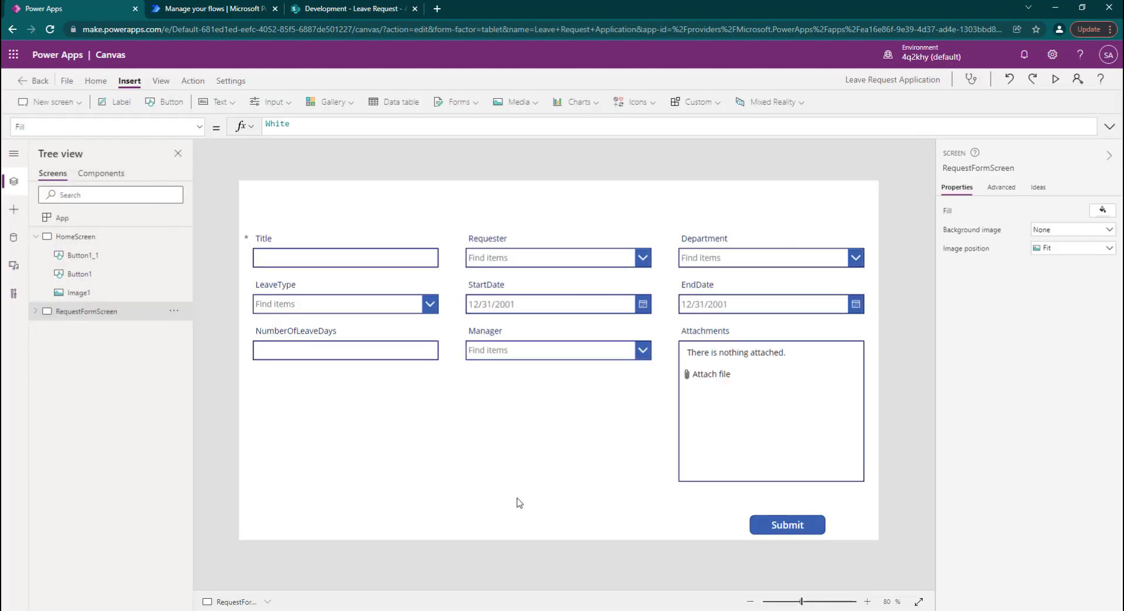
Switch the request form's default mode to View and back to New, and check the form screen in preview
click(517, 498)
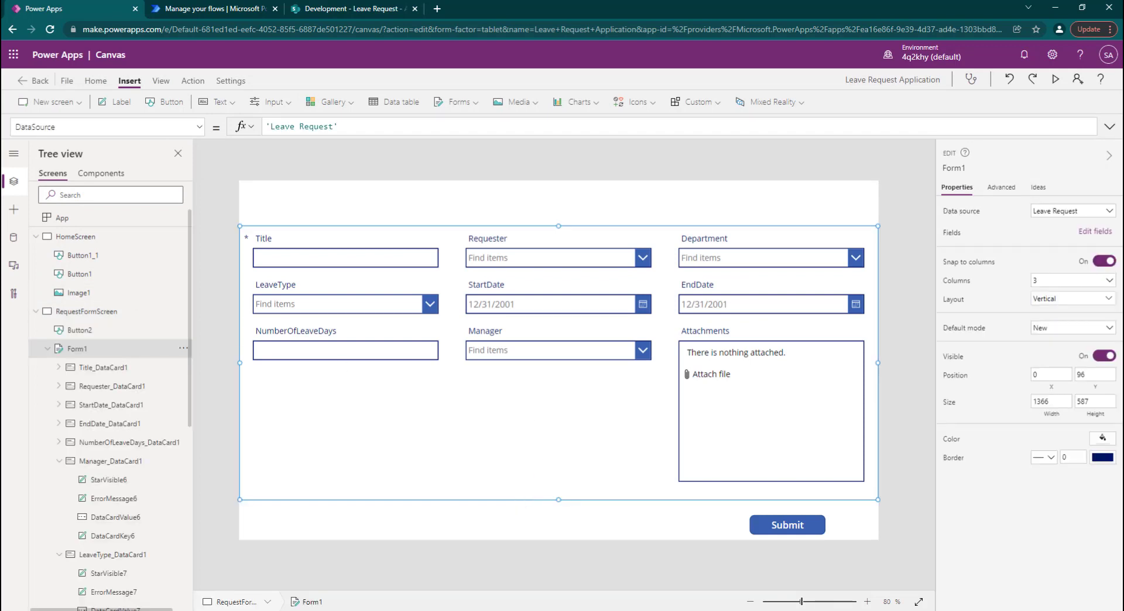
click(47, 349)
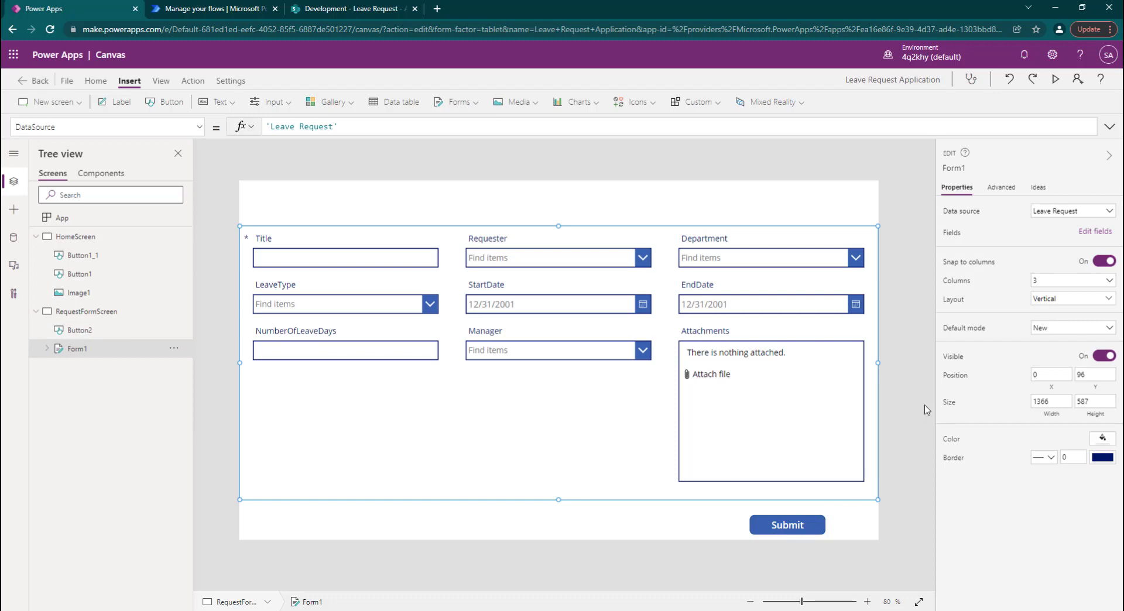
click(1047, 331)
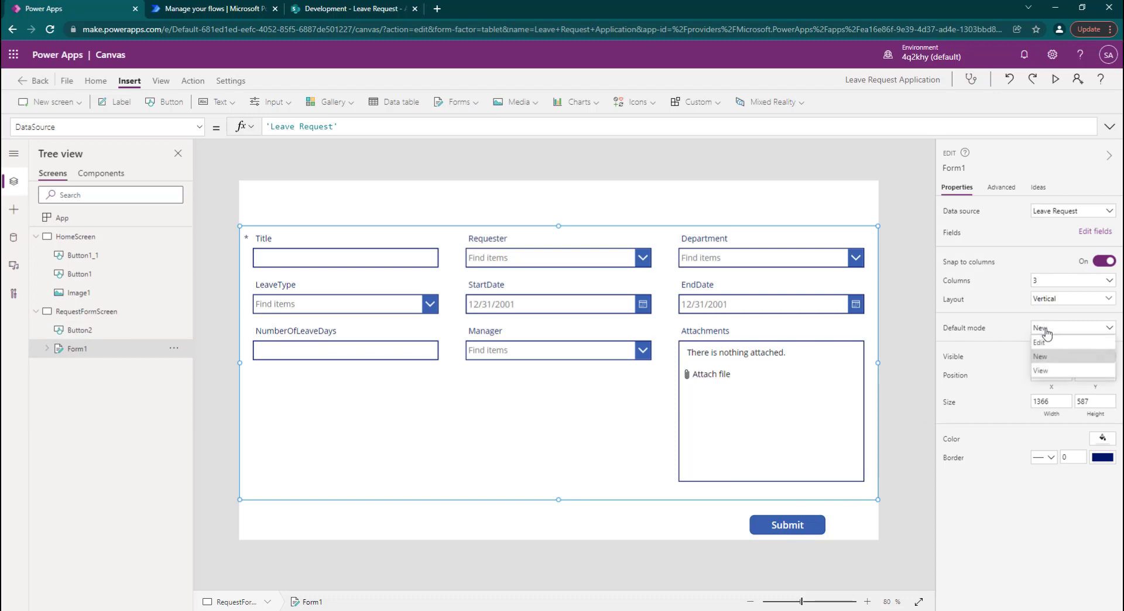
click(1049, 371)
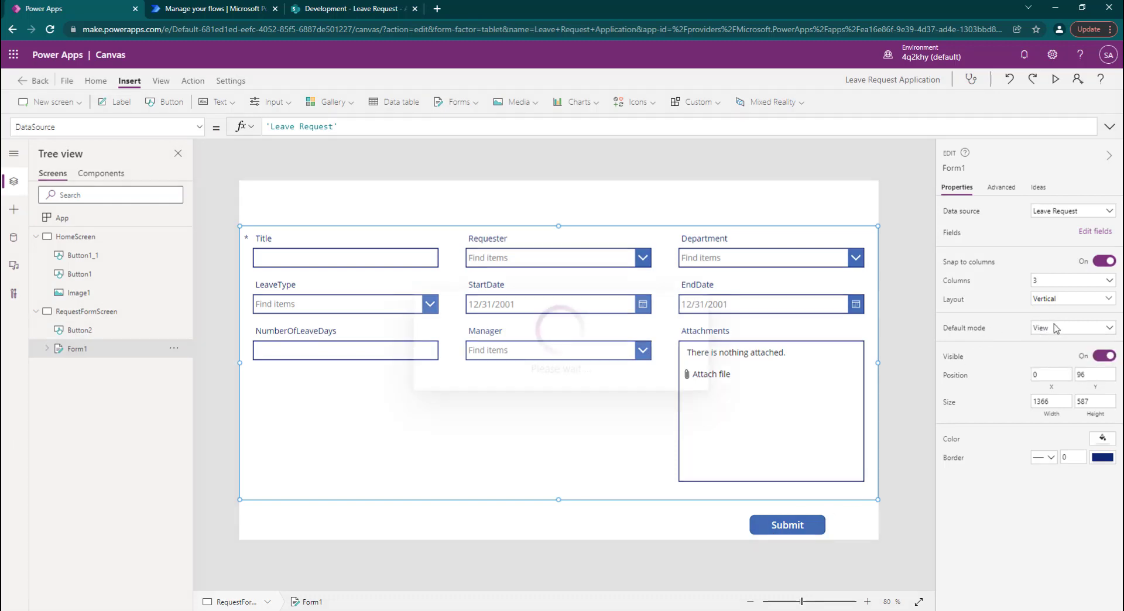
click(1054, 329)
click(1047, 363)
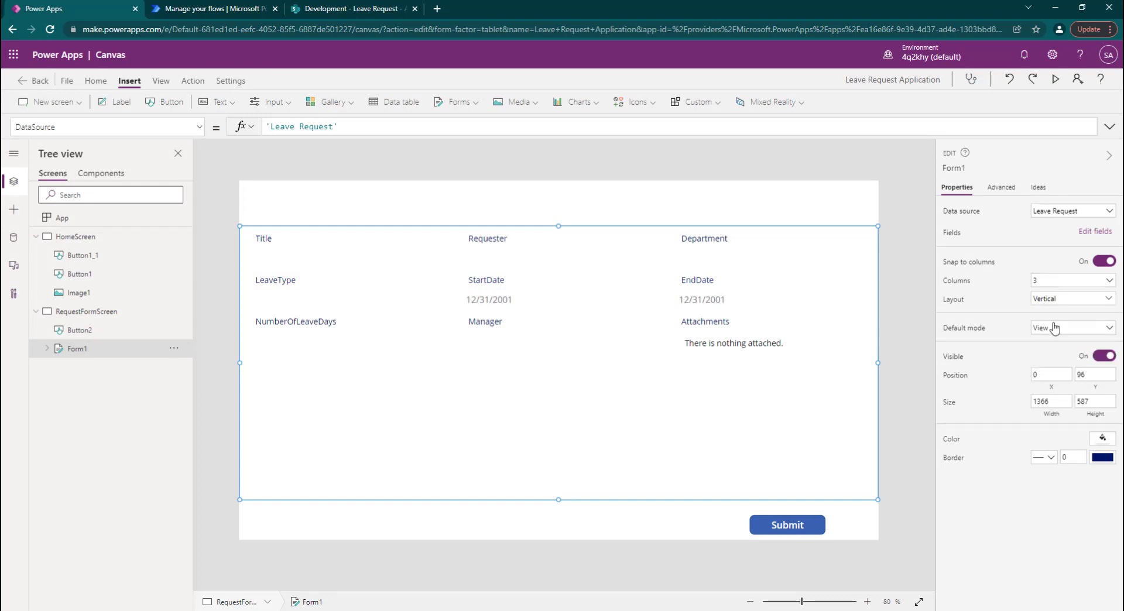
click(1054, 329)
click(1047, 356)
click(1055, 79)
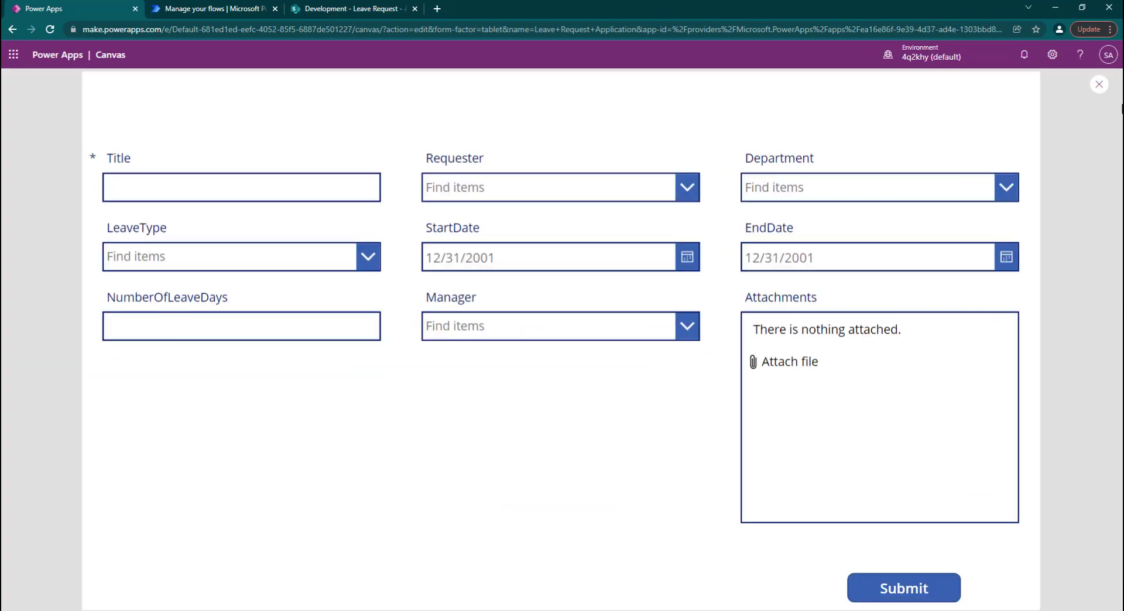
click(1100, 86)
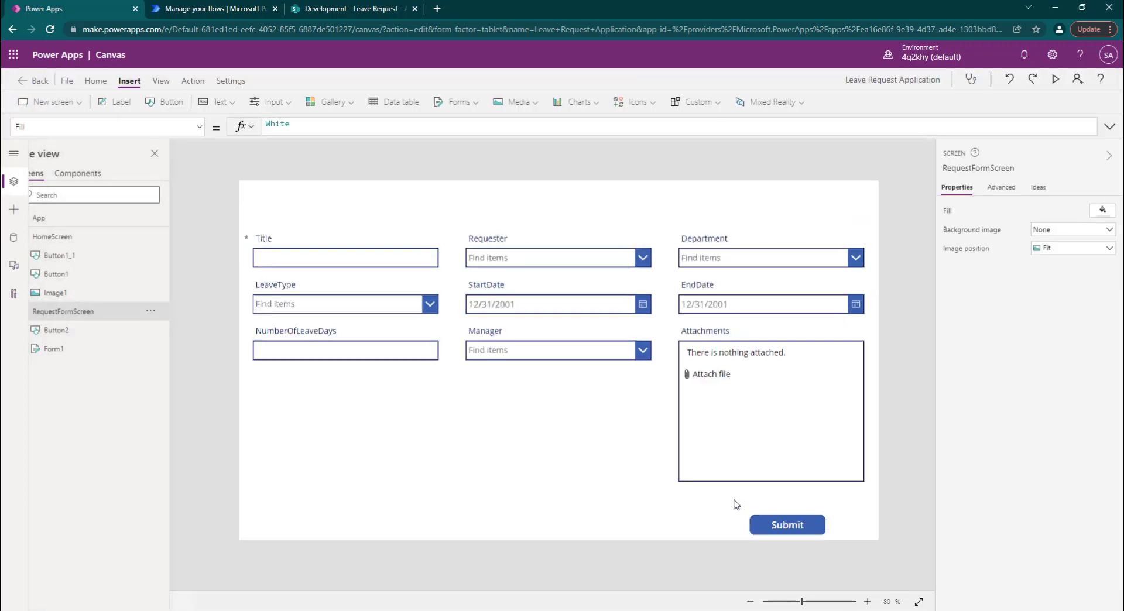
Select the request form on RequestFormScreen and bring up its OnSuccess property for editing
click(788, 526)
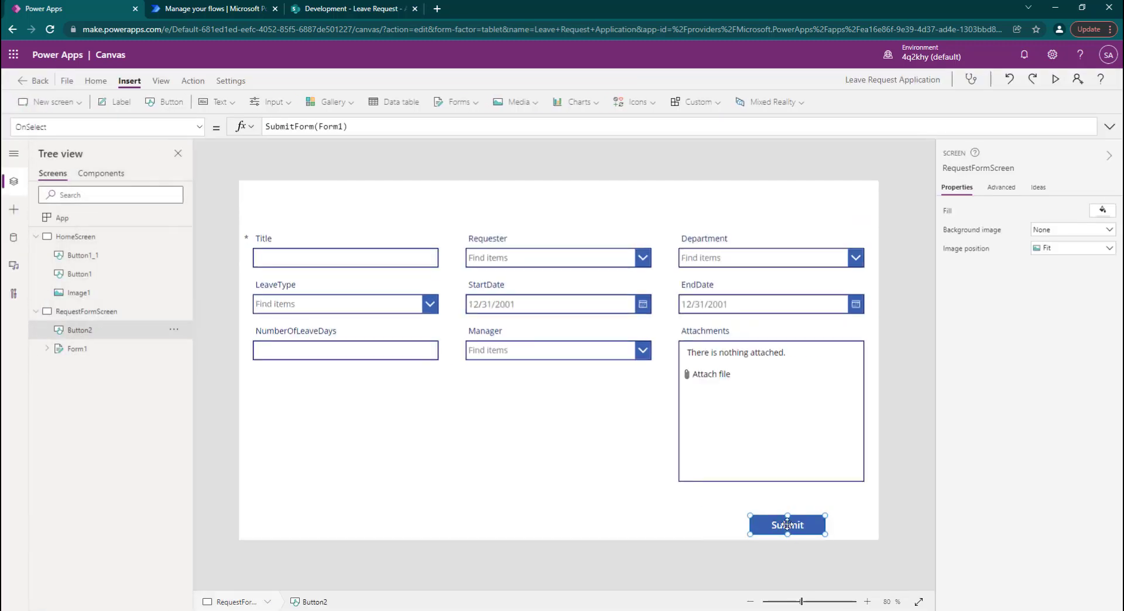
click(654, 483)
click(665, 501)
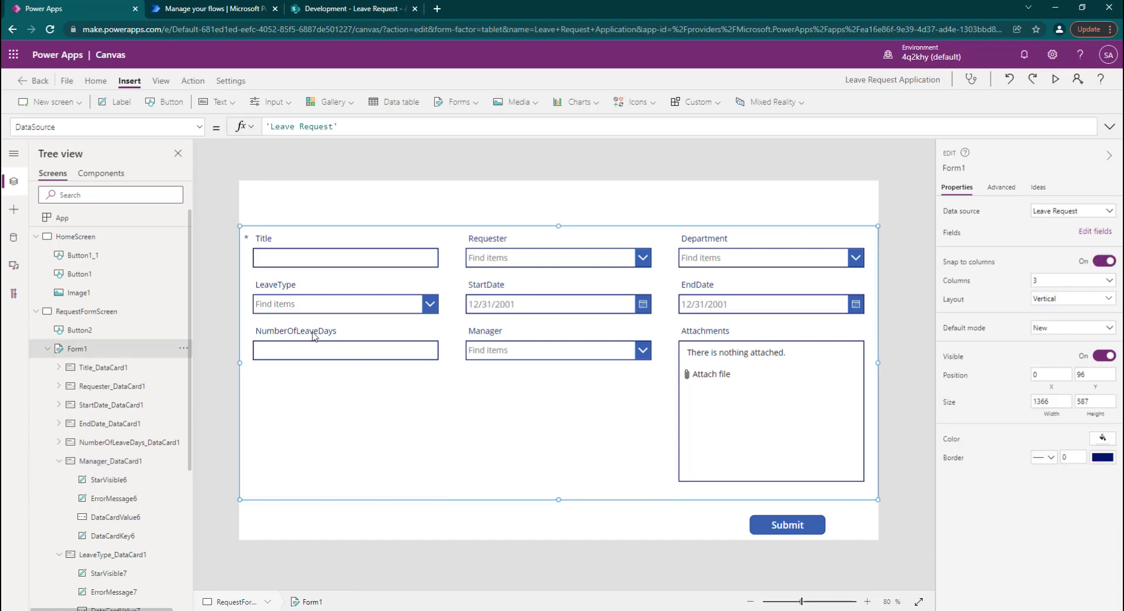
click(47, 349)
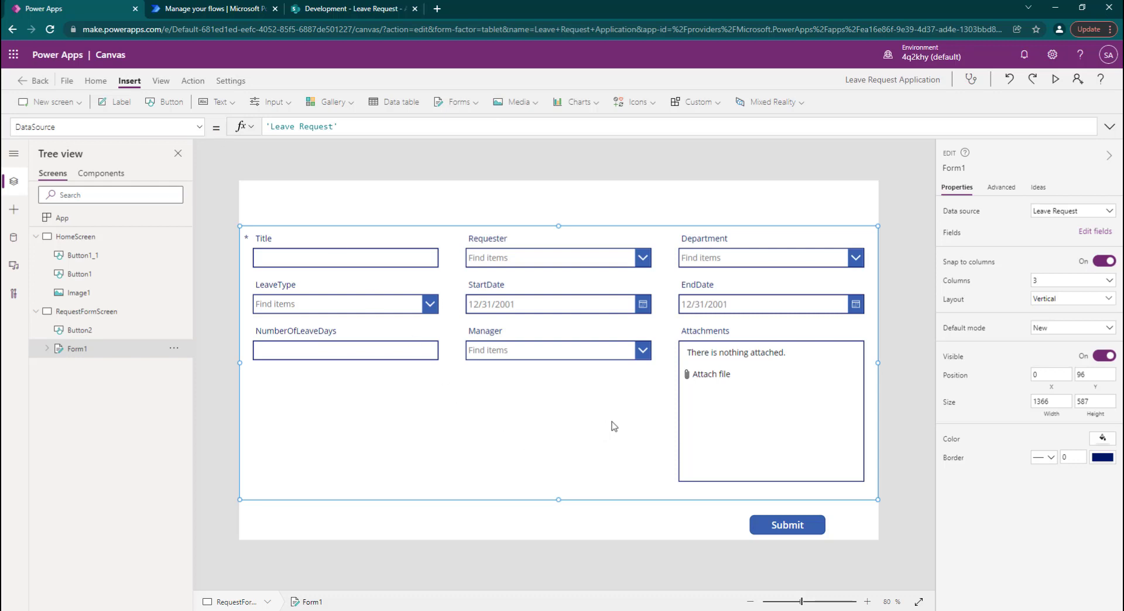
click(197, 131)
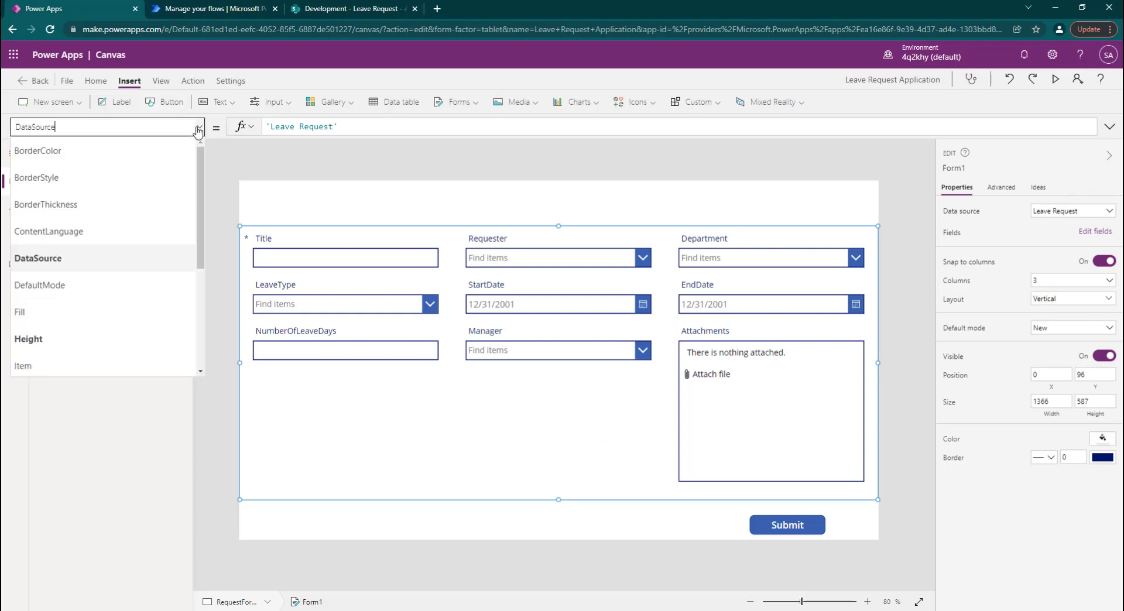
scroll(175, 326, down, 1)
scroll(175, 326, down, 3)
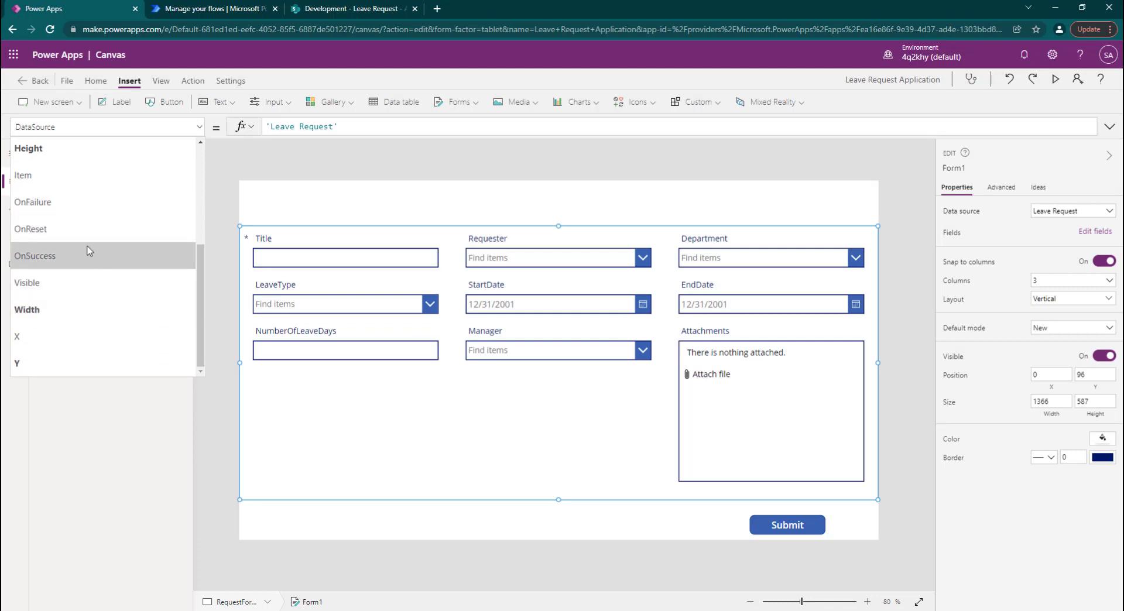
scroll(90, 165, up, 3)
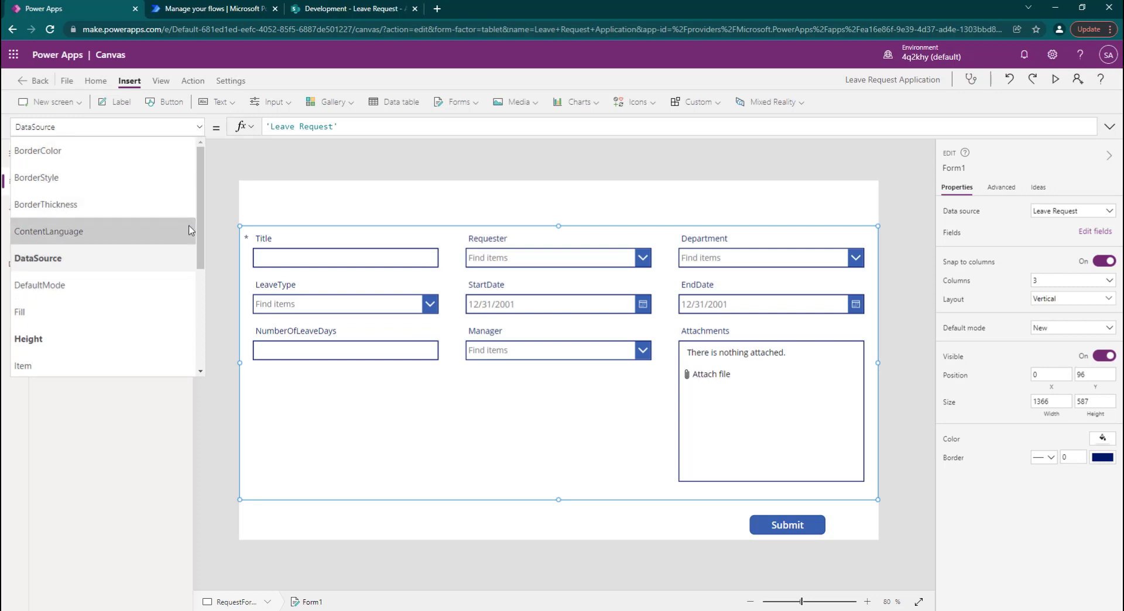
scroll(38, 290, down, 3)
scroll(25, 243, down, 1)
click(74, 261)
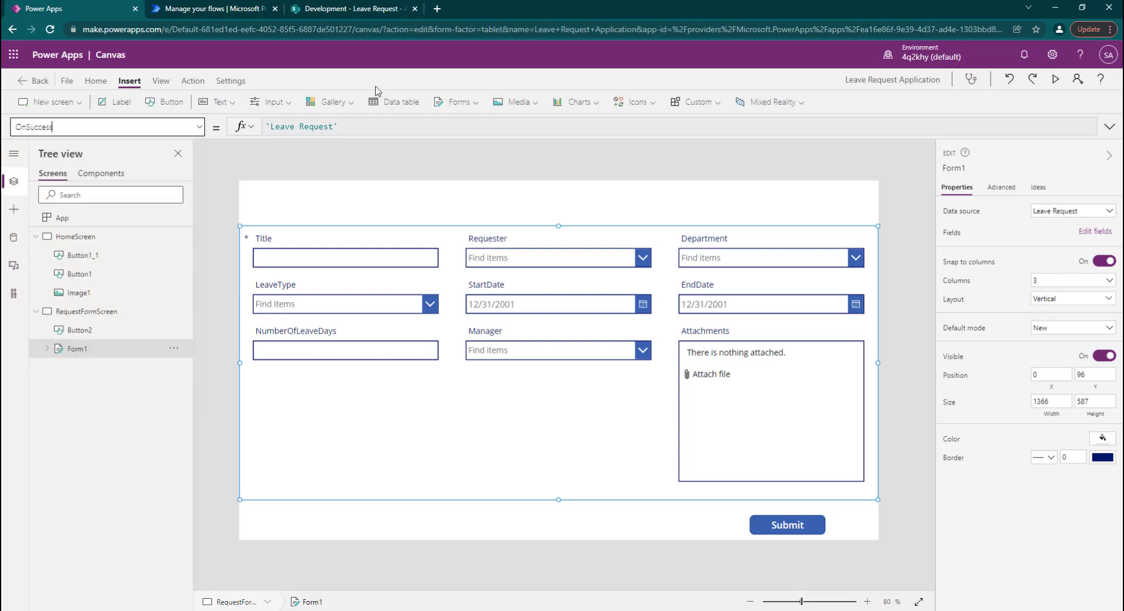
Set the request form's OnSuccess formula to ResetForm(Self); NewForm(Self)
double_click(281, 127)
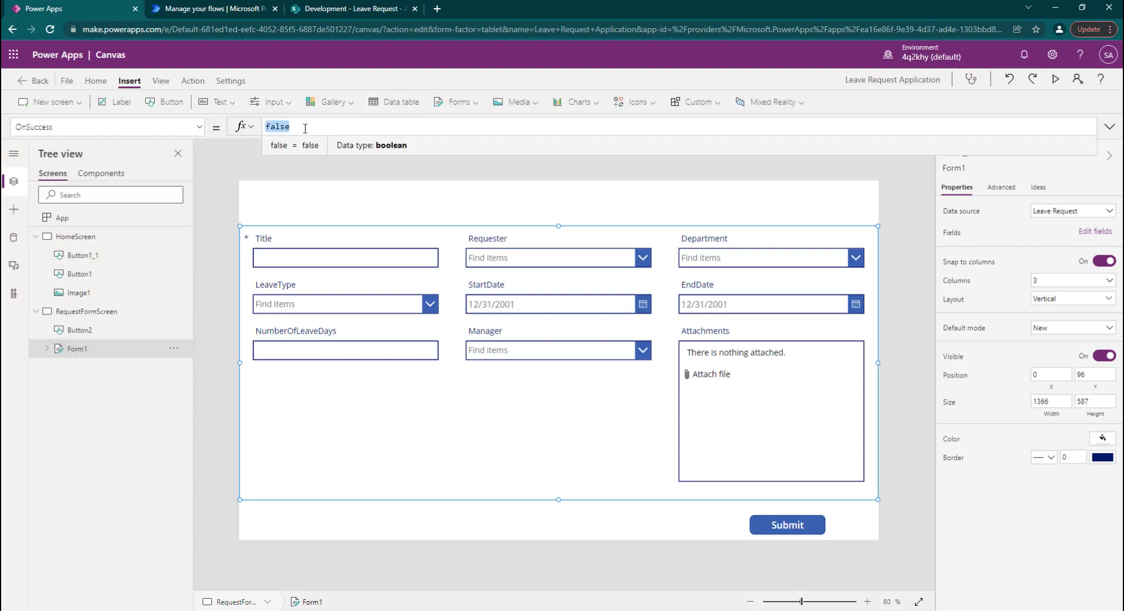
text(Resetf)
key(Tab)
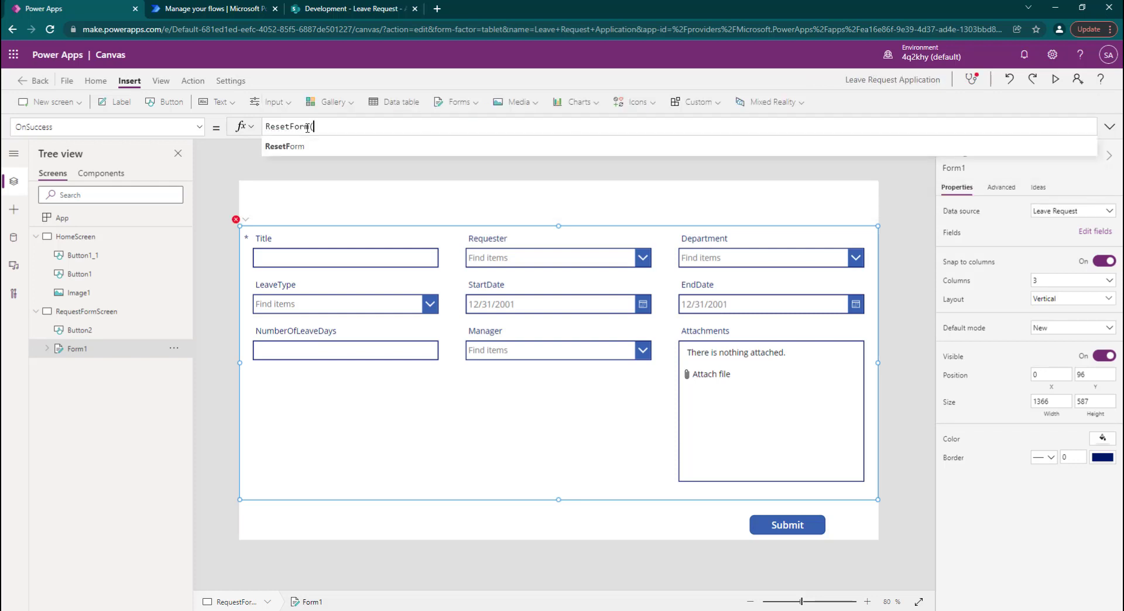
text(sel)
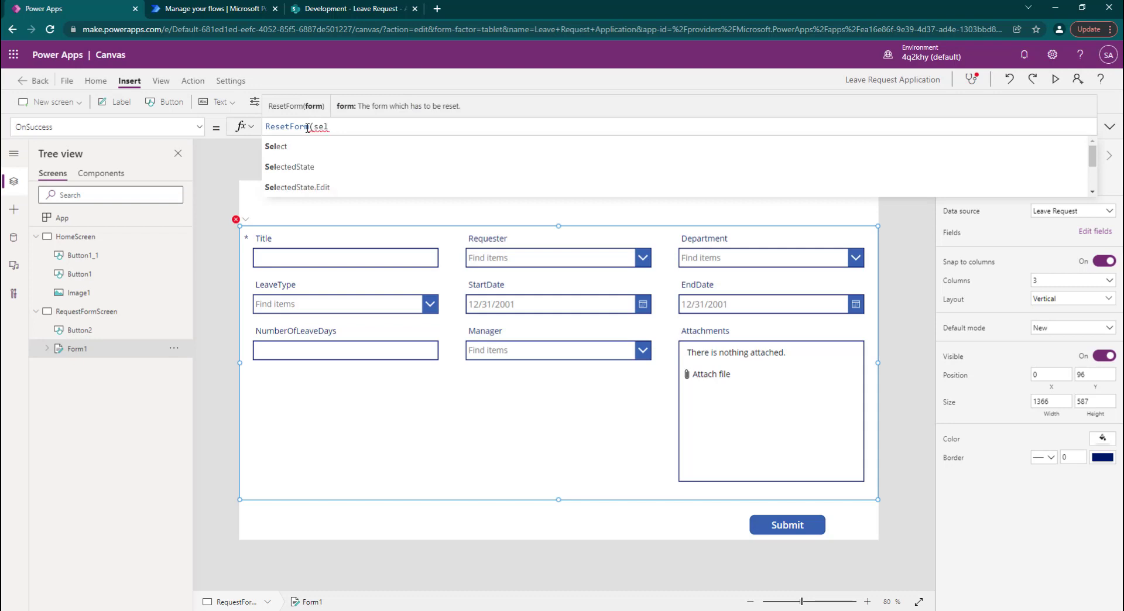
text(f)
key(Tab)
text())
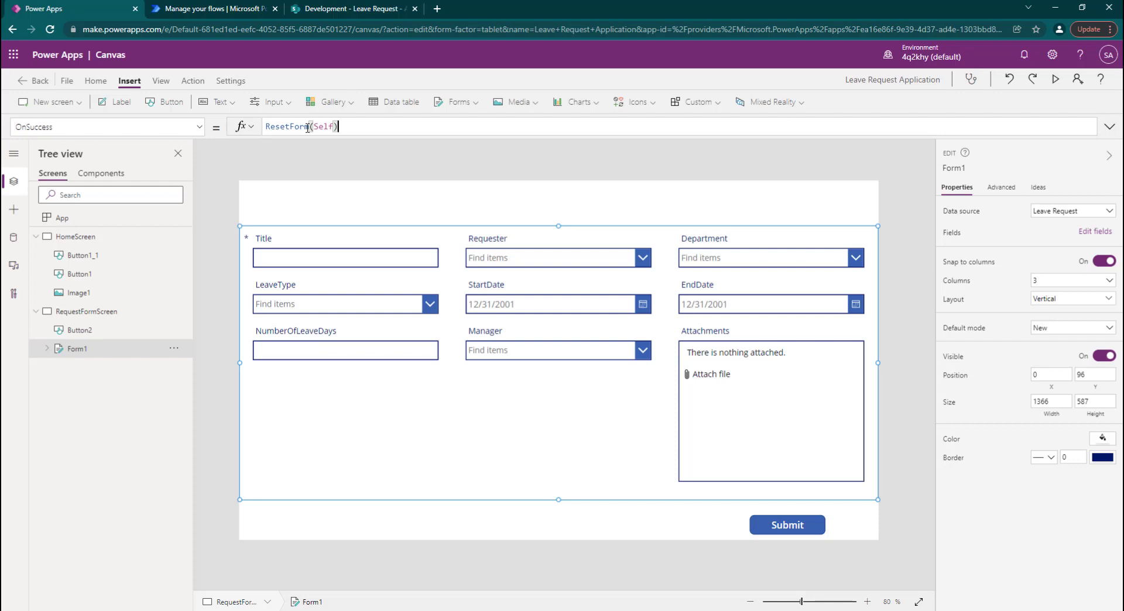
text(; NewForm()
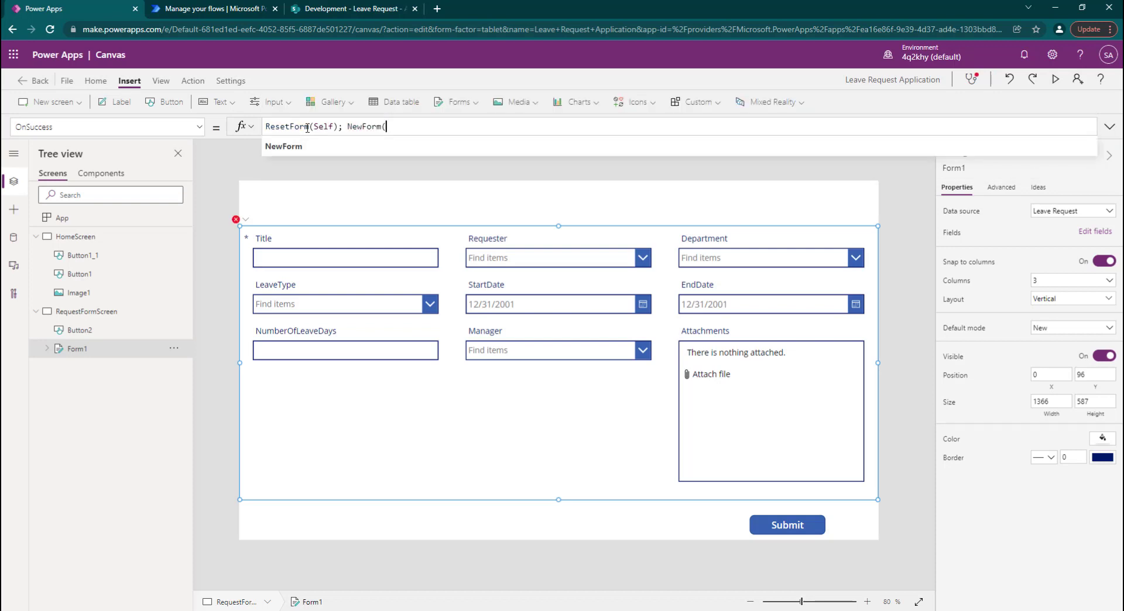
text(Self)
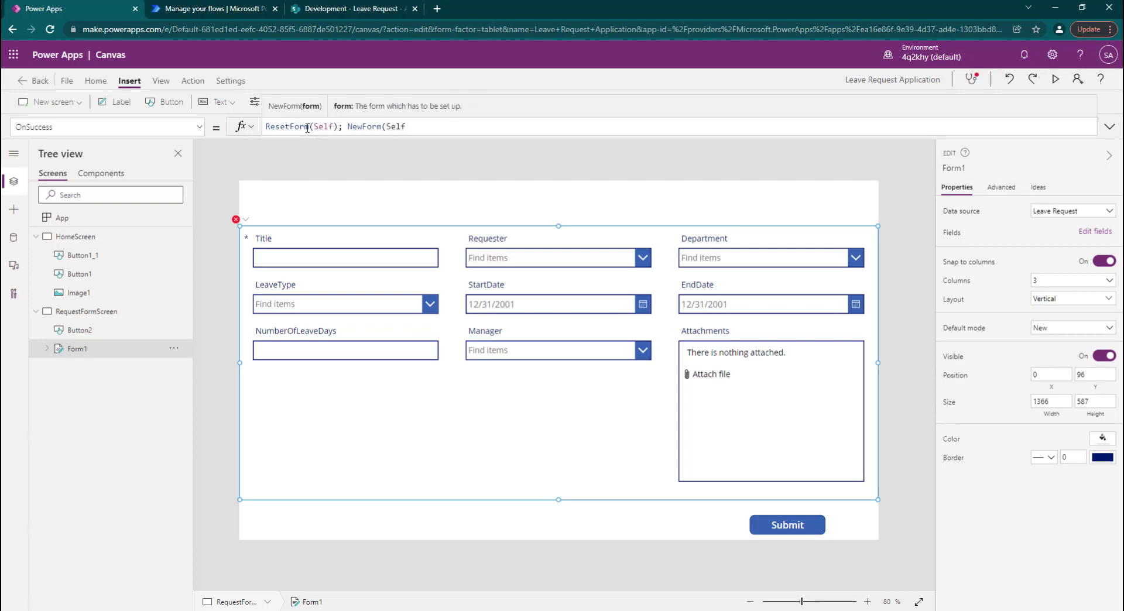
text())
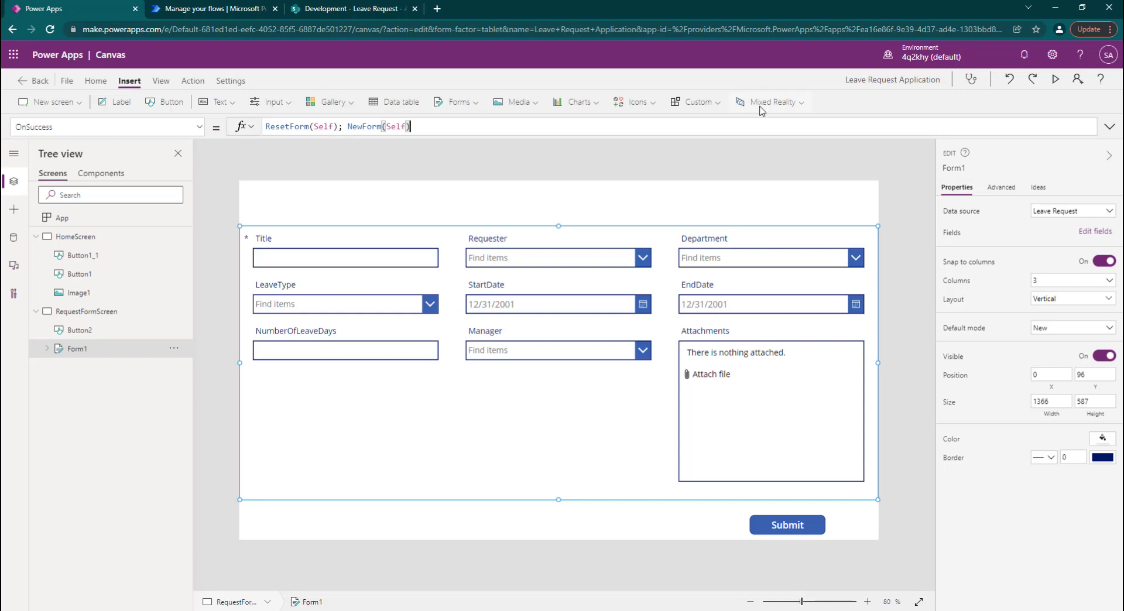
Preview the request form screen, close the preview and reselect the form to check its OnSuccess formula
click(1060, 79)
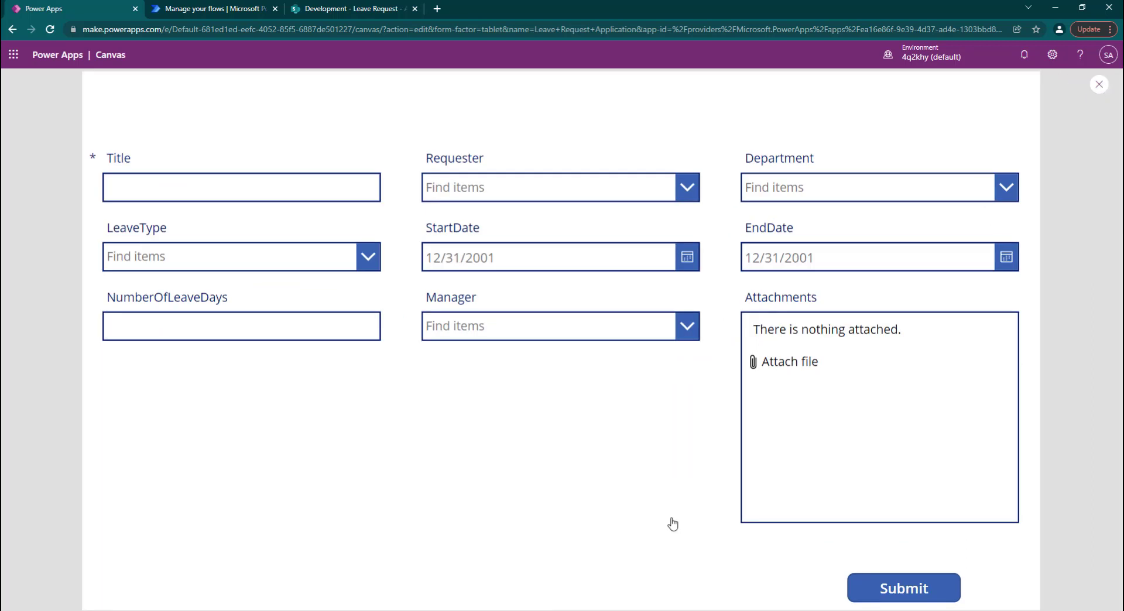
key(Escape)
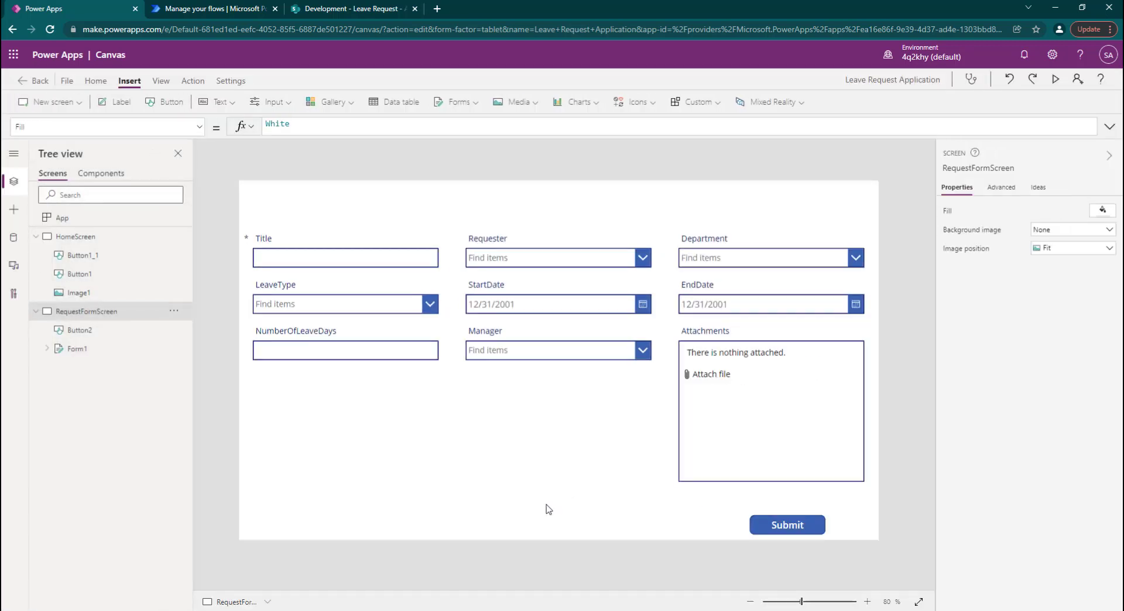
click(527, 413)
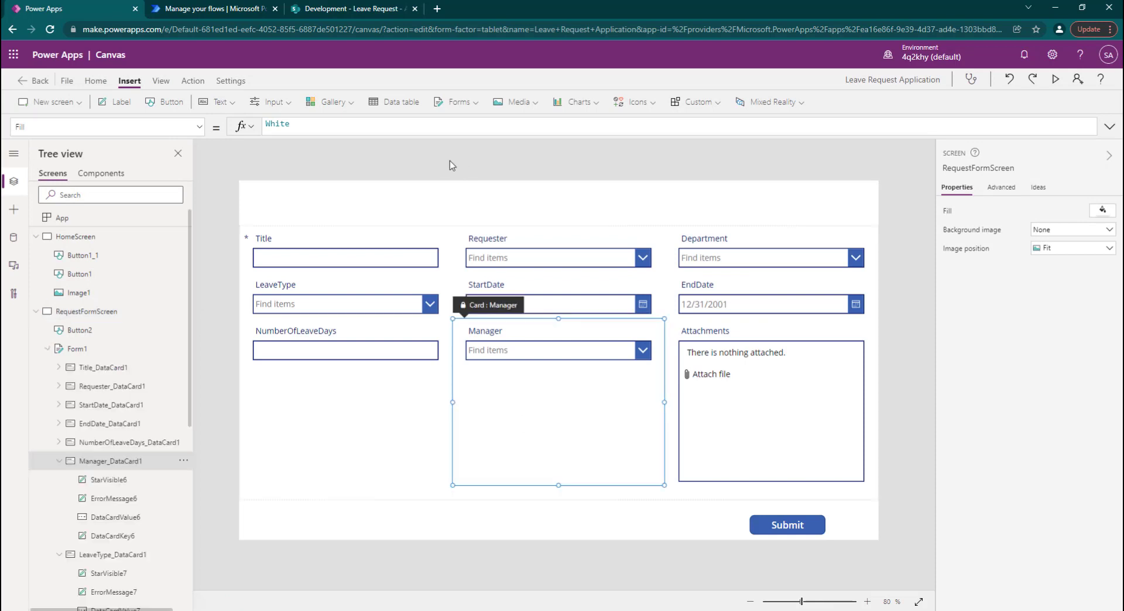
click(362, 493)
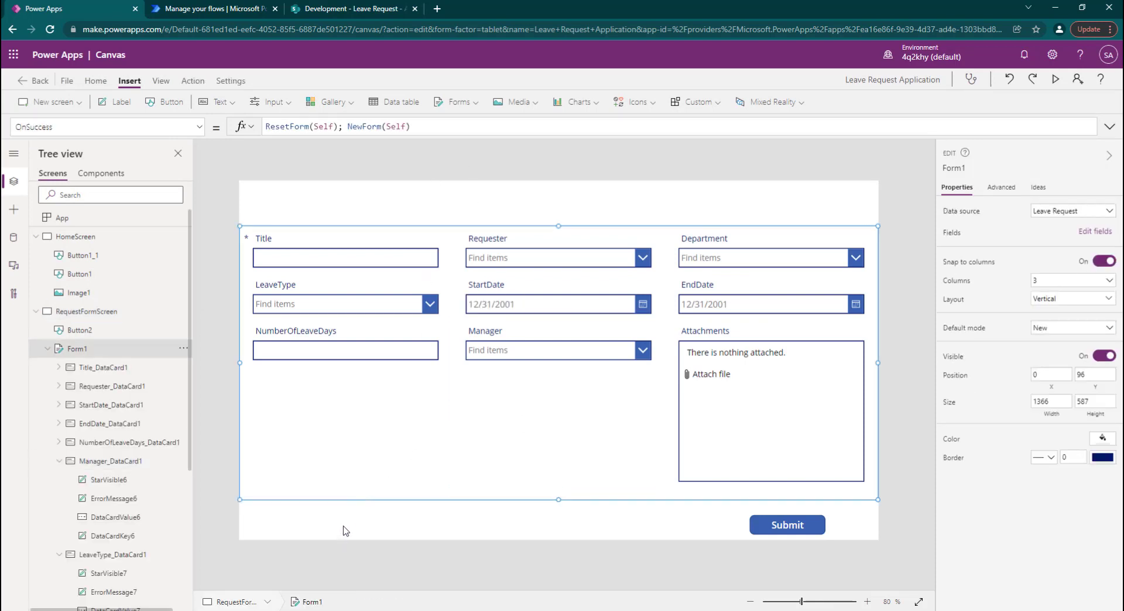
Add a label at position 0, 0 on RequestFormScreen, stretched across the full 1366 width and about 62 high
click(246, 201)
click(113, 105)
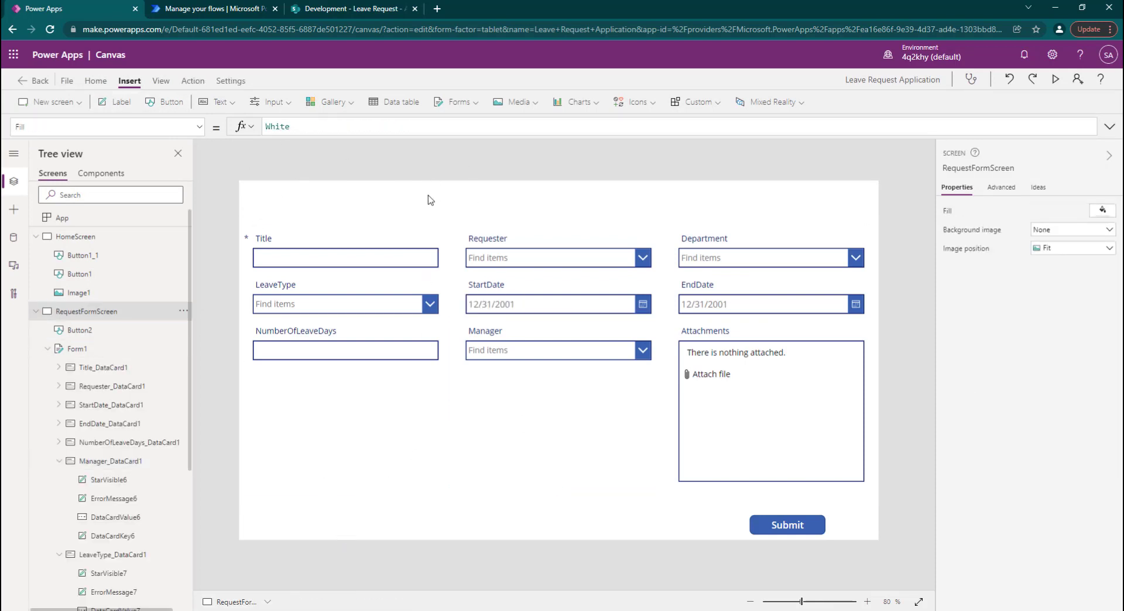
drag(268, 206, 249, 187)
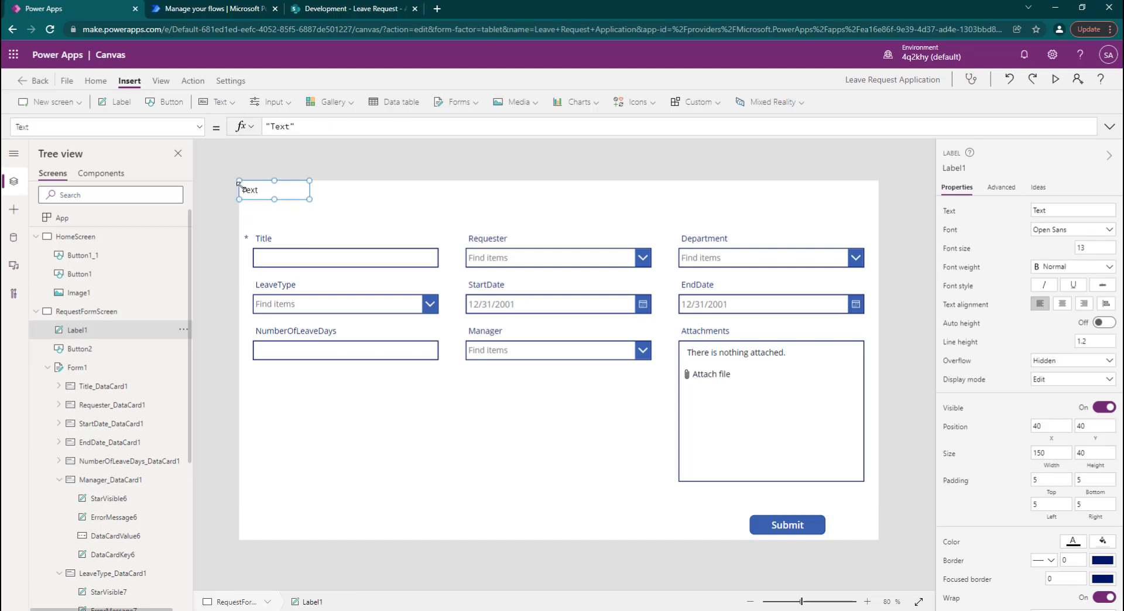
drag(654, 221, 899, 210)
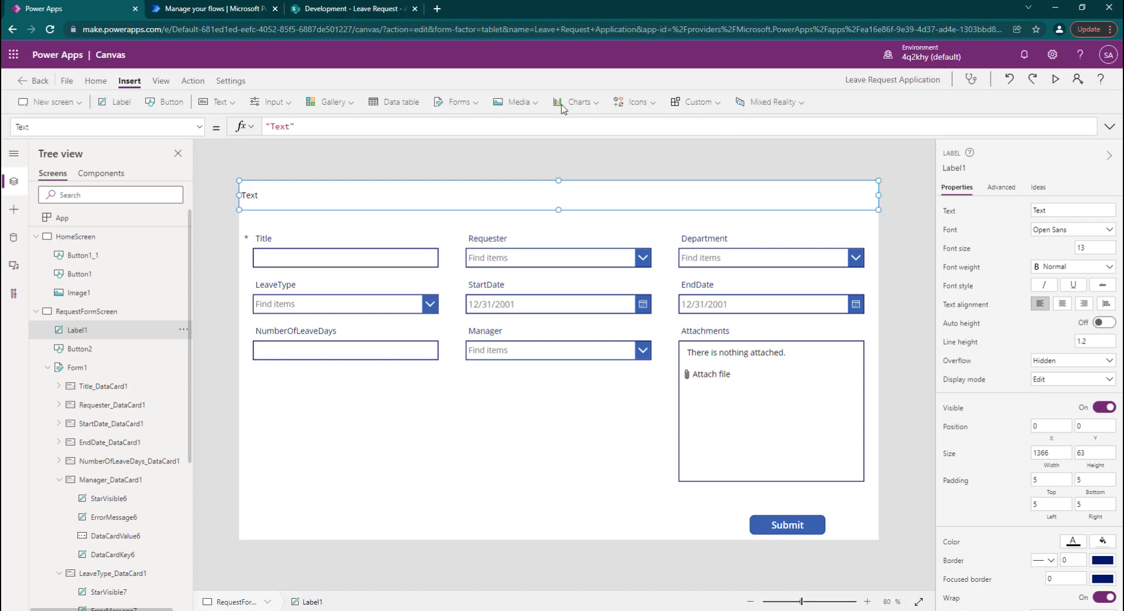
Set the header label's text to "New Request"
click(280, 127)
double_click(280, 127)
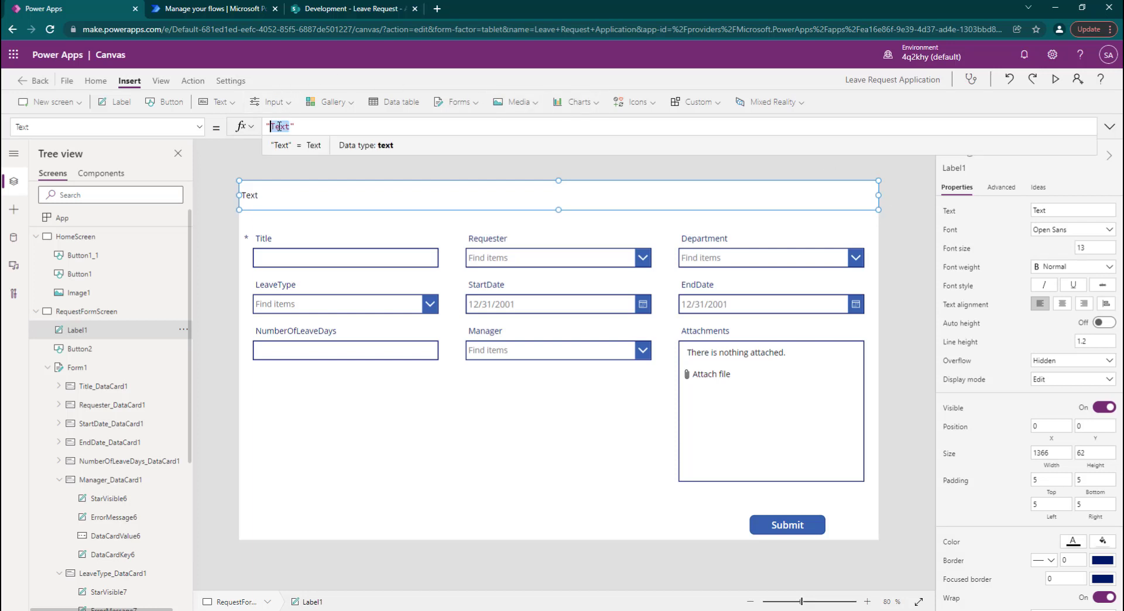
text(New Reques)
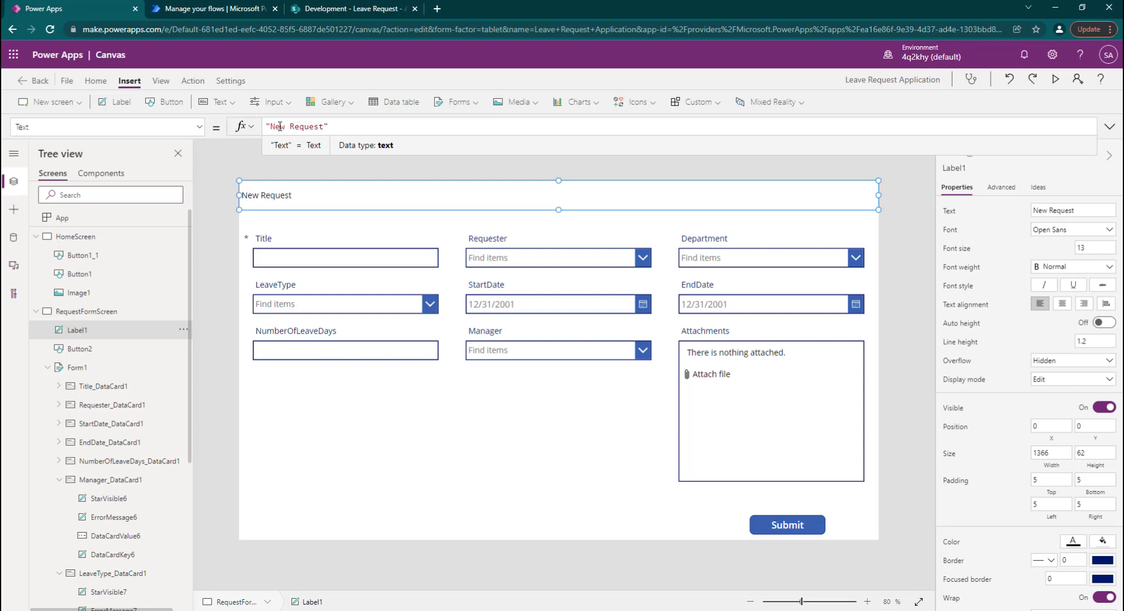
click(370, 180)
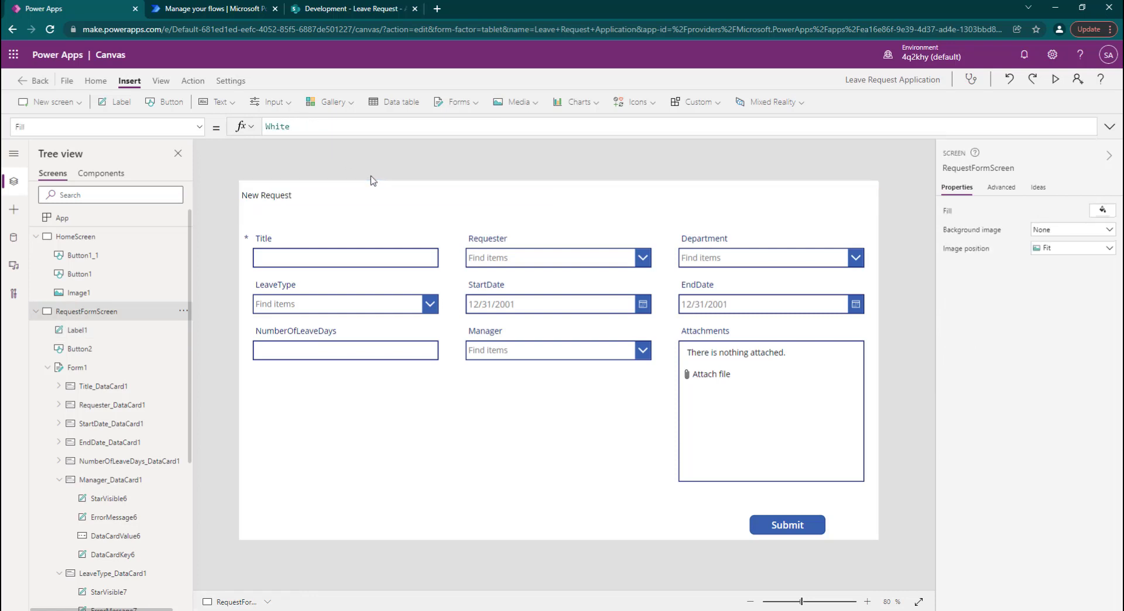
Give the New Request label a blue fill, RGBA(56, 96, 178, 1), and white text
click(341, 205)
click(96, 80)
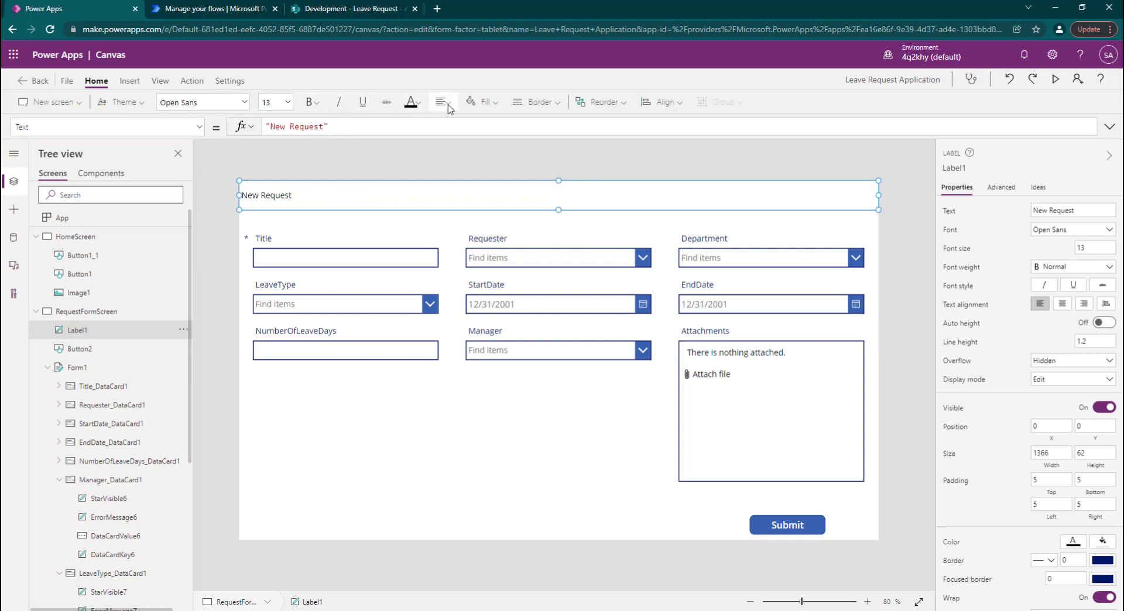
click(479, 106)
click(493, 165)
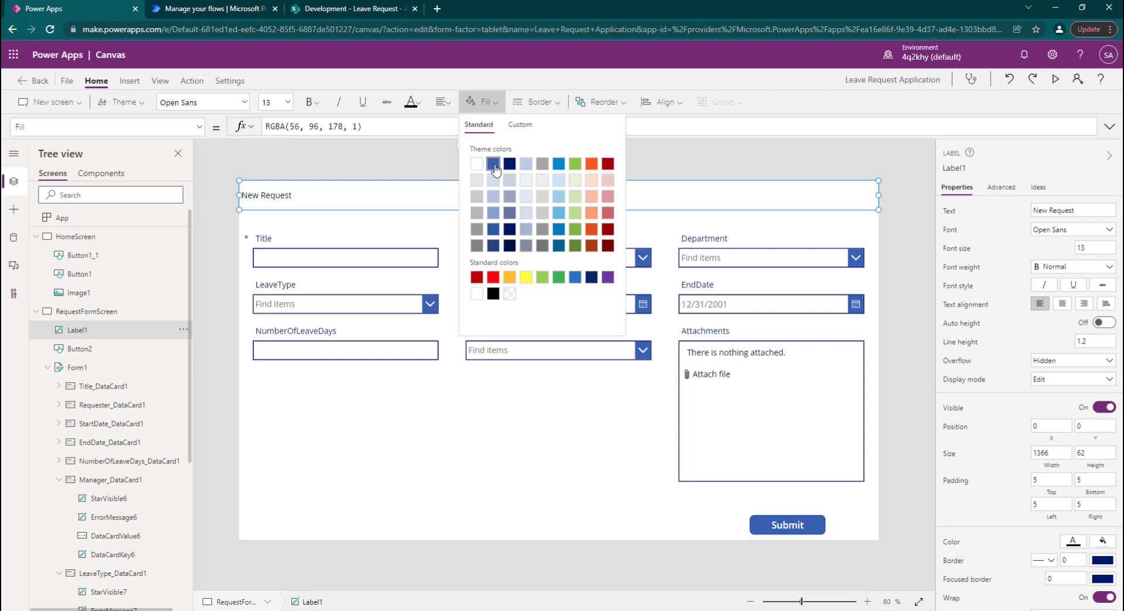
click(417, 105)
click(417, 163)
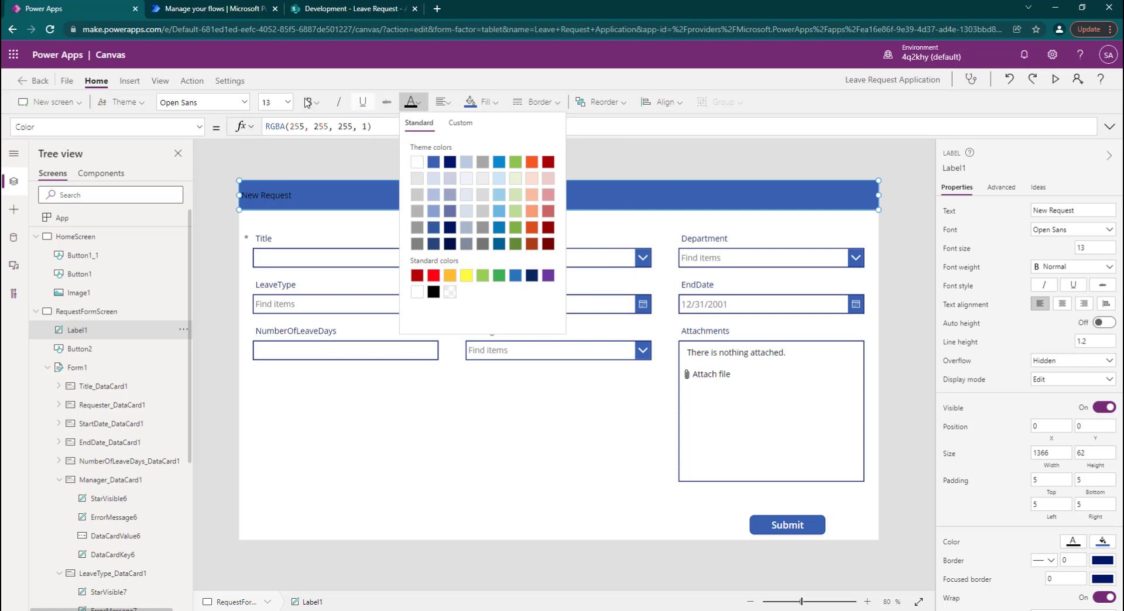
Format the New Request label's text at size 20, bold and centered
click(287, 102)
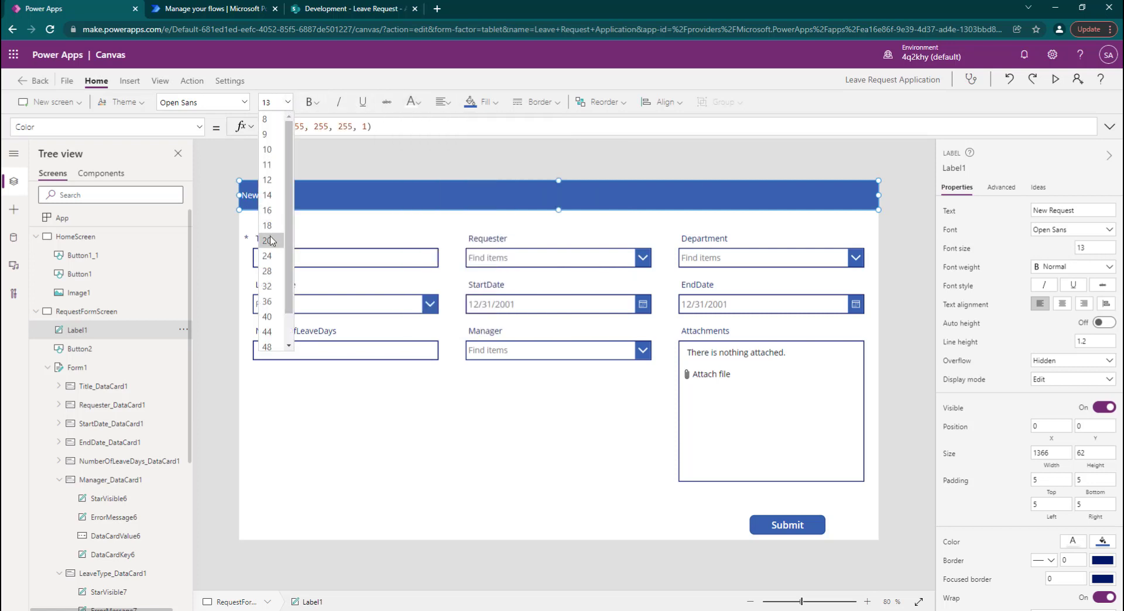
click(271, 241)
click(312, 102)
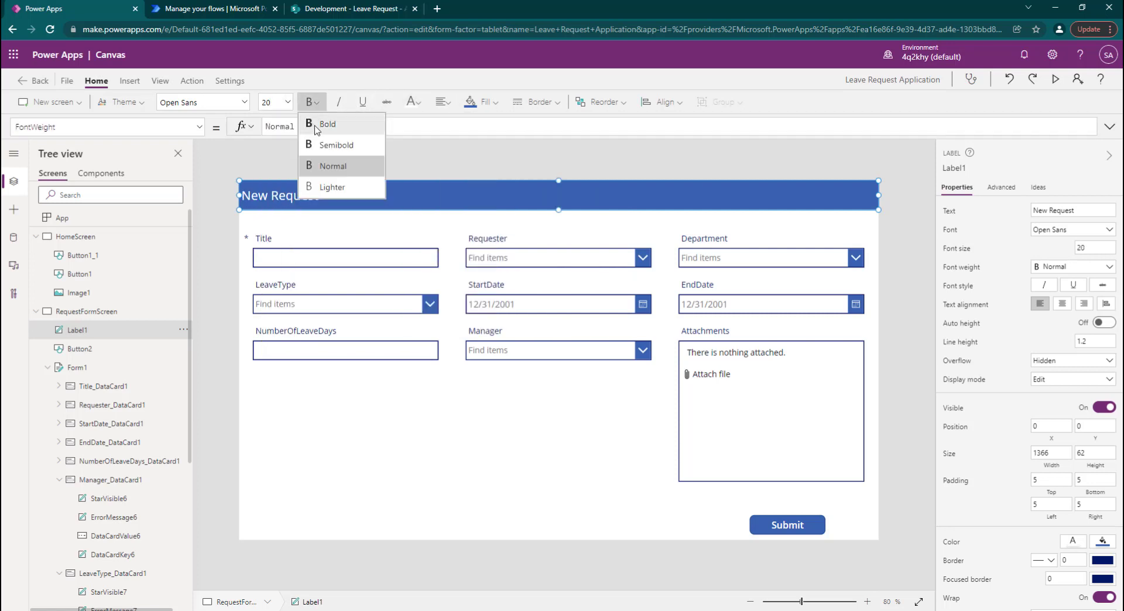
click(316, 125)
click(444, 102)
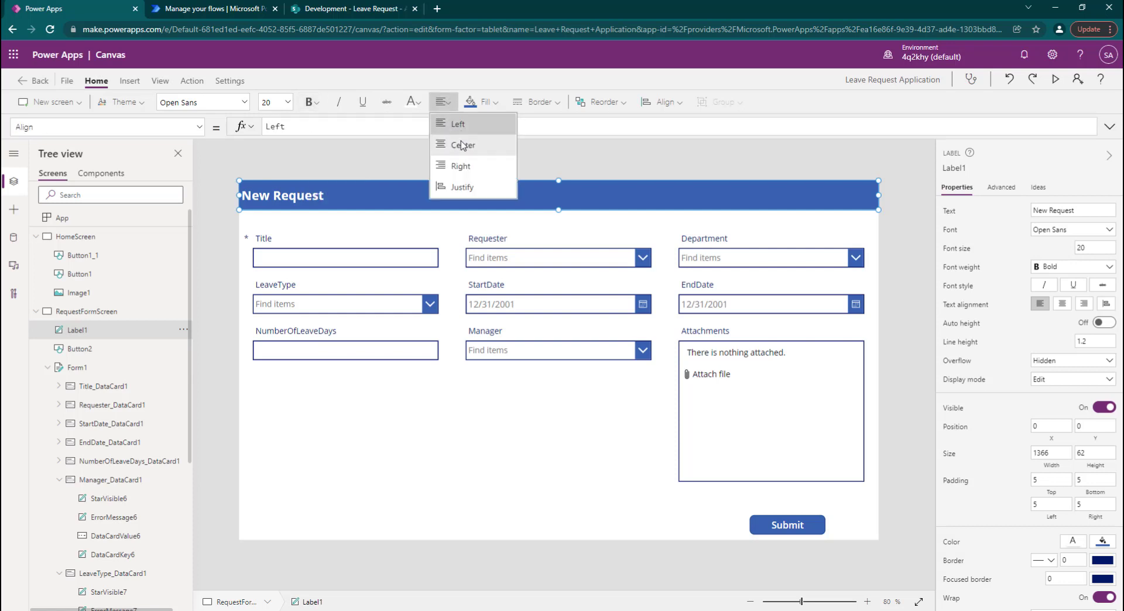
click(462, 145)
click(662, 170)
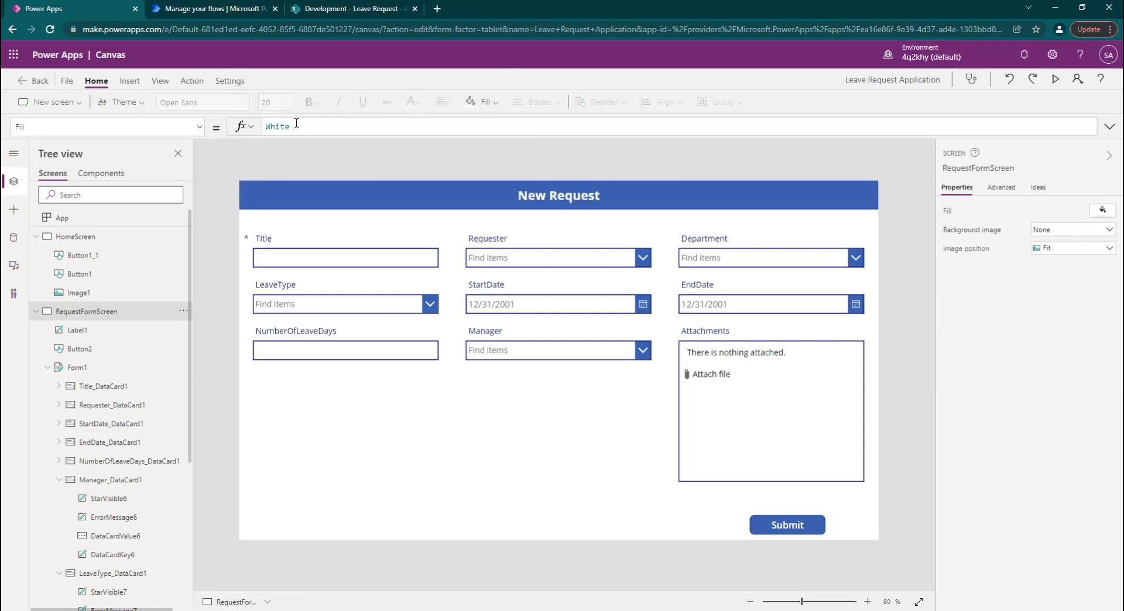
click(343, 198)
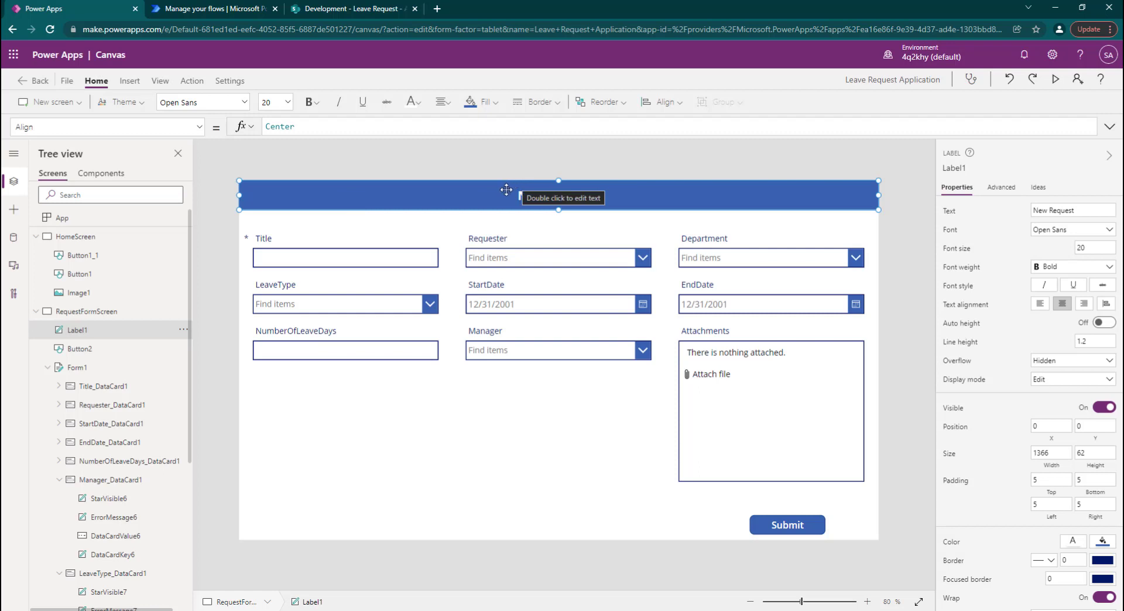
click(323, 153)
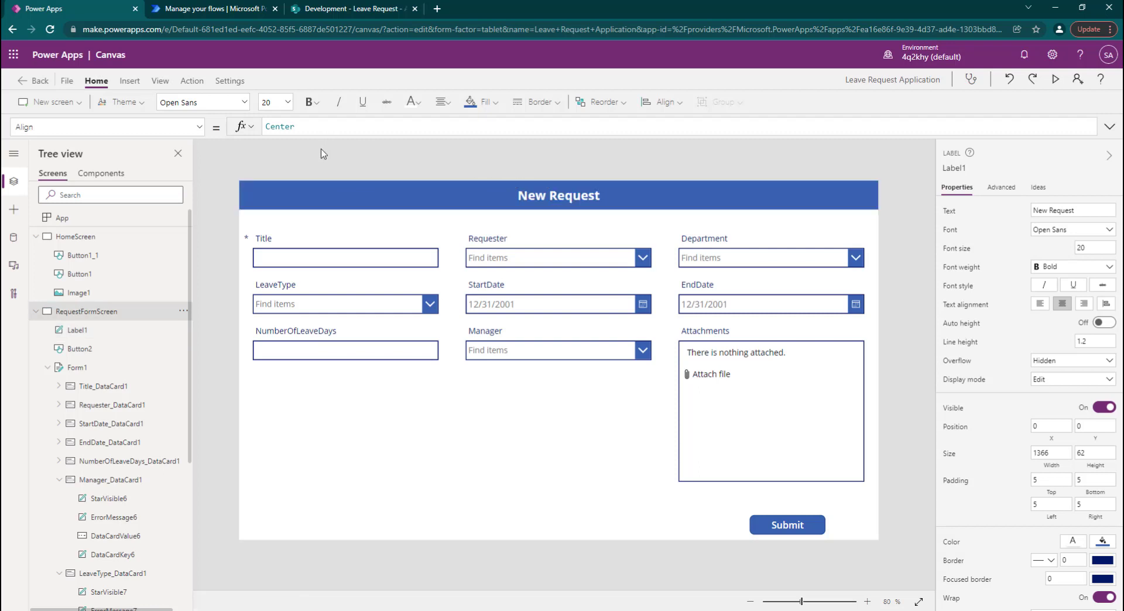
Insert an Arrow left icon at the left end of the New Request header, about 64 by 62 at X 15, Y 0
click(128, 82)
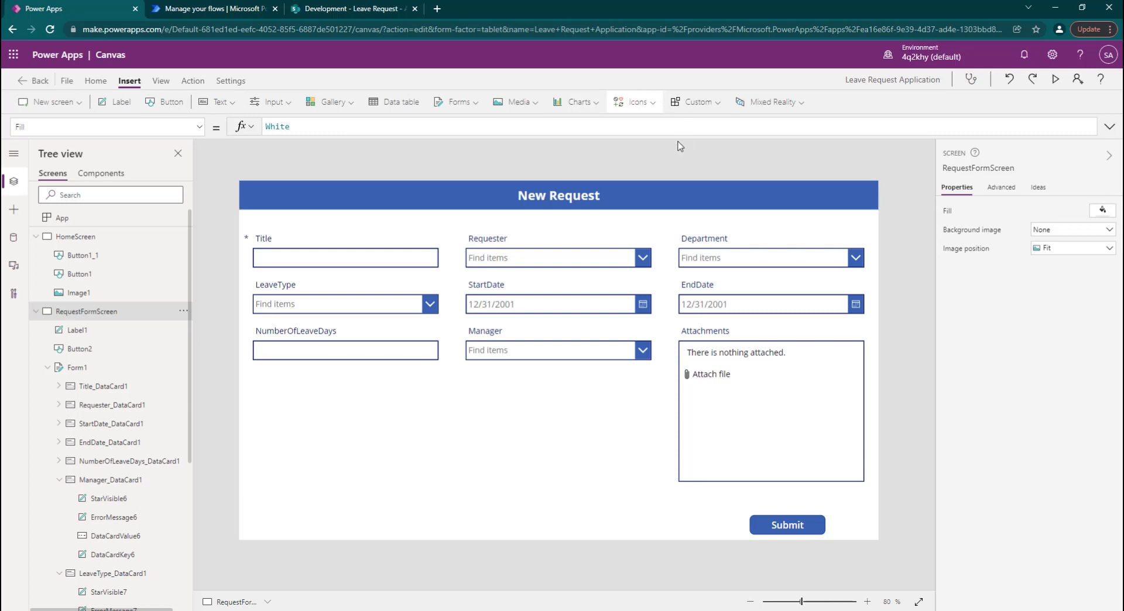
click(644, 106)
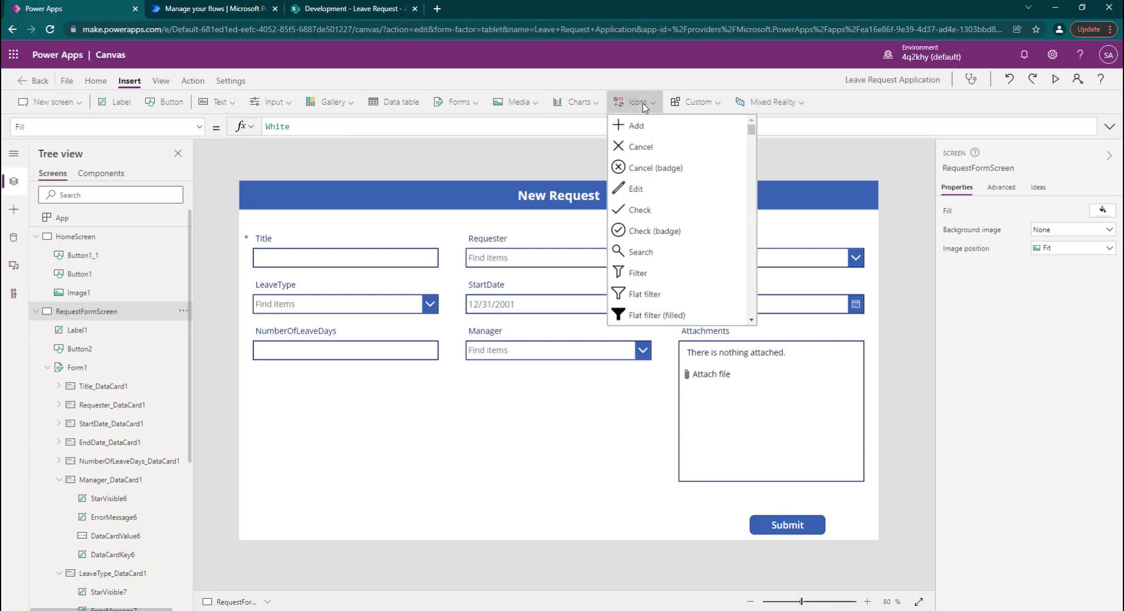
scroll(676, 215, down, 10)
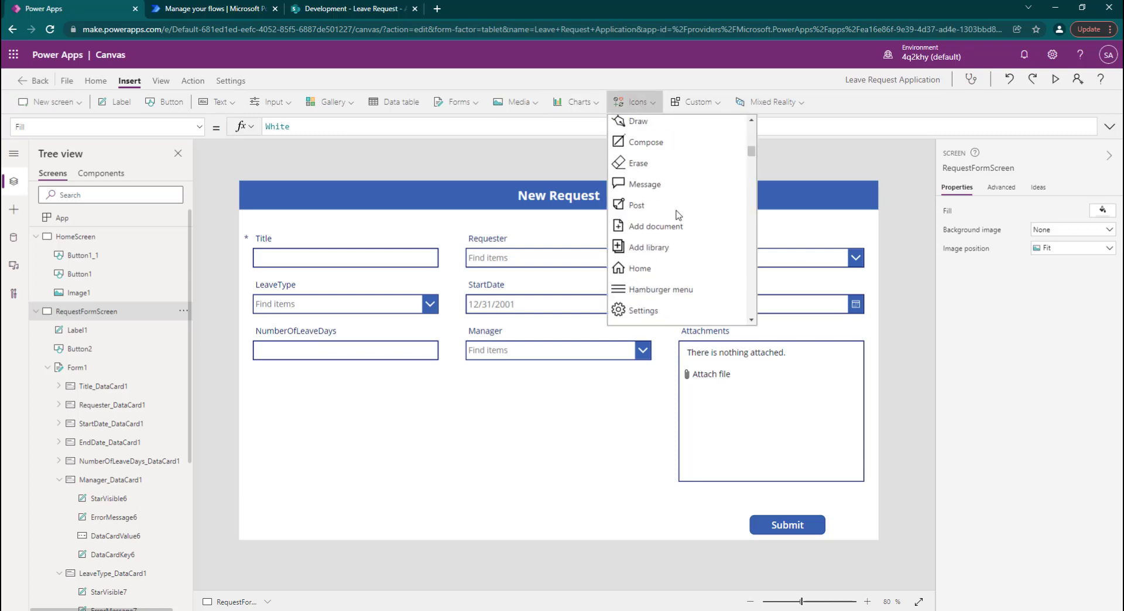
scroll(677, 215, down, 15)
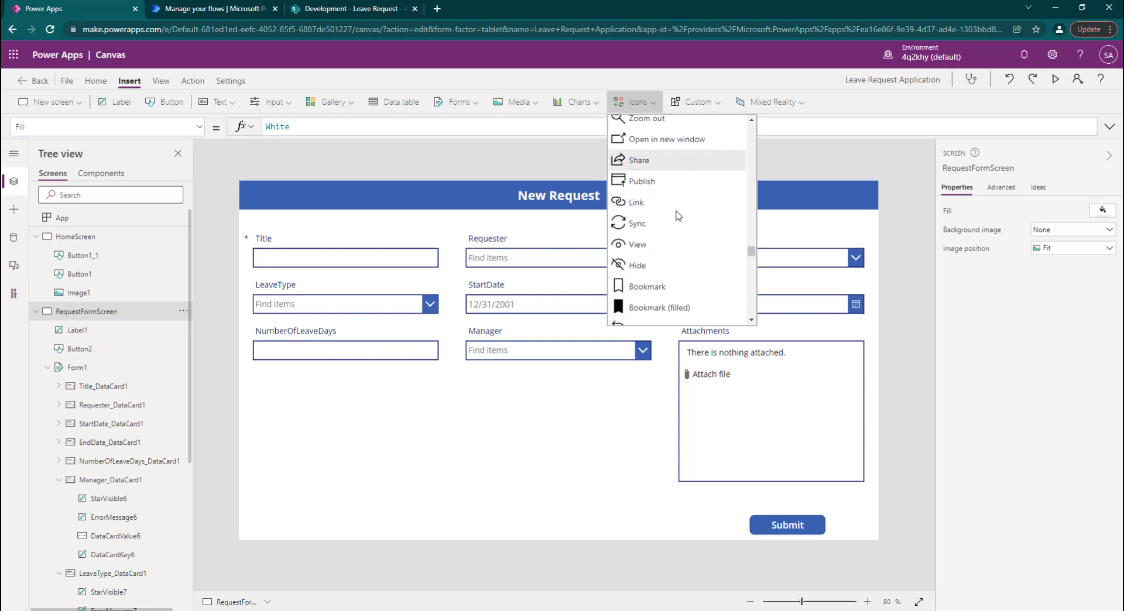
scroll(678, 215, down, 15)
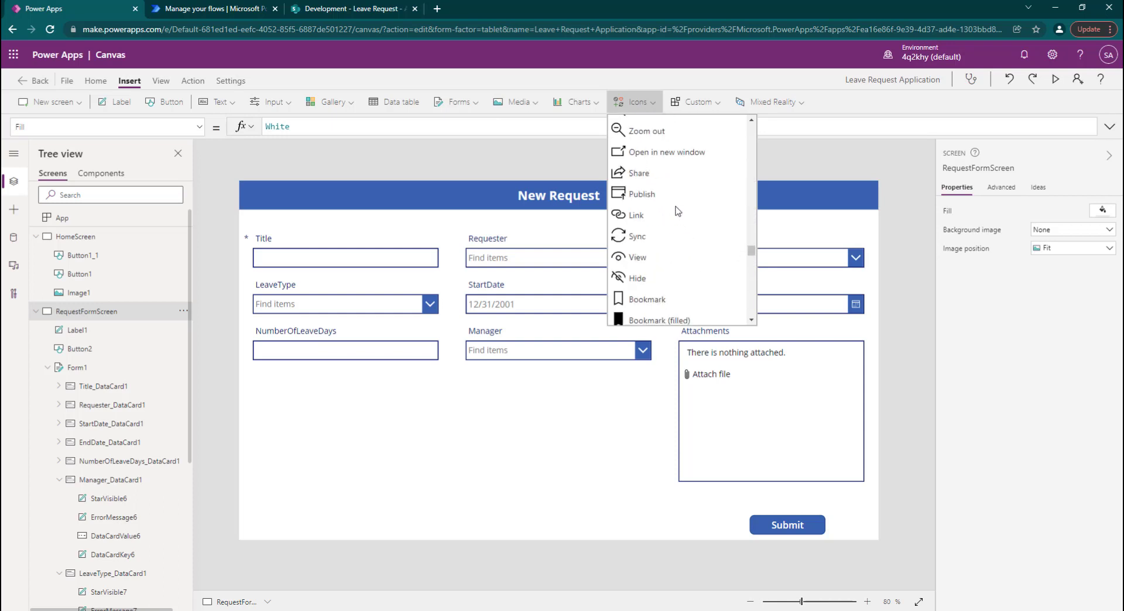
scroll(678, 212, up, 15)
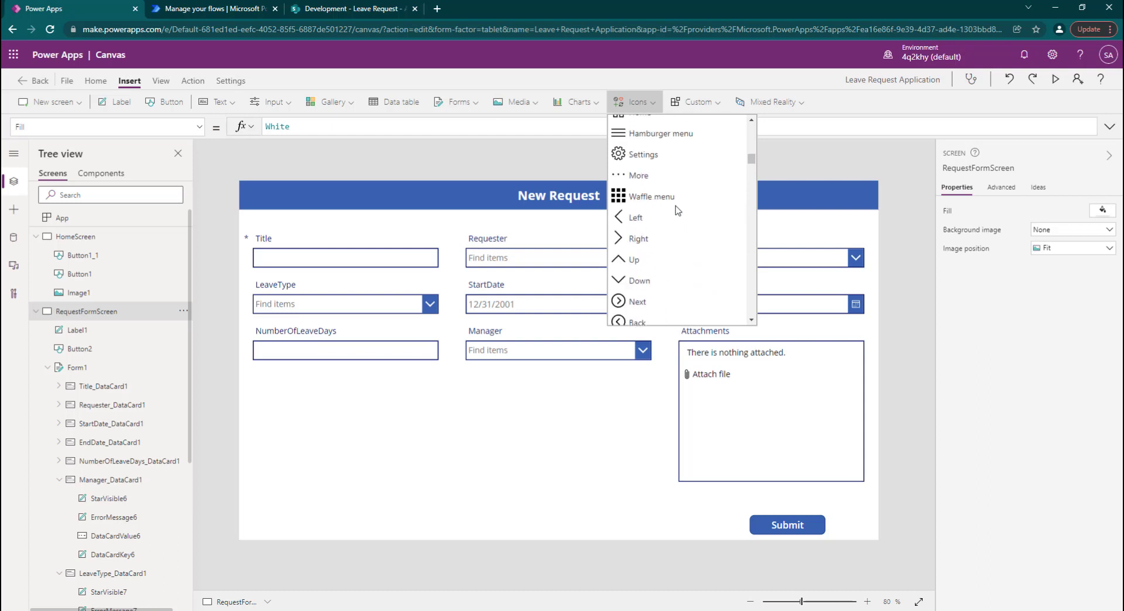
scroll(644, 173, up, 3)
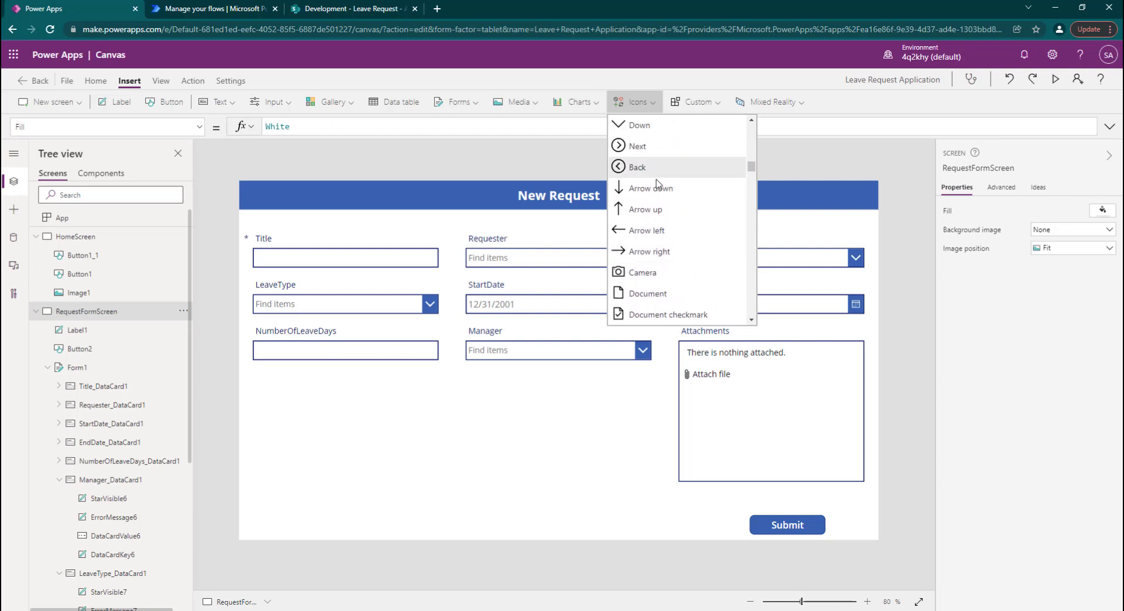
click(634, 231)
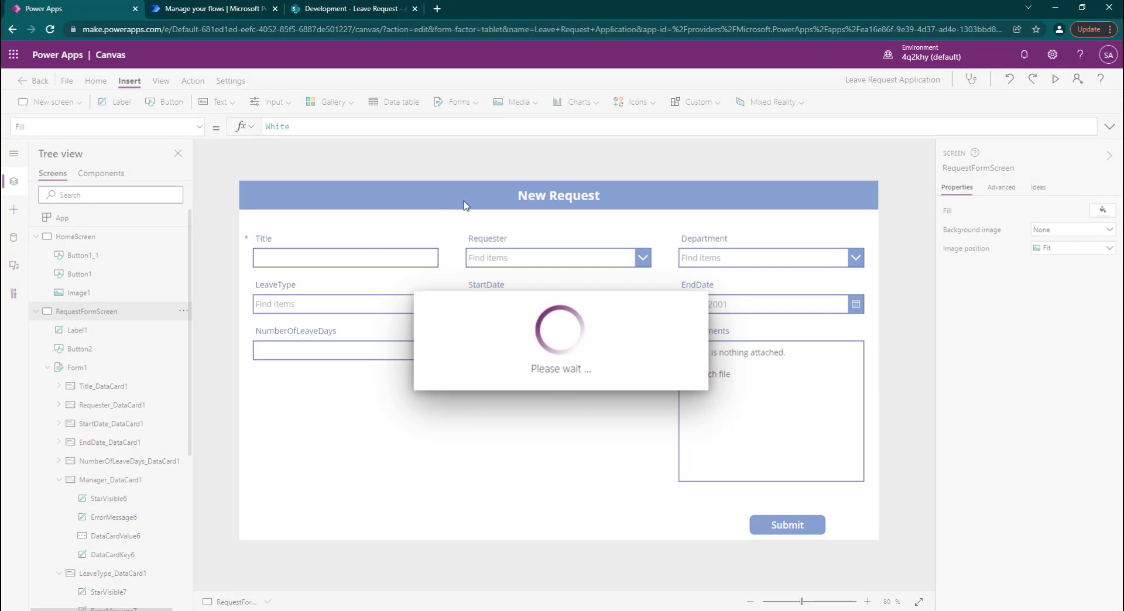
mouse_move(251, 190)
mouse_down()
mouse_move(246, 183)
mouse_move(263, 203)
mouse_up()
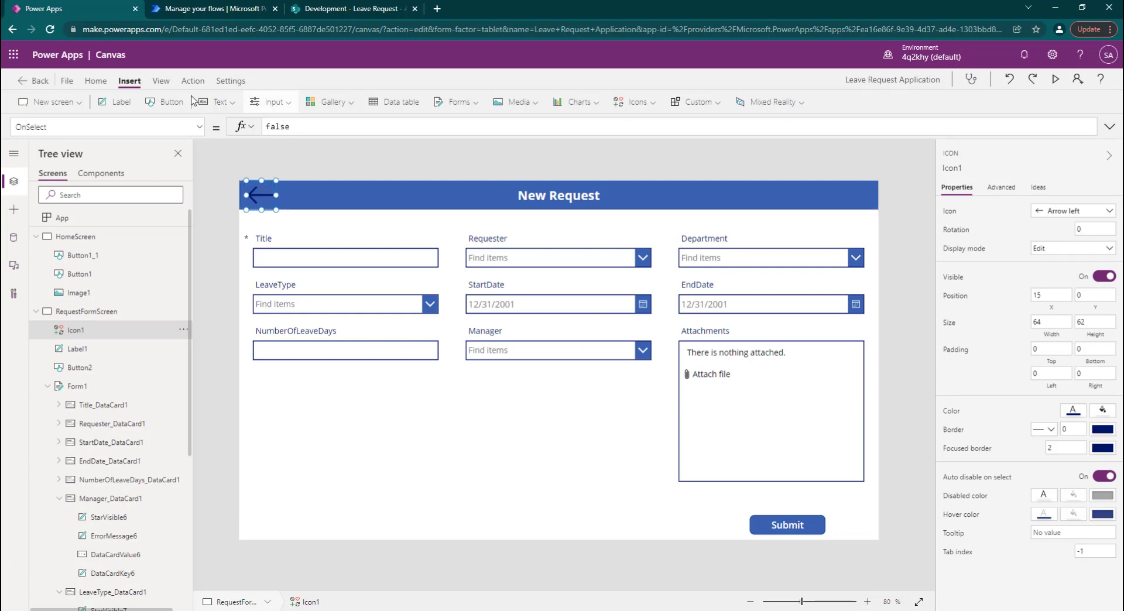
Set the color of the arrow icon in the New Request header to white, RGBA(255, 255, 255, 1)
click(96, 81)
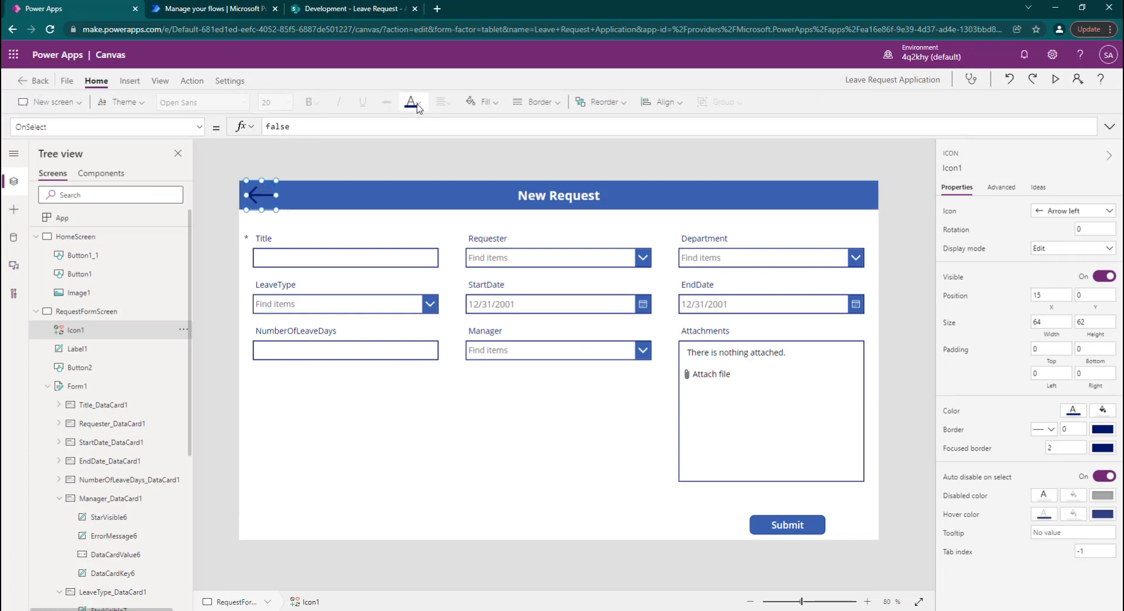
click(418, 107)
click(417, 162)
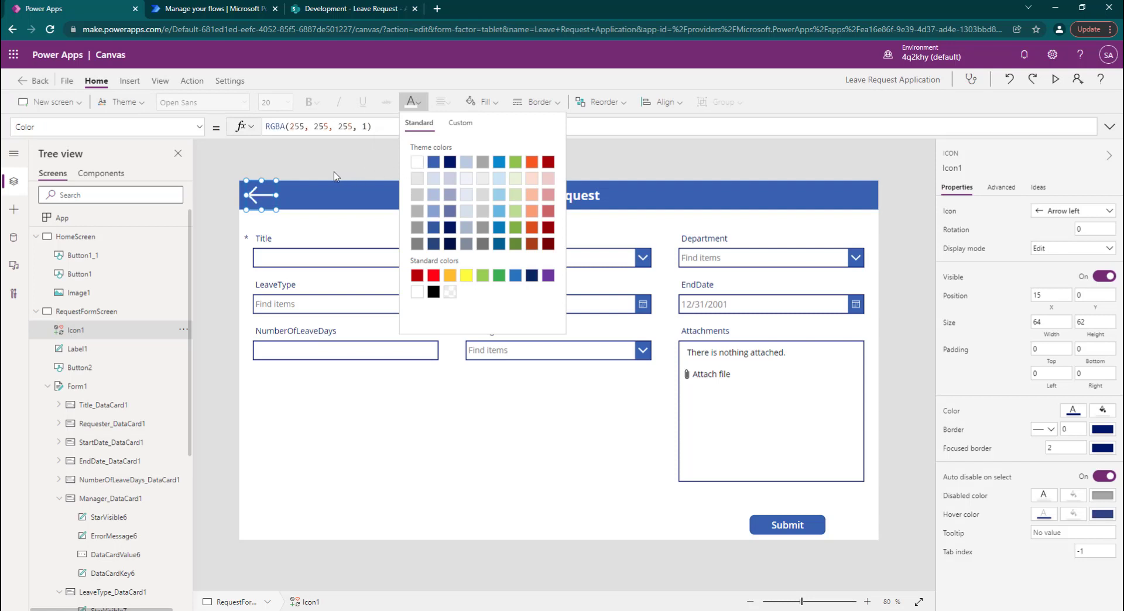
click(275, 162)
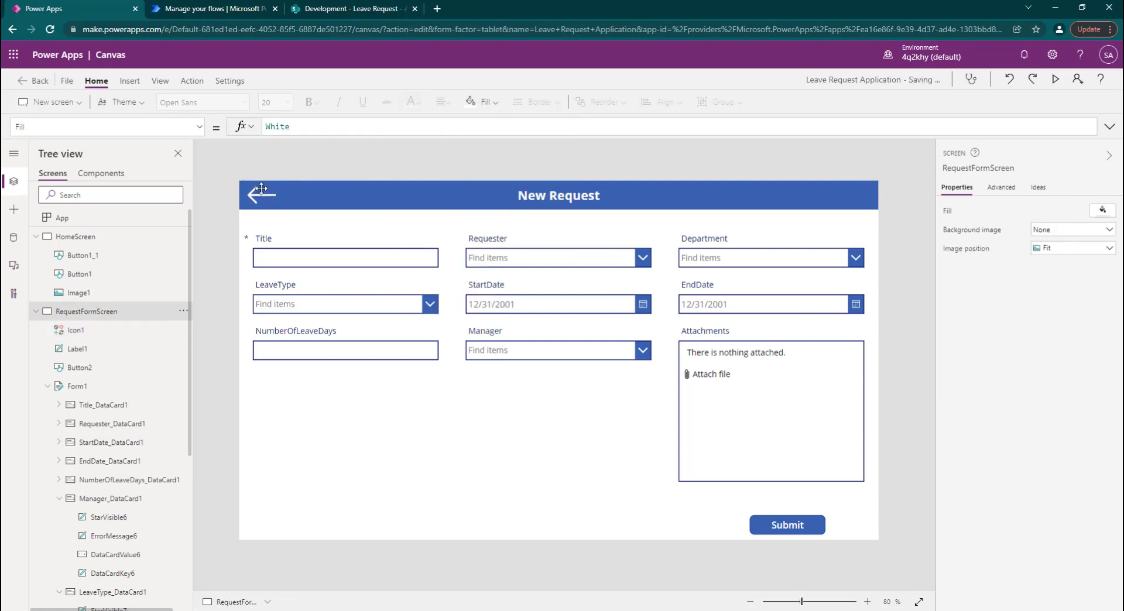
Set the back arrow icon's OnSelect formula to Navigate(HomeScreen)
click(265, 193)
click(199, 130)
scroll(117, 246, down, 8)
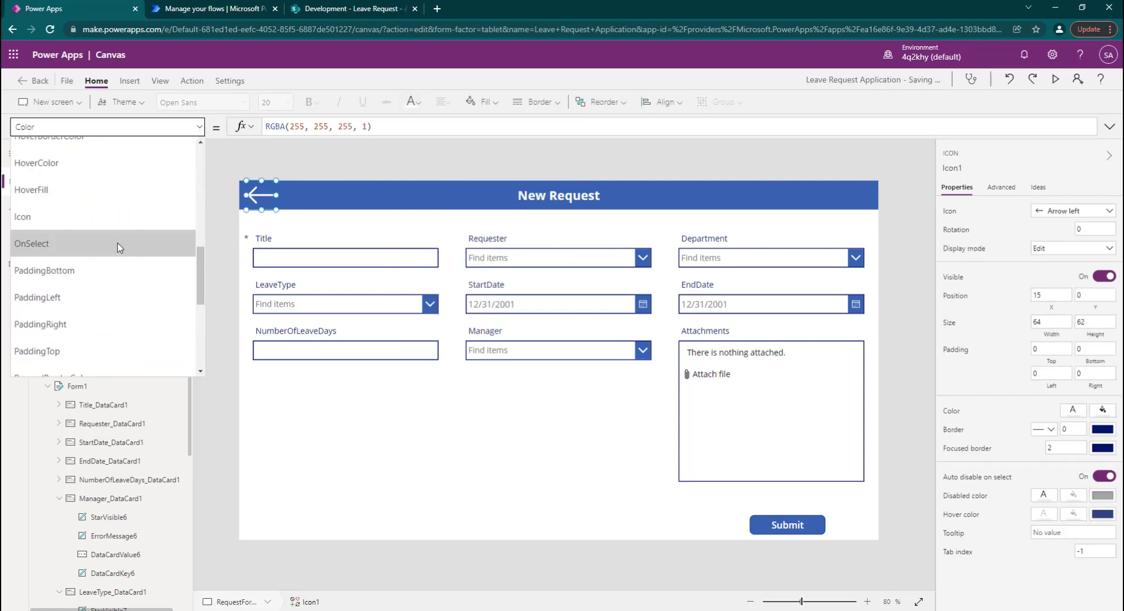
scroll(111, 256, up, 5)
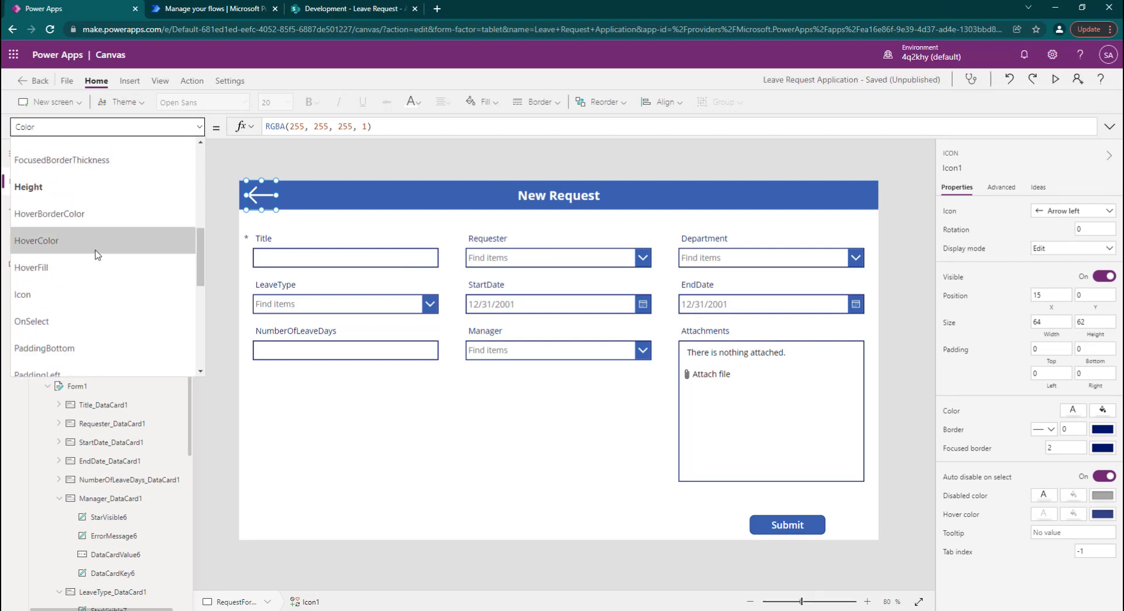
click(60, 327)
click(325, 123)
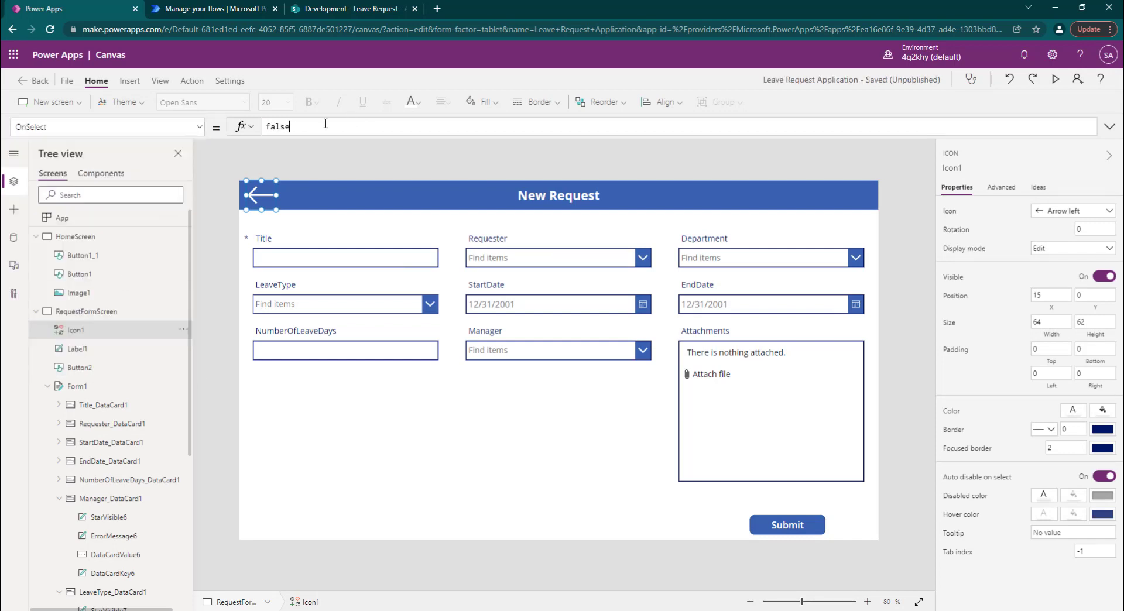
key(ctrl+a)
text(Nav)
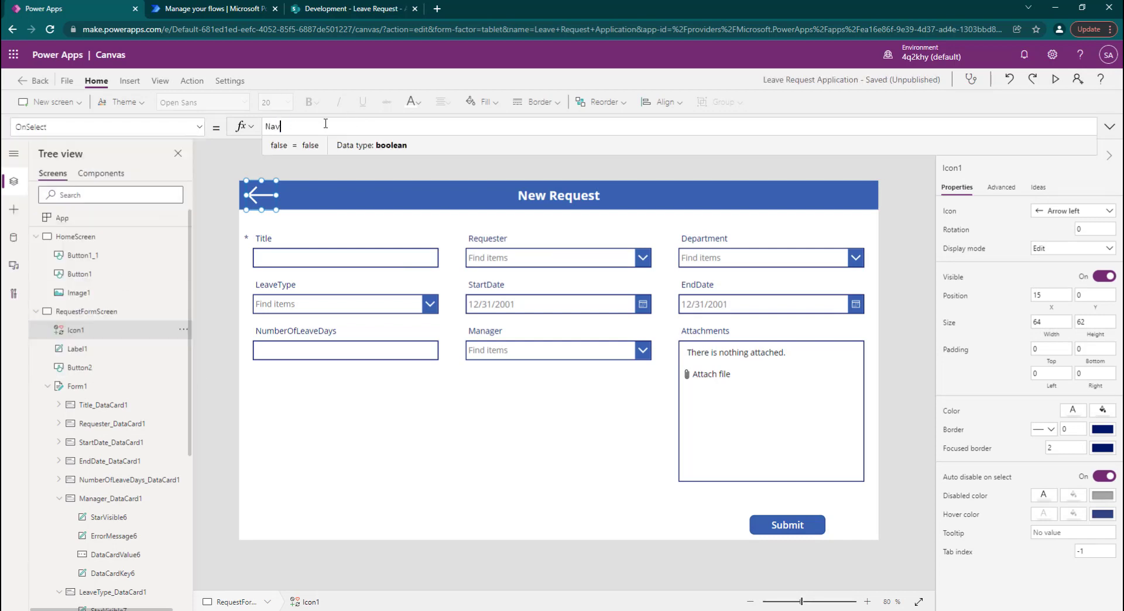
text(iga)
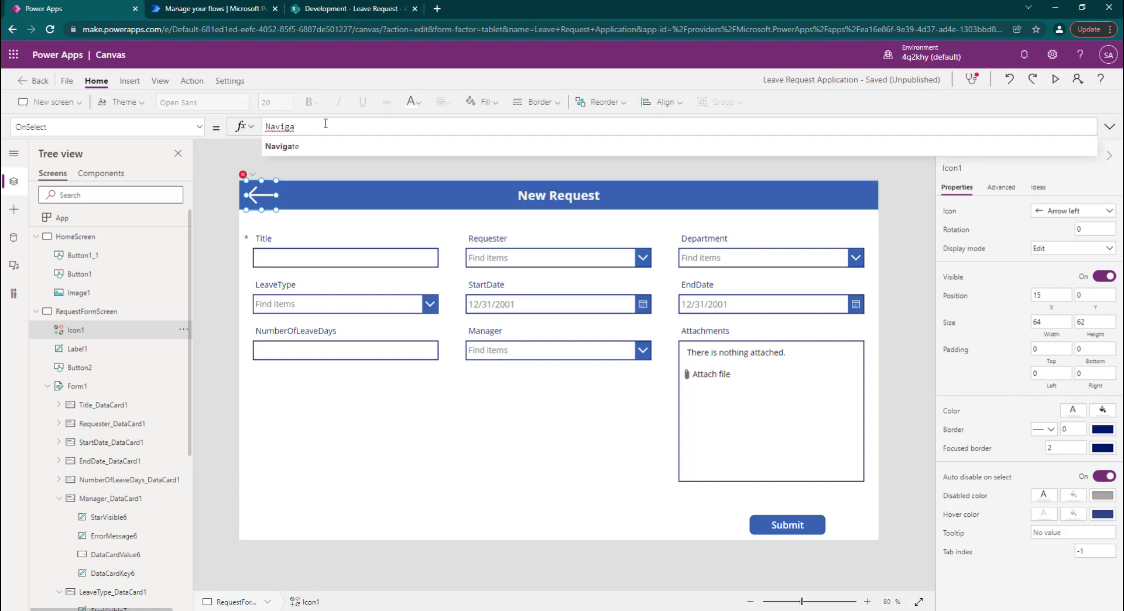
text(te()
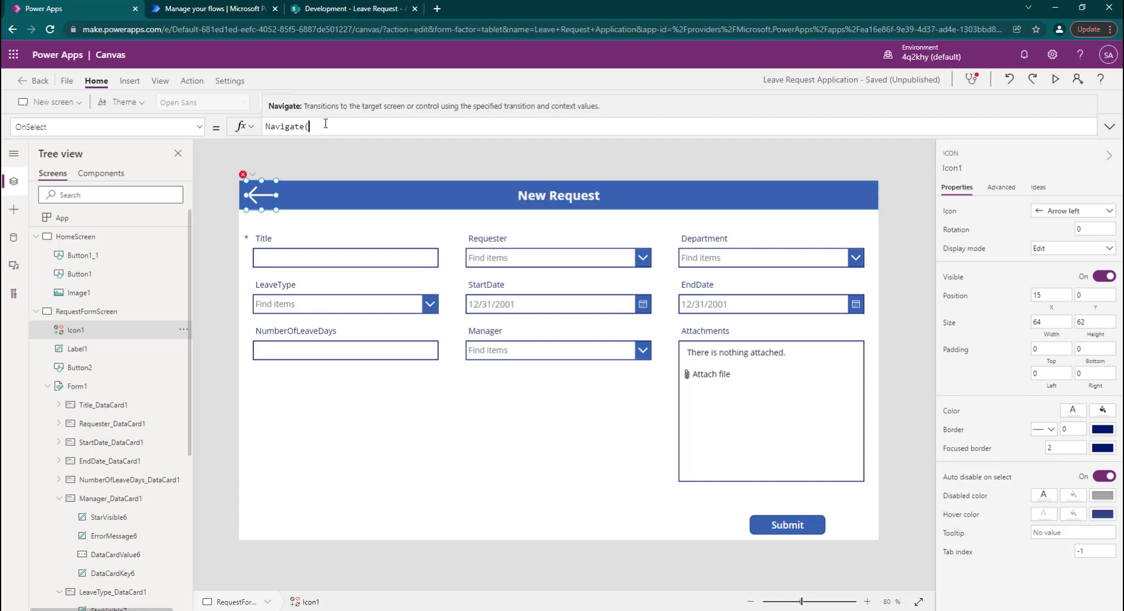
text(homes)
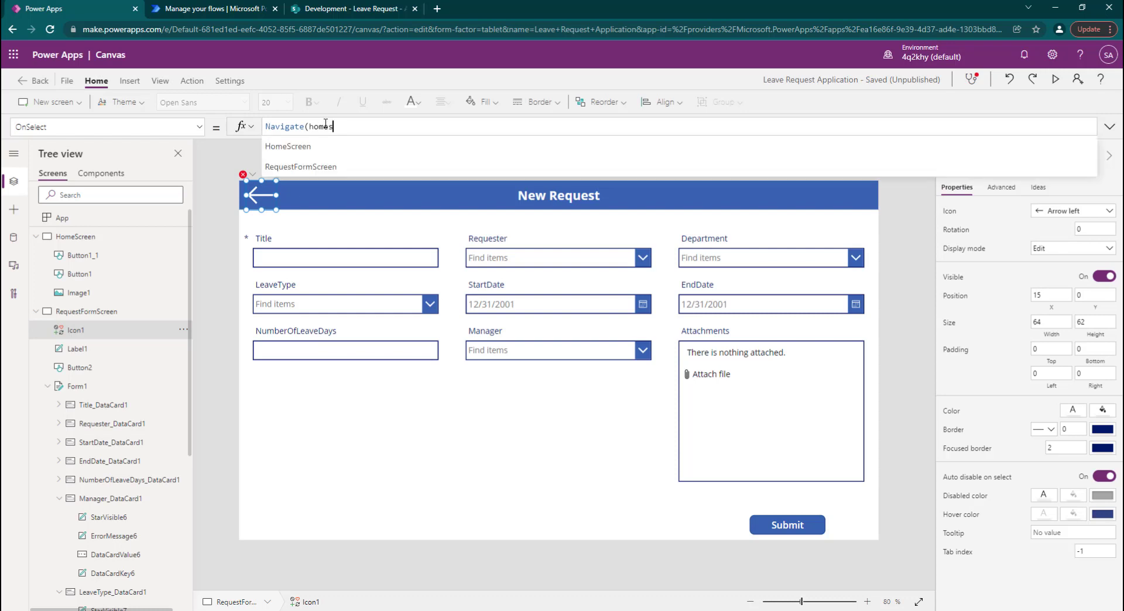
key(Tab)
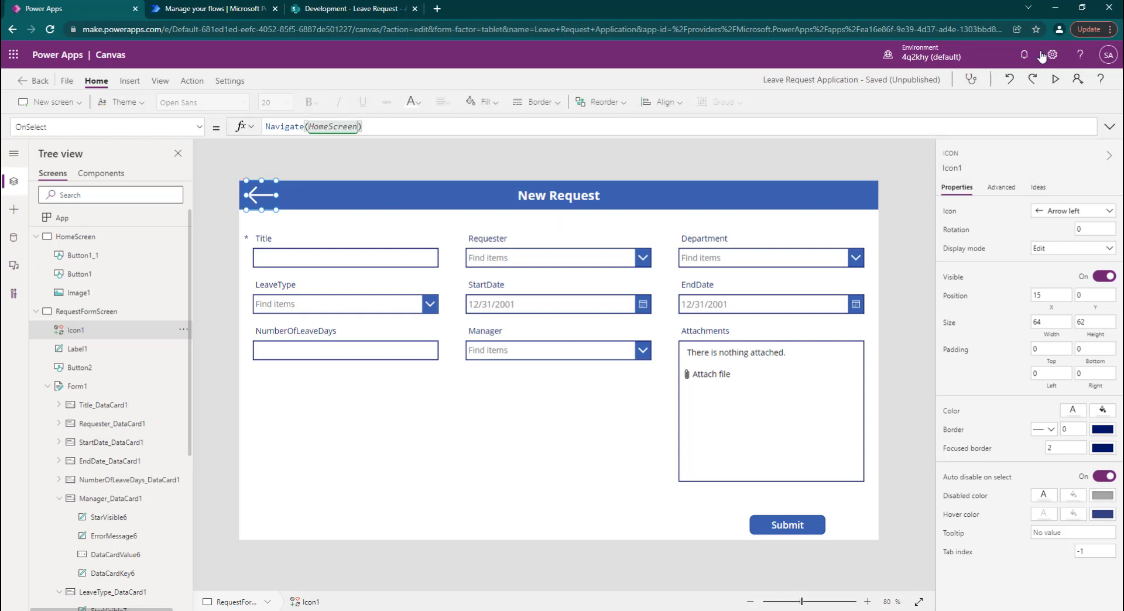
Preview the app and test going back to the home screen with the arrow and reopening the form with NEW REQUEST
key(F5)
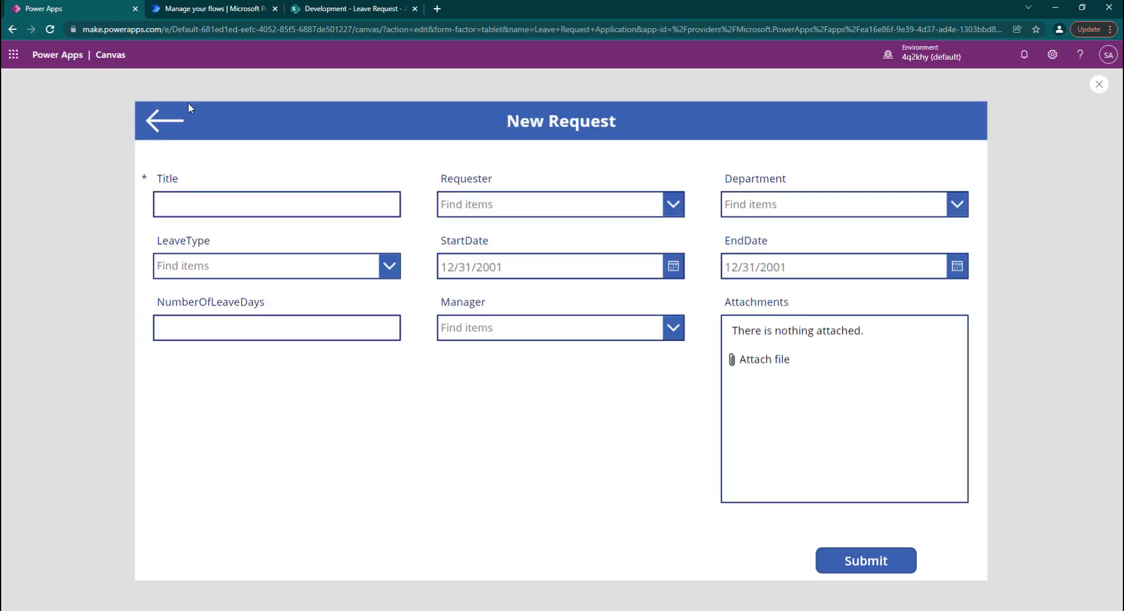
click(117, 105)
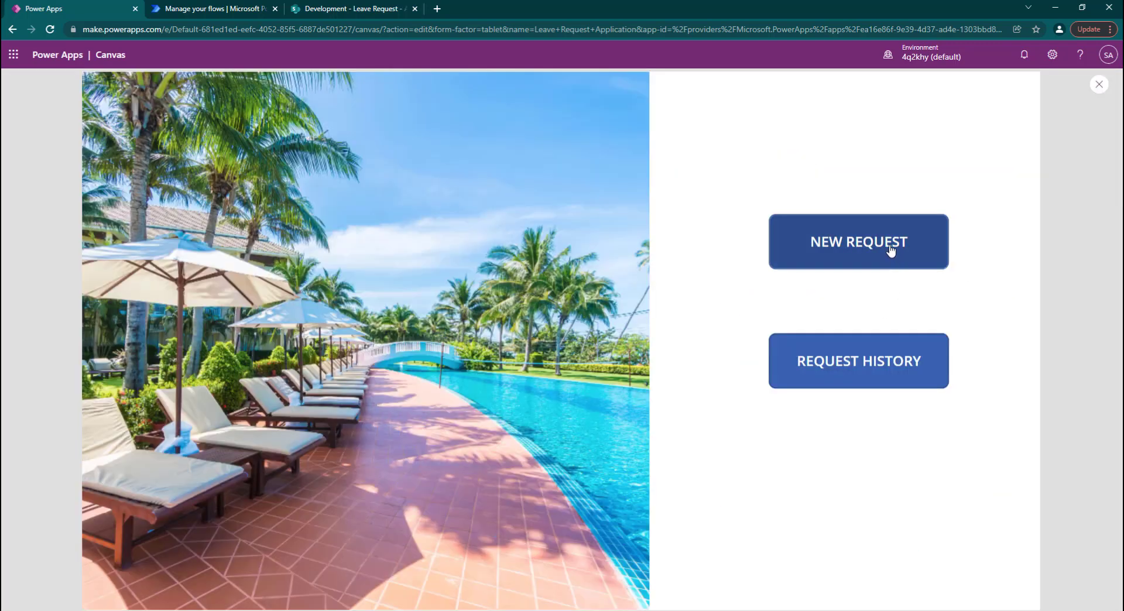
click(890, 248)
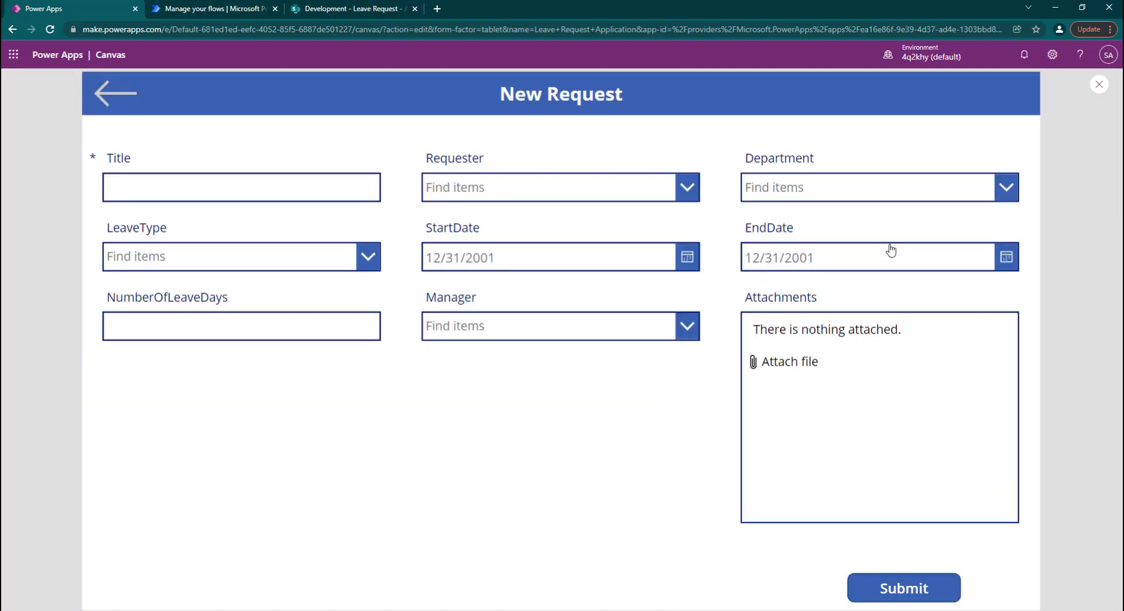
click(120, 91)
key(Escape)
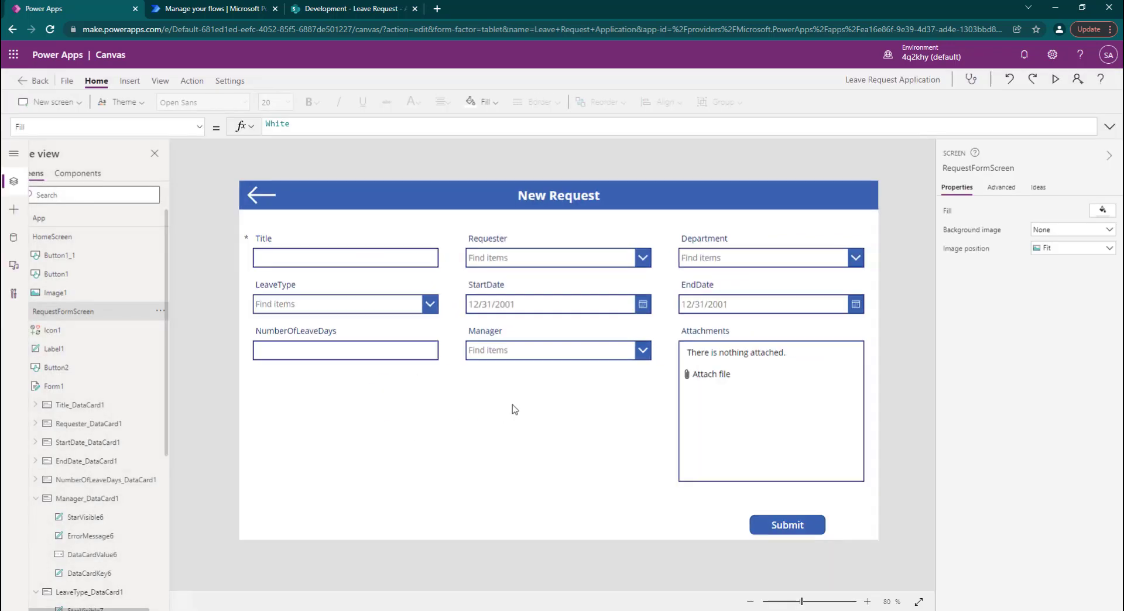
Extend the request form upward to meet the New Request header, at Y 59 with a height of about 623
click(502, 432)
click(424, 484)
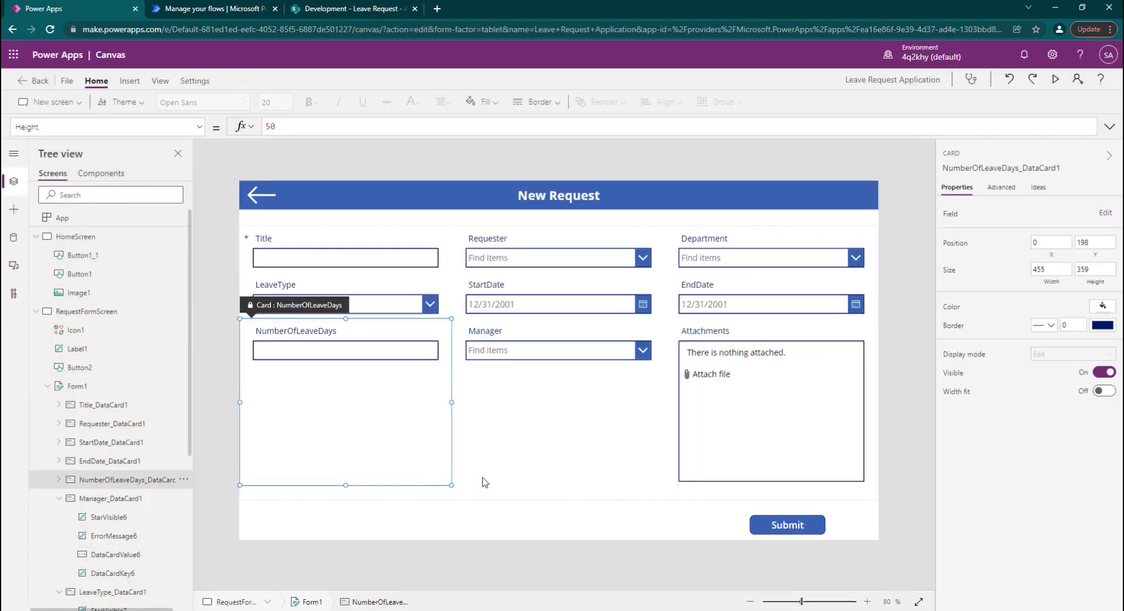
click(483, 498)
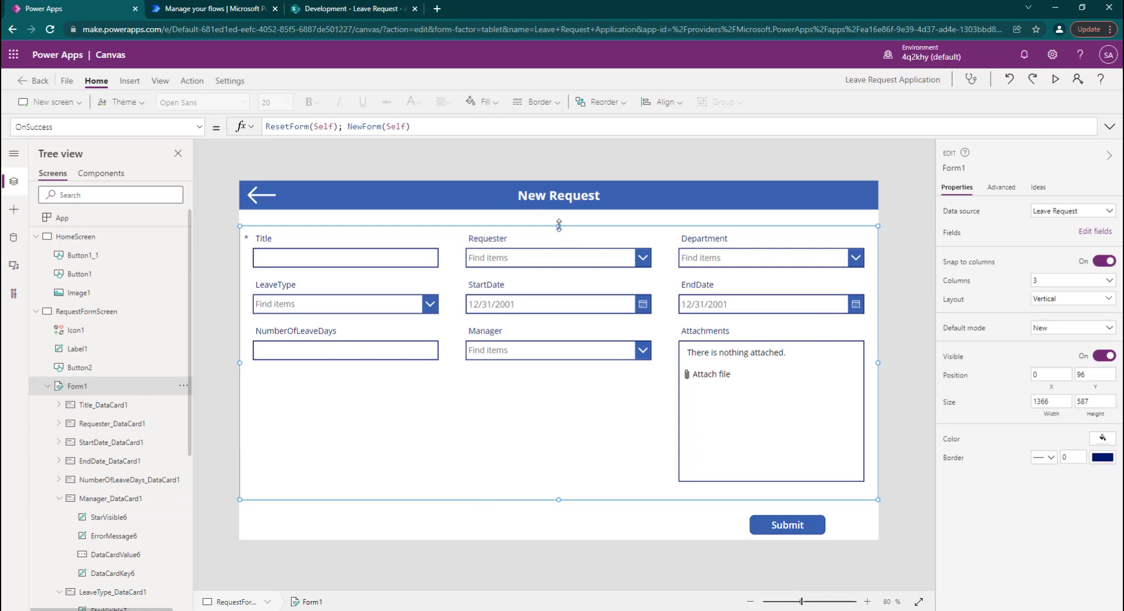
drag(559, 226, 557, 209)
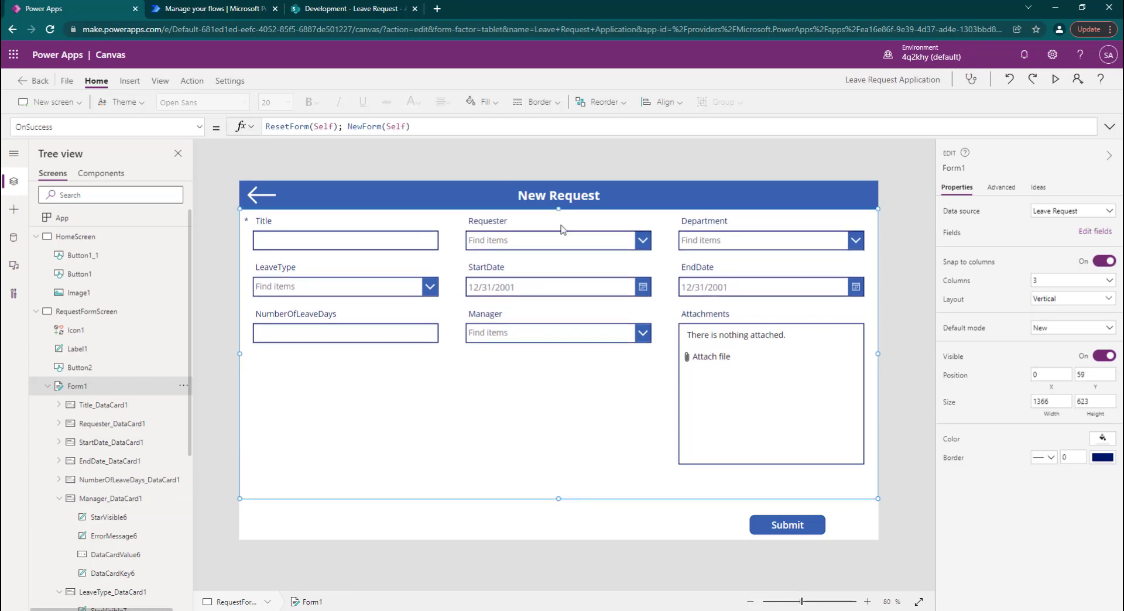
Move the Submit button to the horizontal middle below the form, at about X 576, Y 708
click(772, 525)
drag(767, 523, 561, 524)
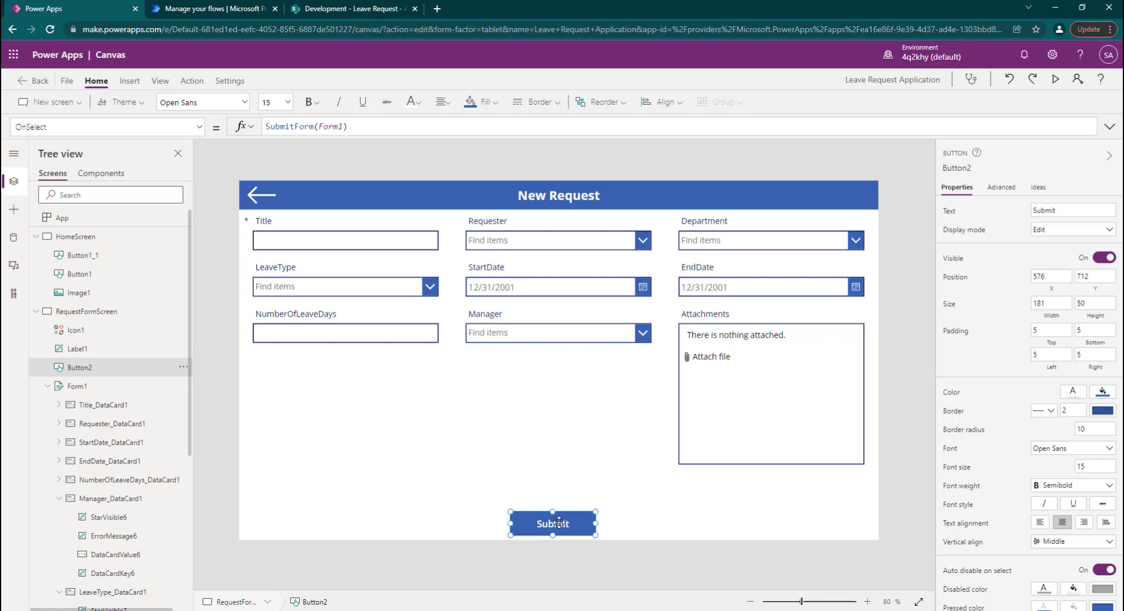
click(578, 477)
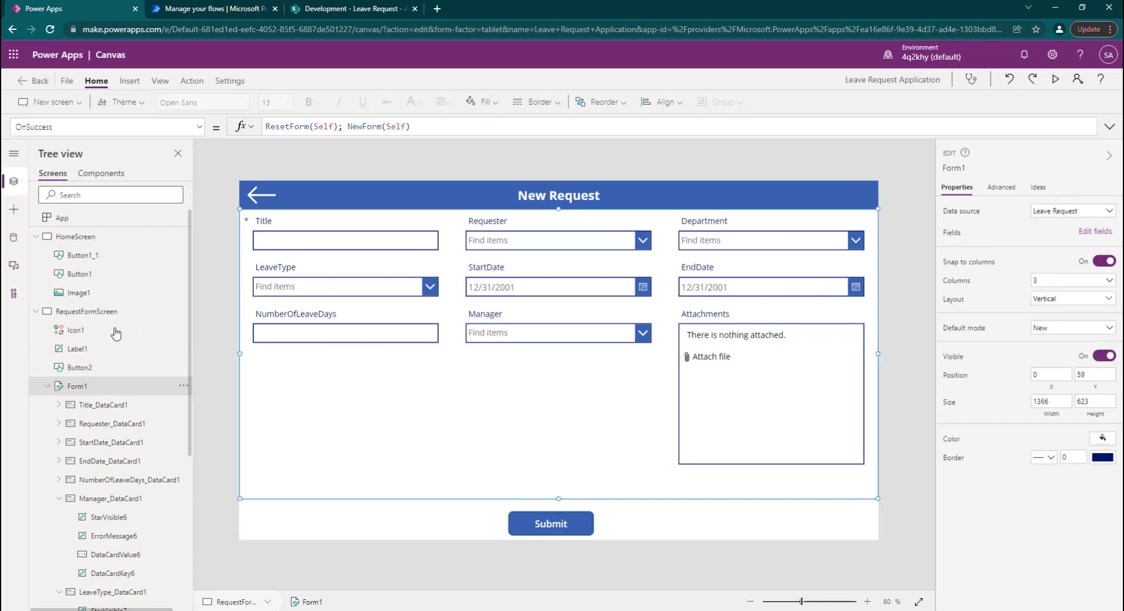
Collapse both screens in the tree and examine HomeScreen, RequestFormScreen and its Submit button
click(48, 387)
click(35, 311)
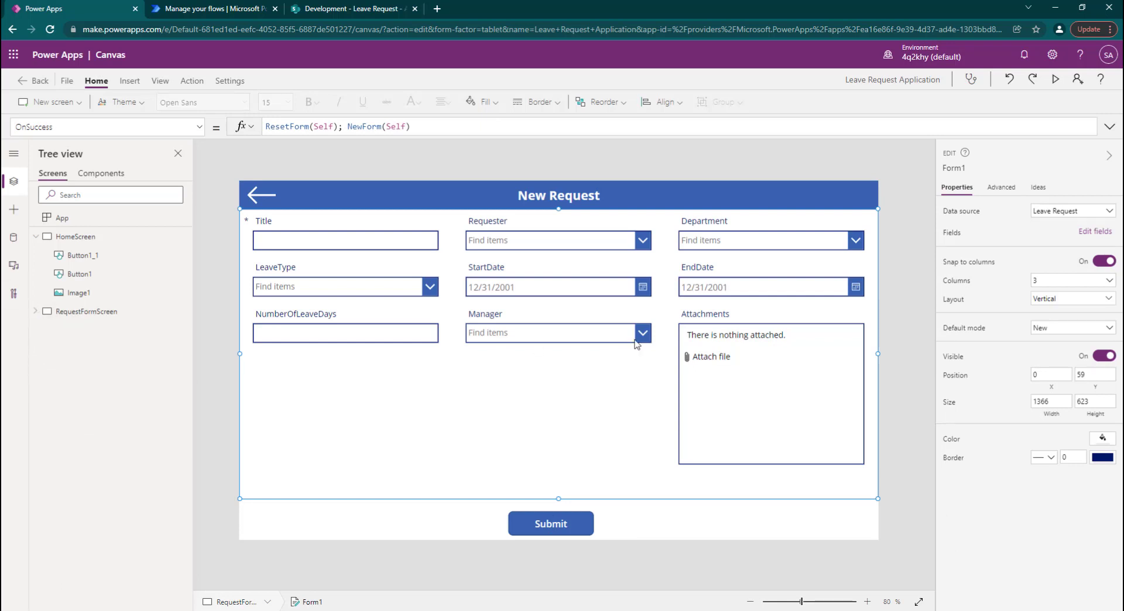
click(35, 236)
click(78, 253)
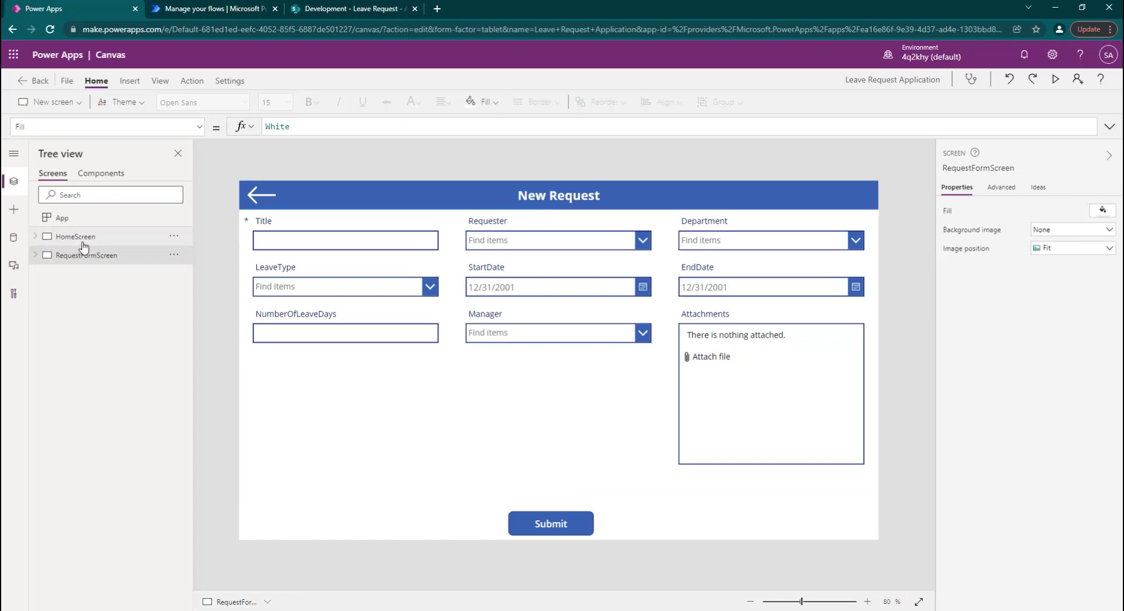
click(82, 240)
click(85, 255)
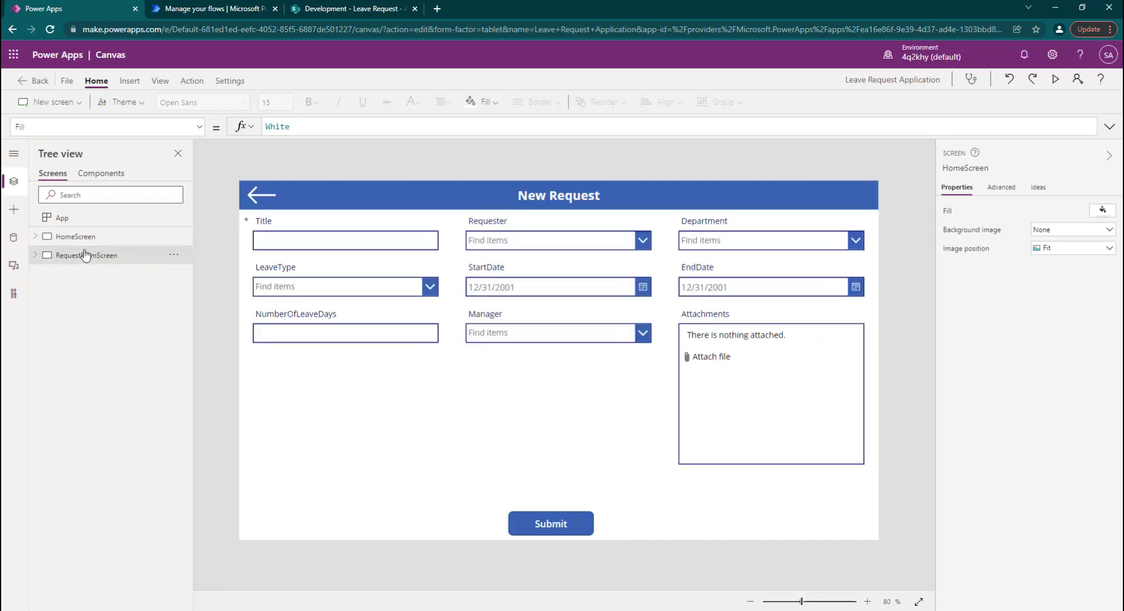
click(88, 236)
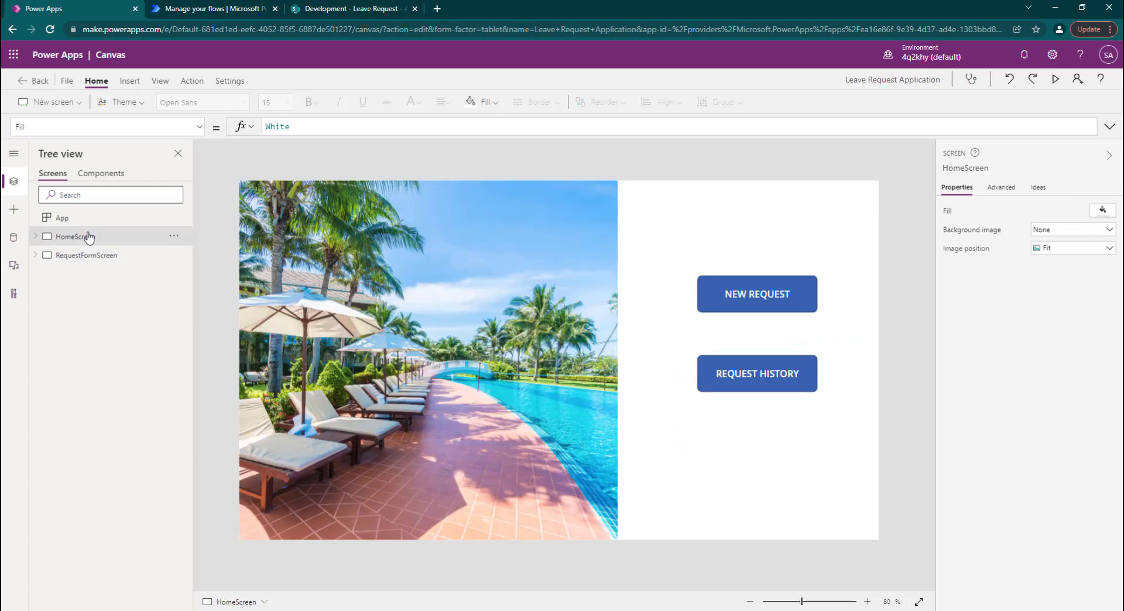
click(91, 256)
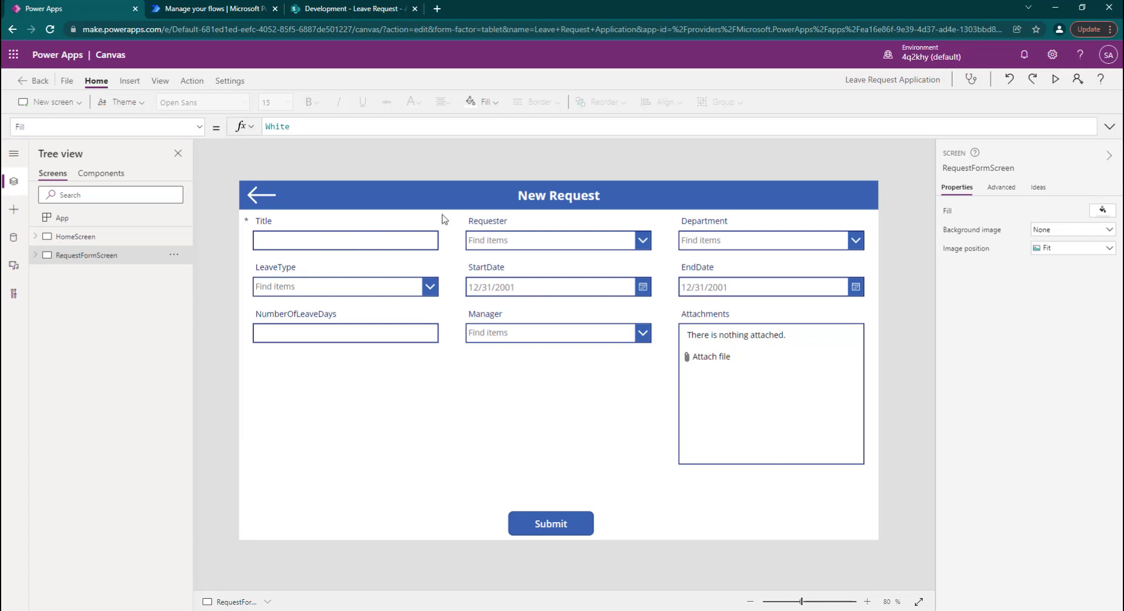
click(555, 525)
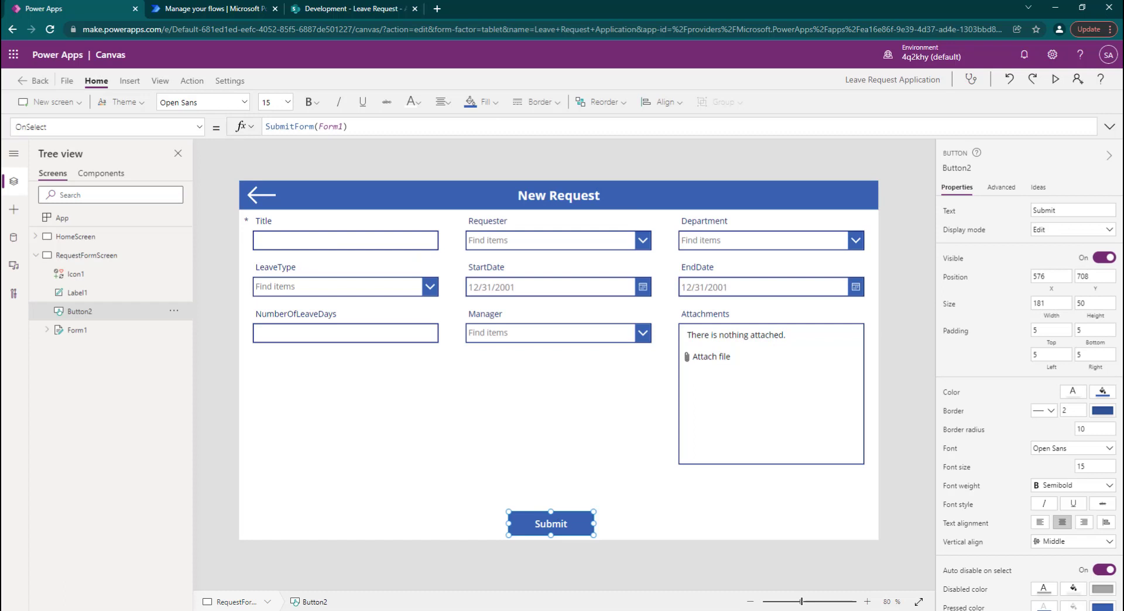